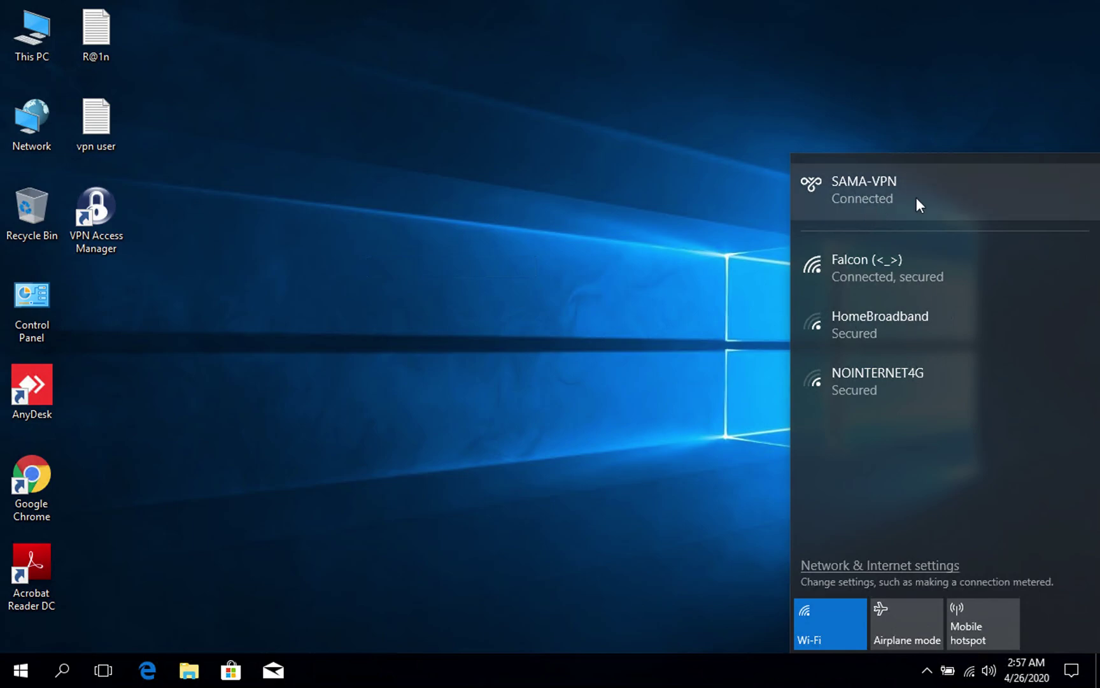
With SAMA-VPN showing Connected, dismiss the network flyout to return to the bare desktop.
left_click(507, 351)
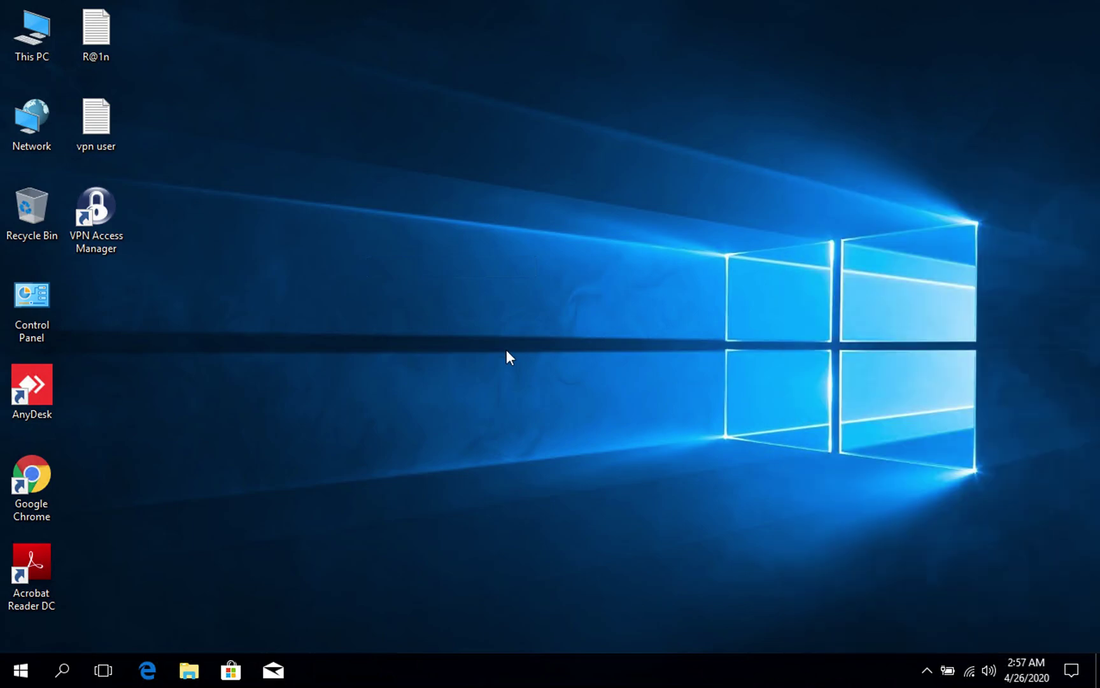
Open Network Connections with ncpa.cpl and view the SAMA-VPN connection's actions menu.
key("super+r")
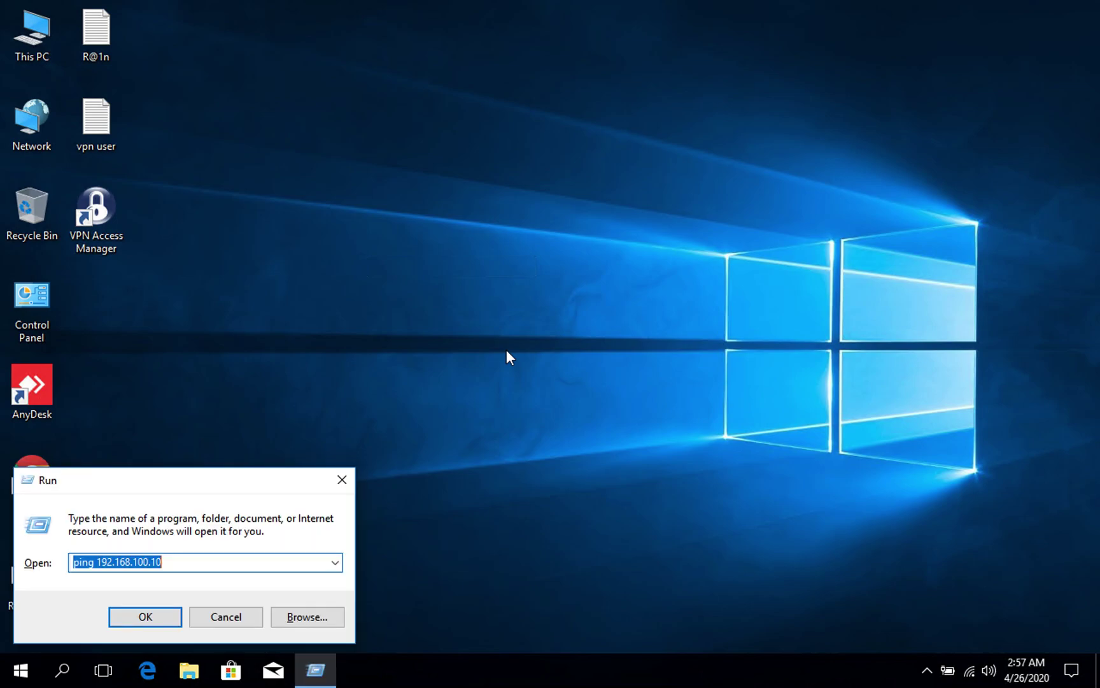
type("ncpa.cpl")
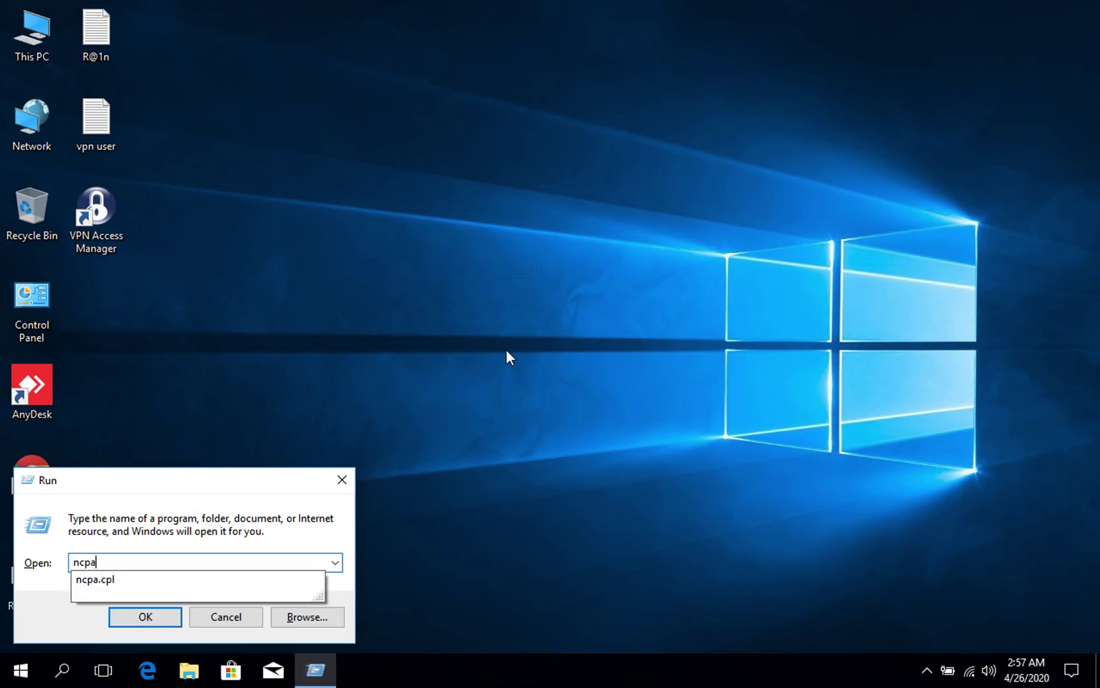
key("Return")
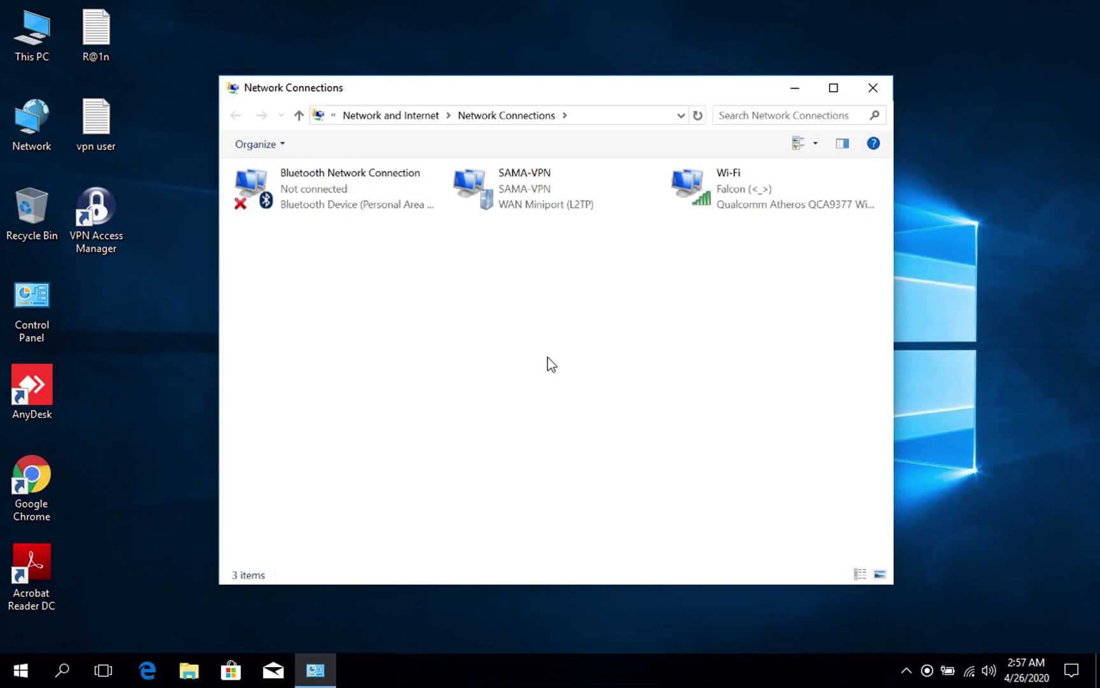
right_click(510, 195)
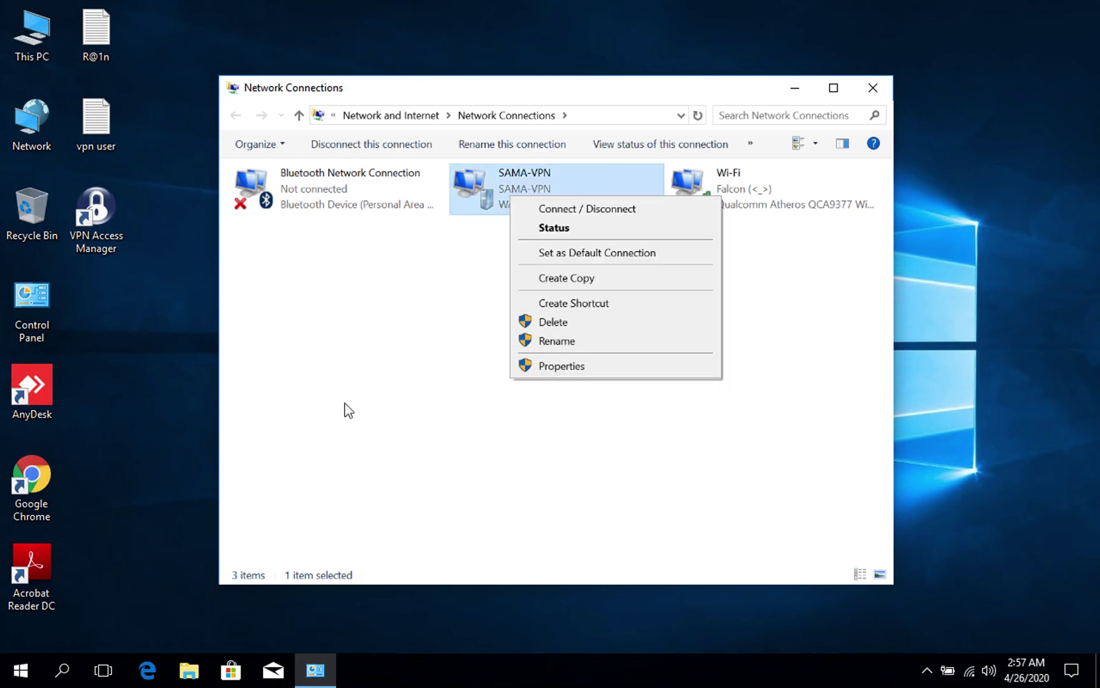
left_click(380, 408)
Launch a blank Notepad document from the Run box.
key("super+r")
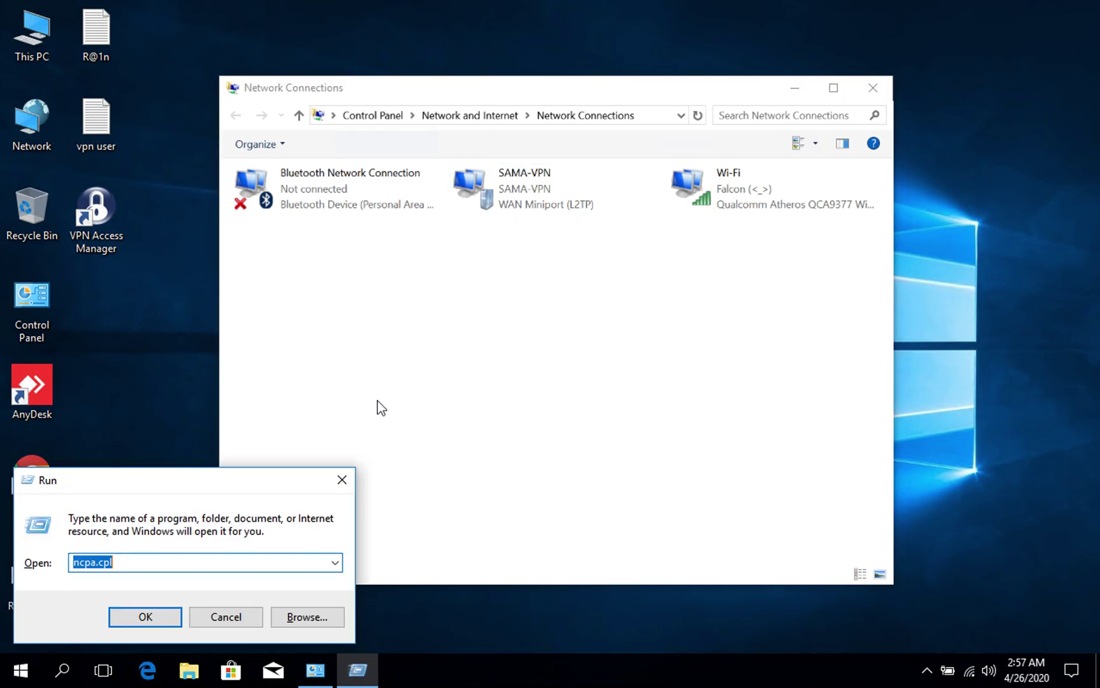
type("notepad")
key("Return")
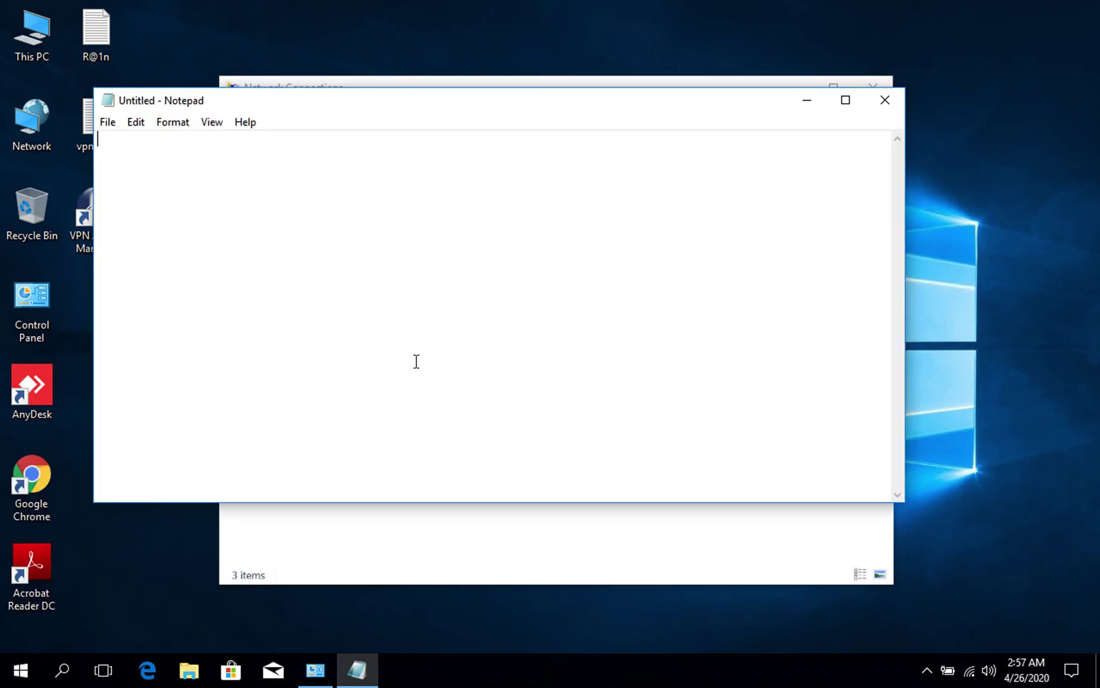
Type 'DNS Query Can Resolve DC,' as the first note line, then return to Network Connections.
type("DNS Query Can Resolve DC")
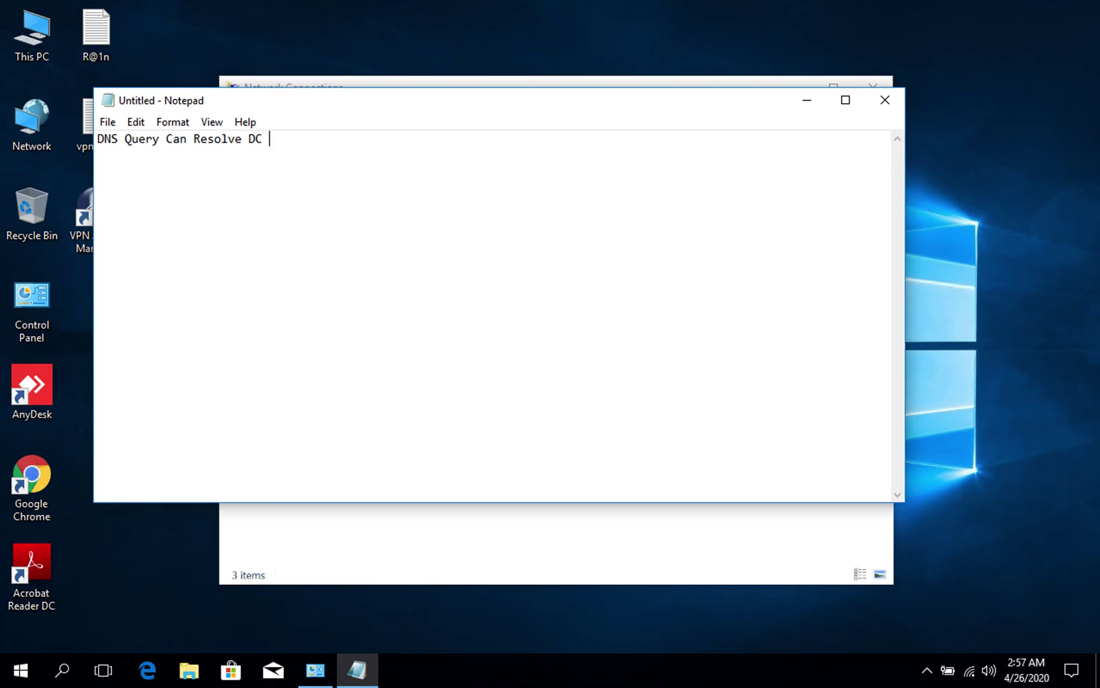
type(",")
key("Return")
type("Which was")
key("BackSpace")
key("BackSpace")
key("BackSpace")
key("BackSpace")
key("BackSpace")
key("BackSpace")
key("BackSpace")
key("BackSpace")
key("BackSpace")
left_click(611, 535)
Open the DNS tab of SAMA-VPN's advanced IPv4 (TCP/IPv4) settings.
left_click(521, 207)
right_click(521, 205)
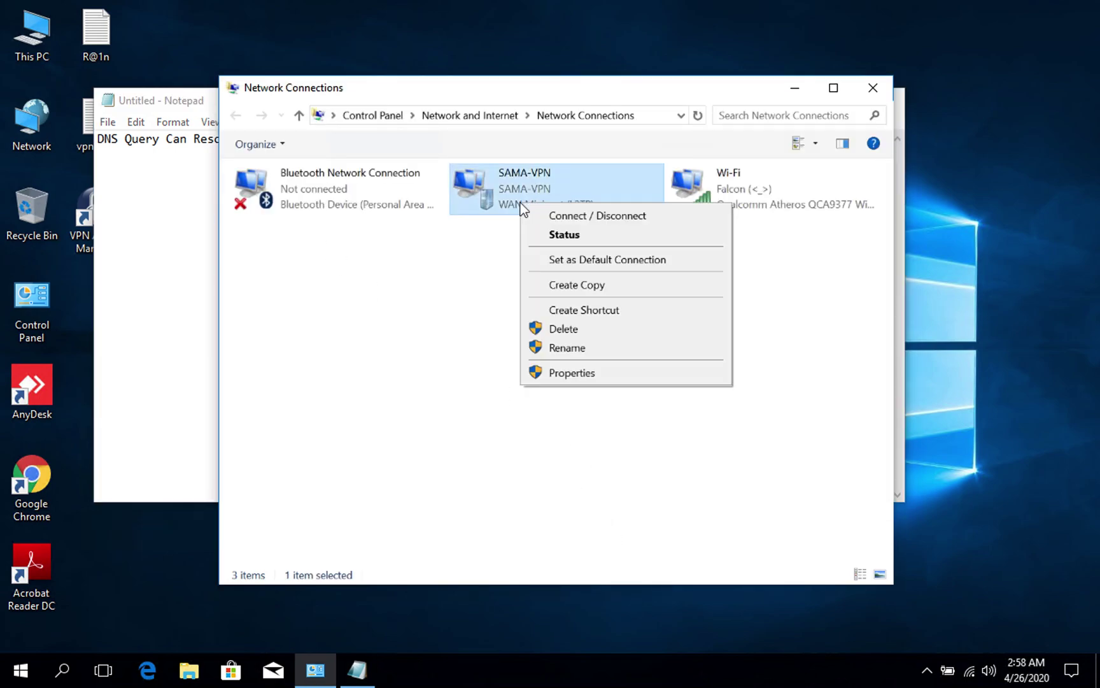
left_click(572, 373)
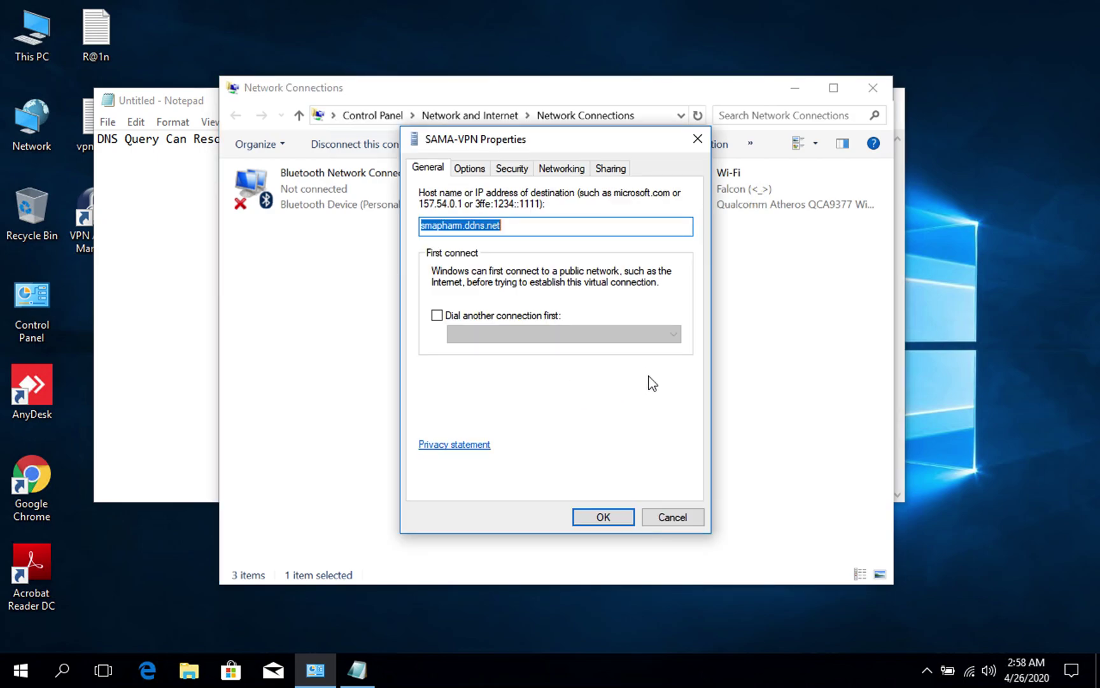
left_click(561, 168)
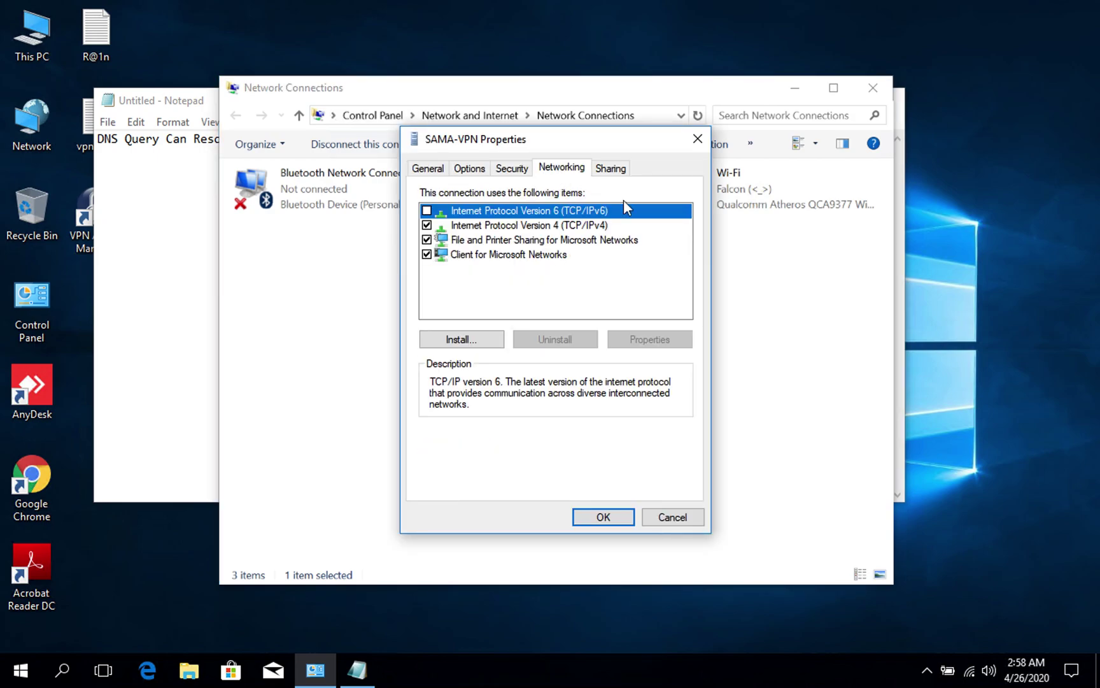
left_click(543, 226)
double_click(542, 227)
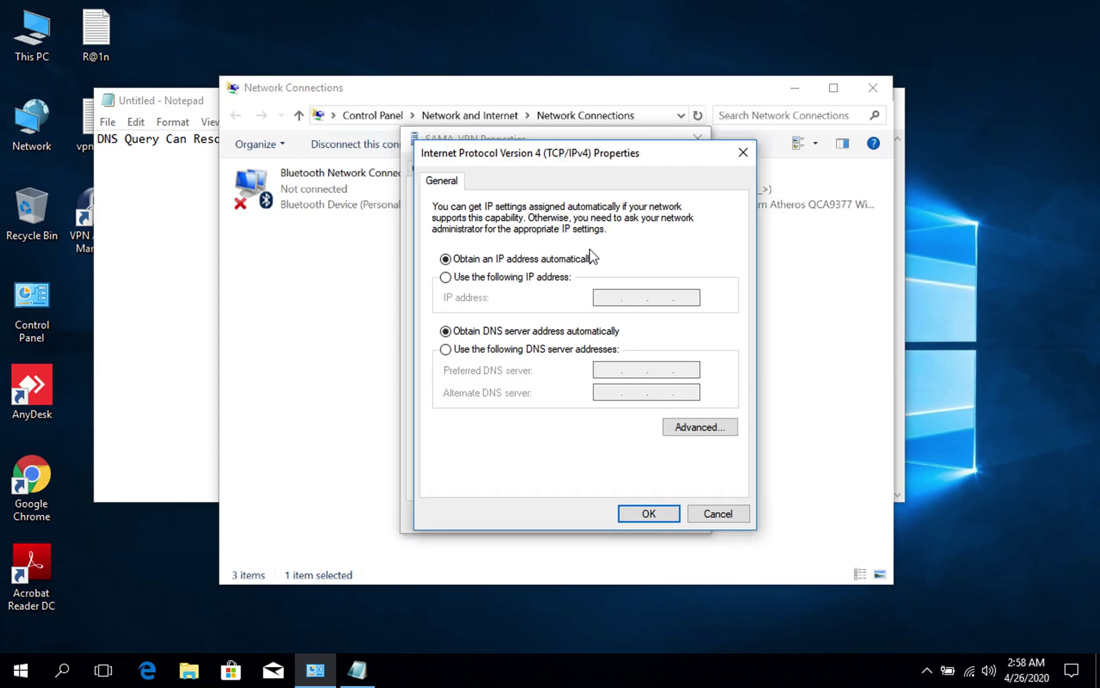
left_click(704, 425)
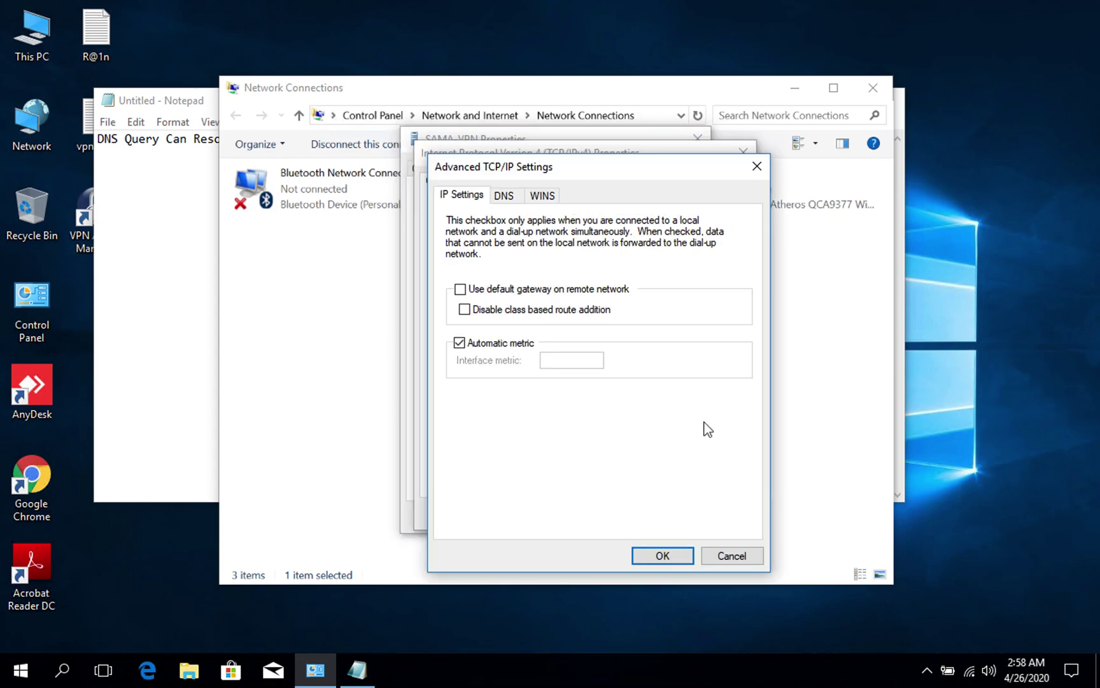
left_click(510, 193)
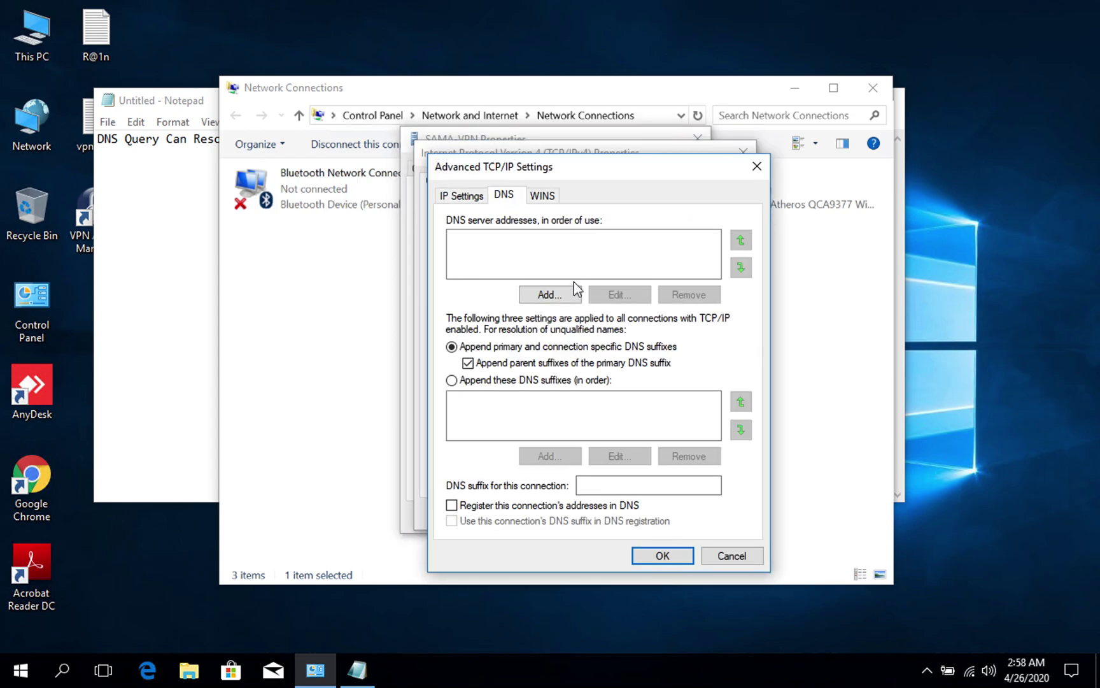
Add DNS servers 8.8.8.8 and 192.168.100.10 to the list.
left_click(552, 294)
type("8.8.8.8")
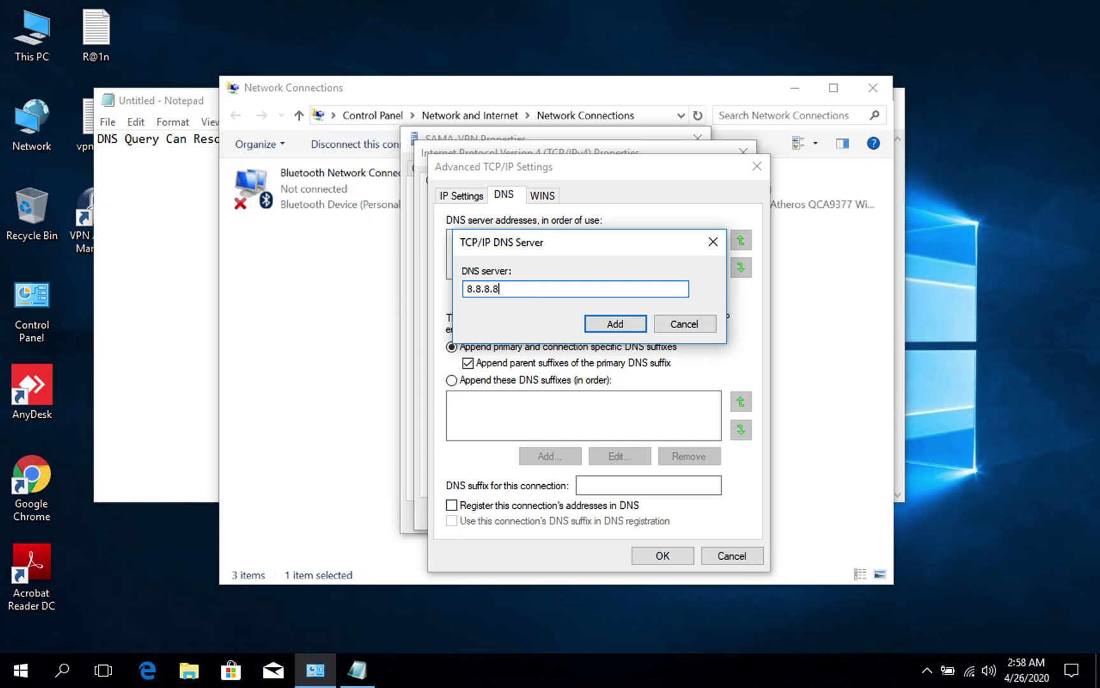
key("Return")
left_click(550, 290)
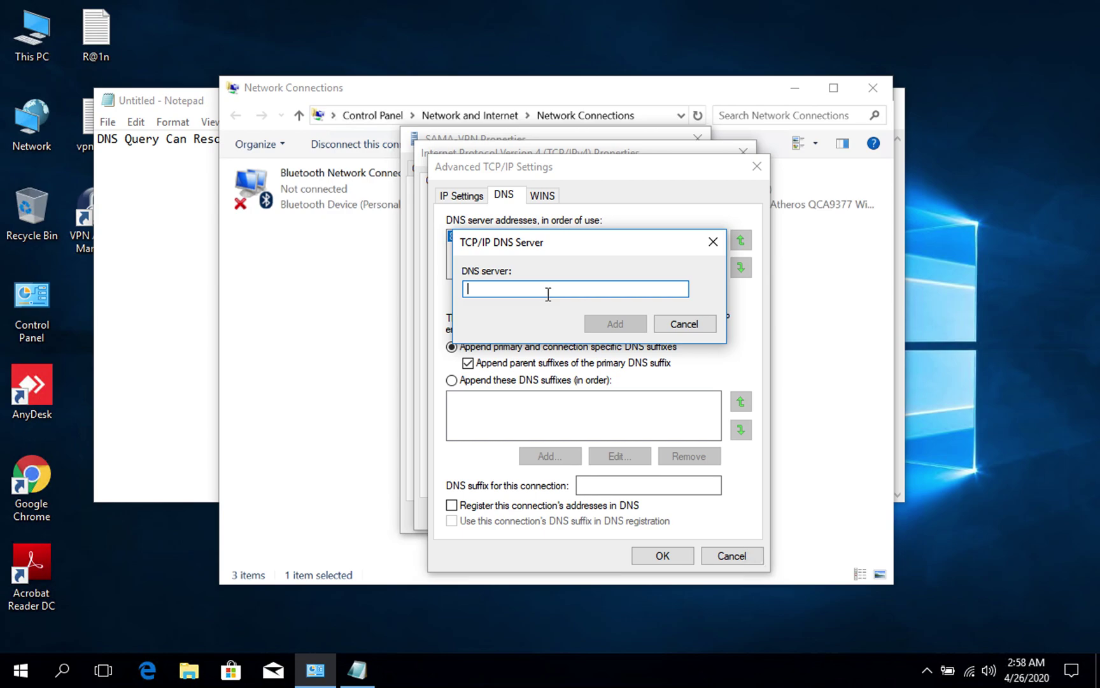
type("192.1")
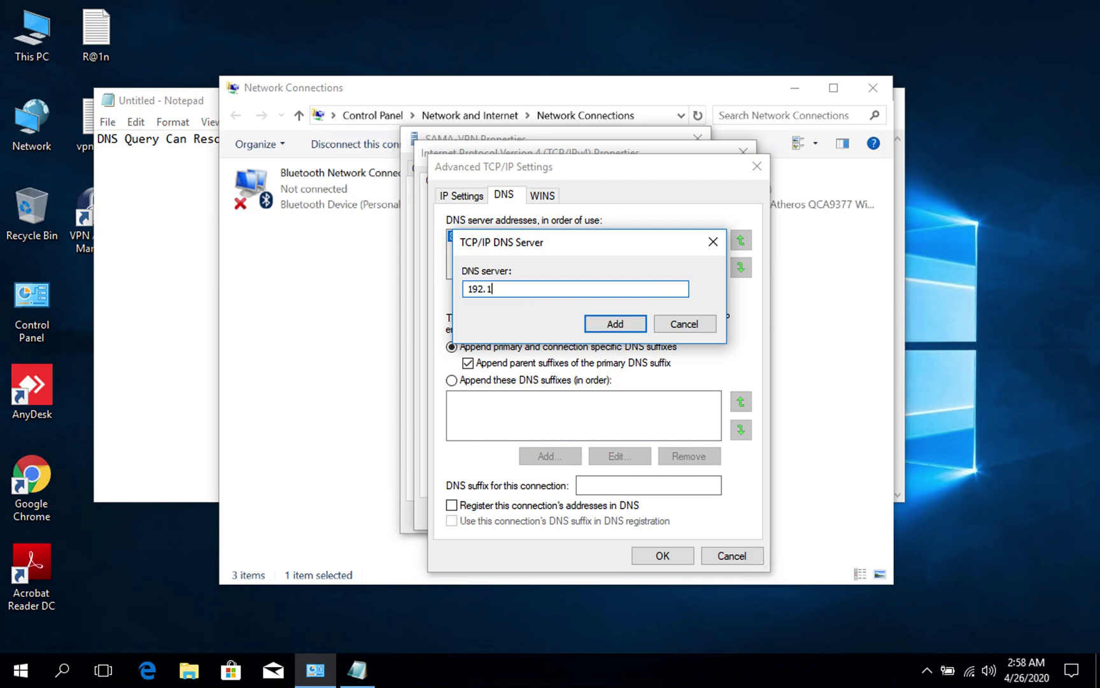
type("68.100.10")
left_click(610, 326)
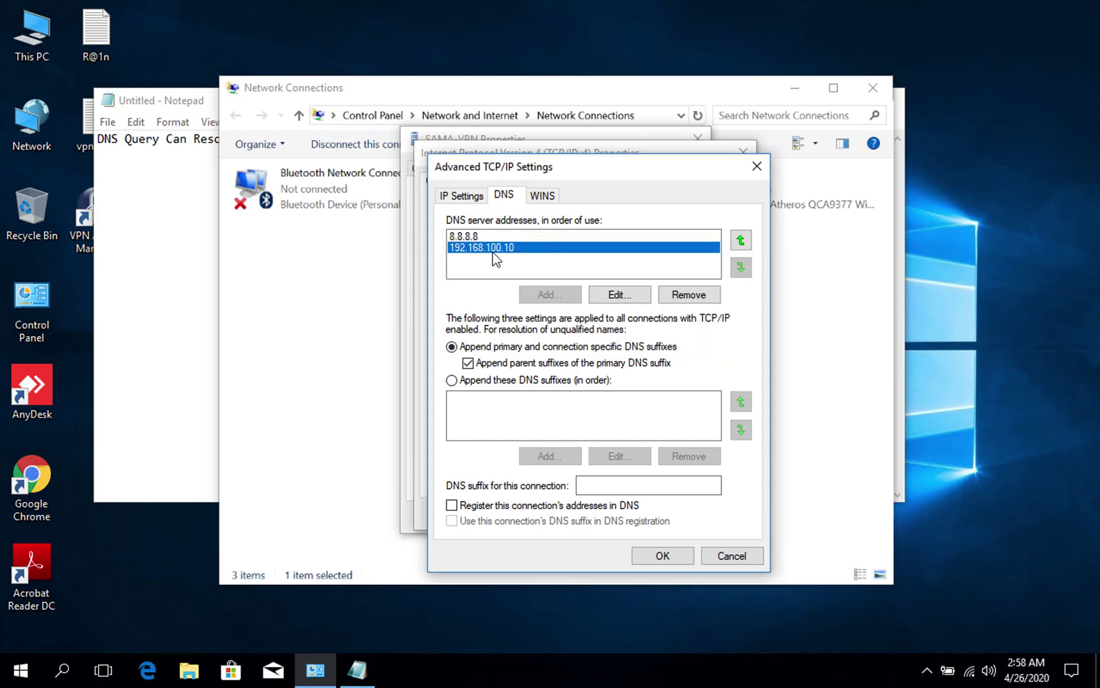
left_click(970, 669)
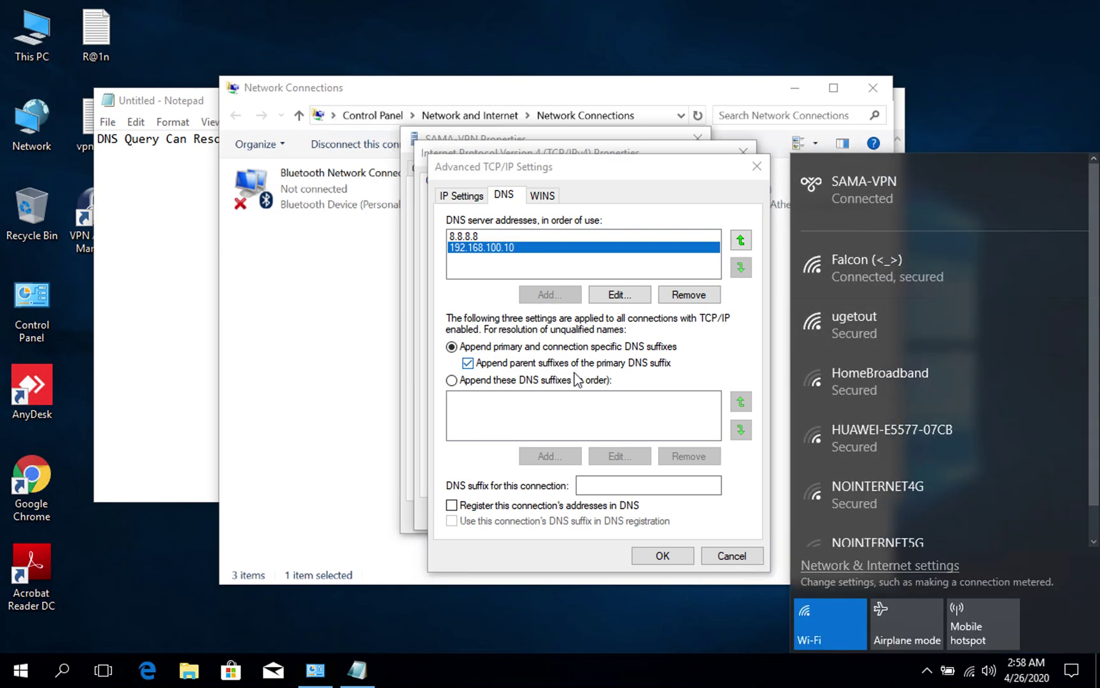
Run 'ping 192.168.100.10' from the Run box.
key("super+r")
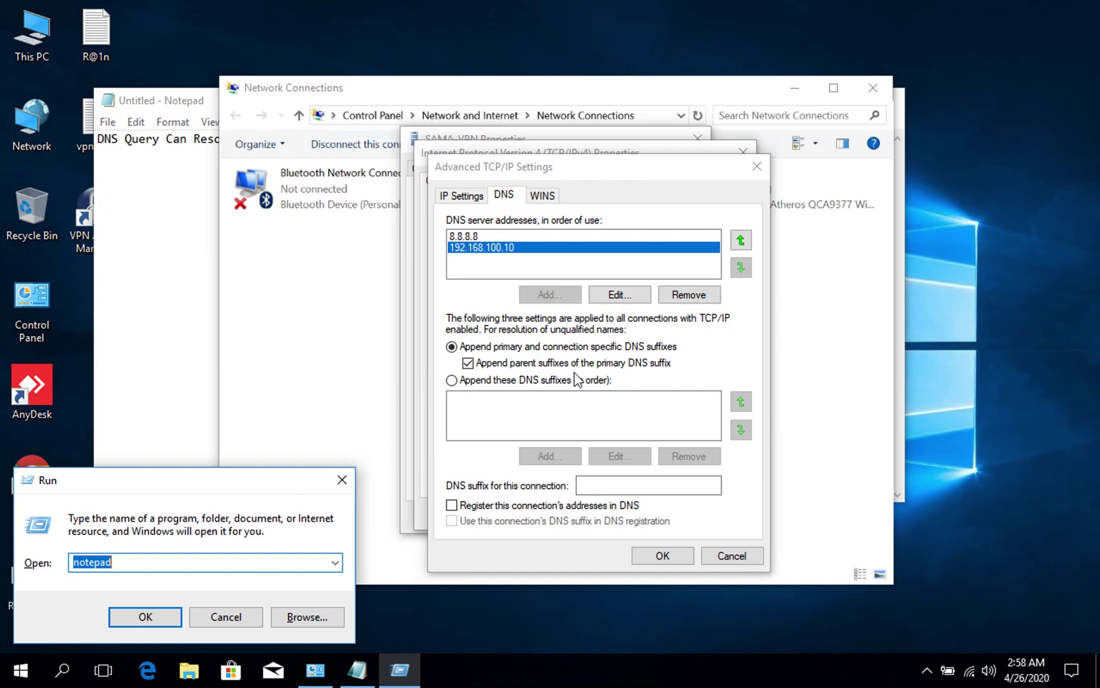
type("ping")
key("Down")
key("Return")
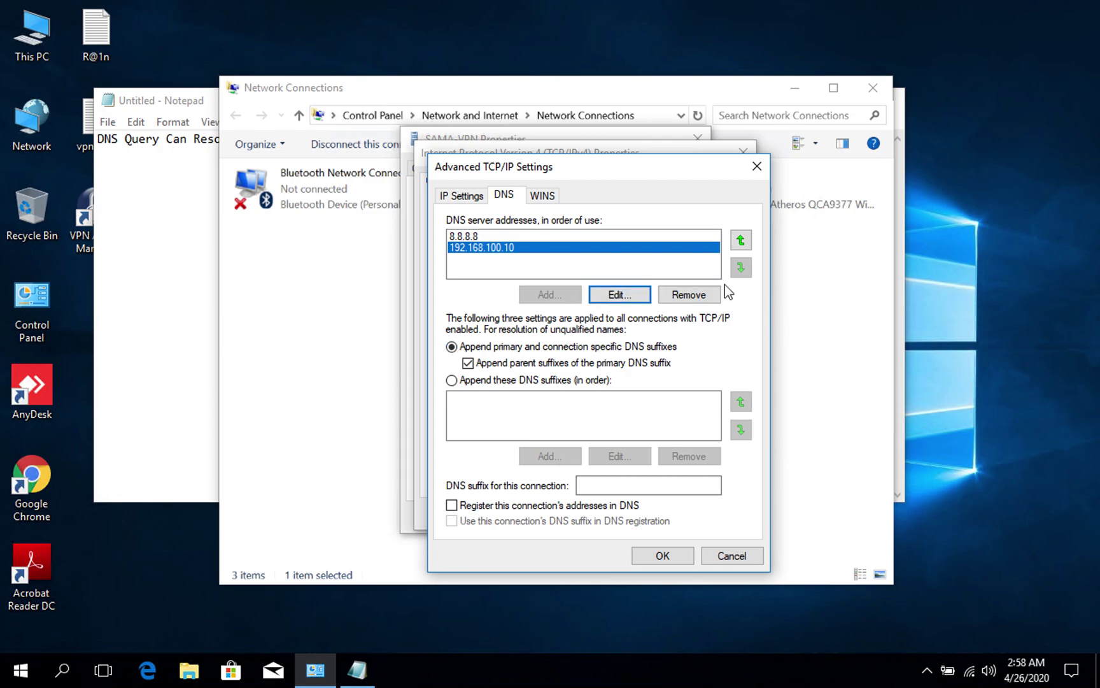
Keep 8.8.8.8 first and 192.168.100.10 second, then confirm all SAMA-VPN dialogs and the warning.
left_click(740, 241)
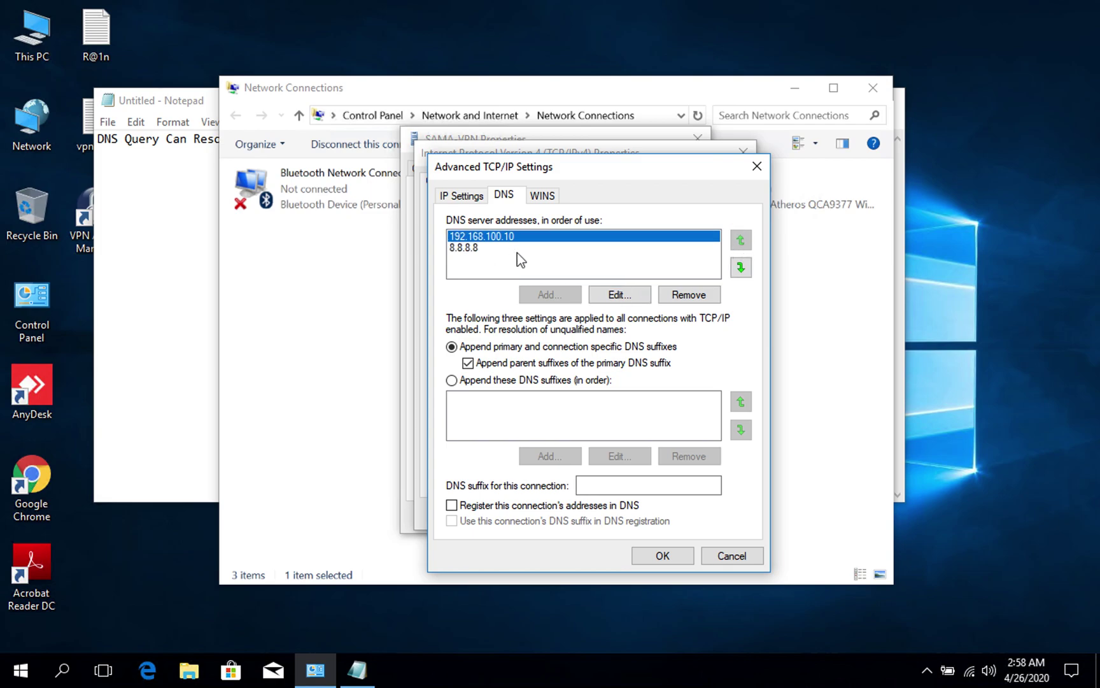
left_click(741, 268)
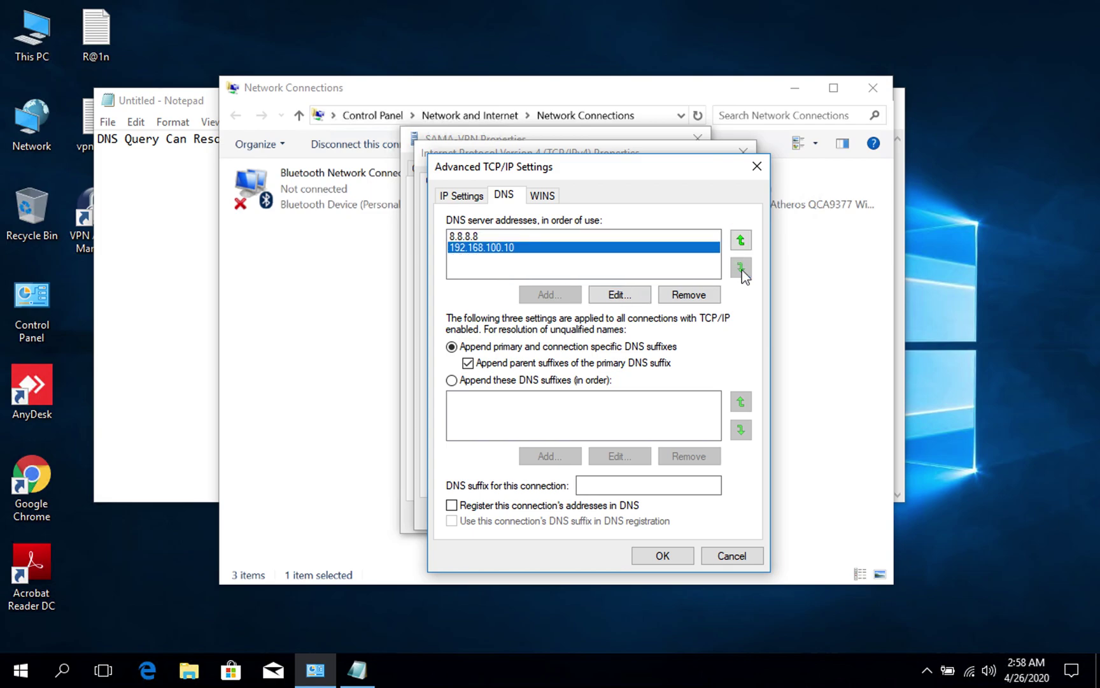
left_click(662, 556)
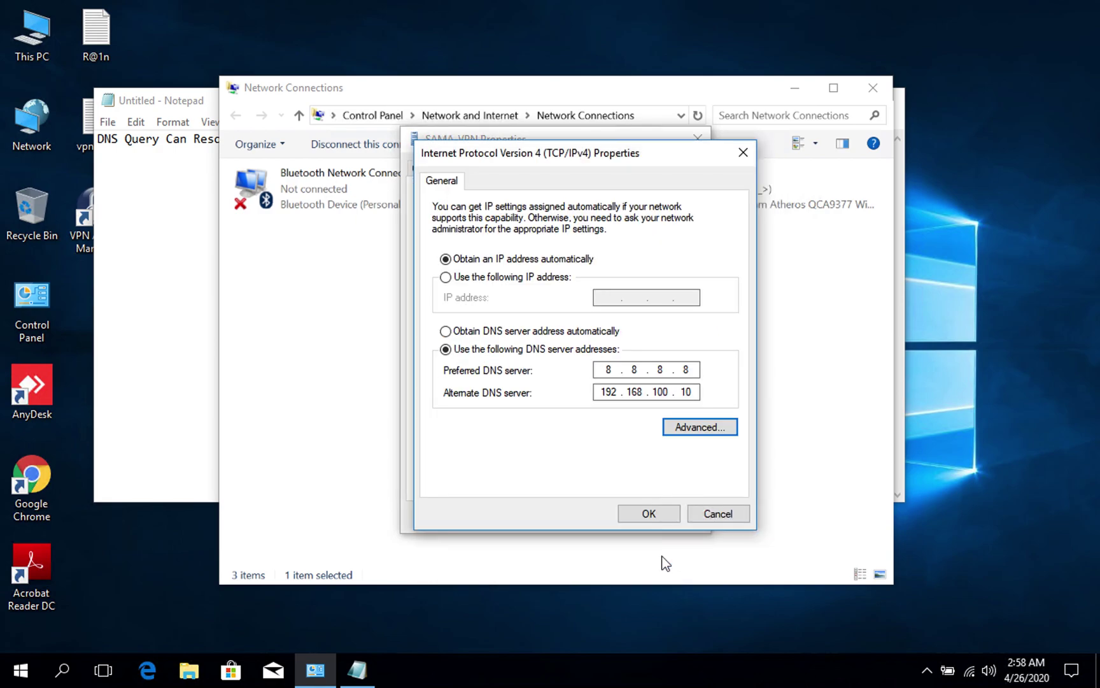
left_click(658, 516)
left_click(605, 518)
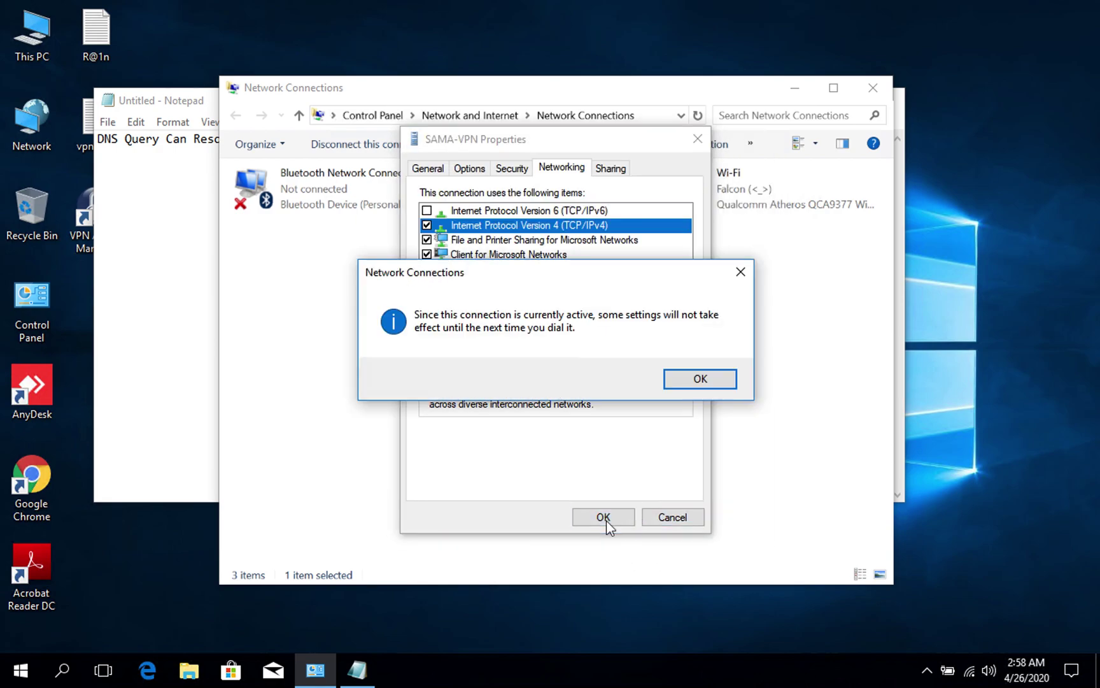
left_click(696, 380)
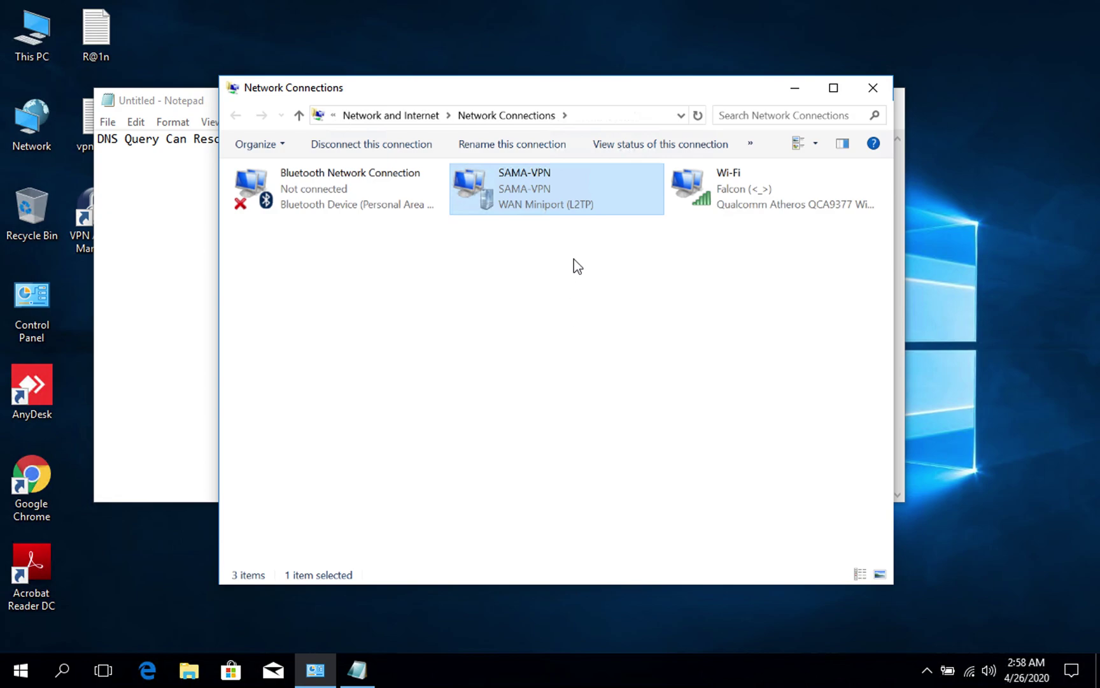
Disconnect and reconnect SAMA-VPN from the network flyout so the new DNS settings apply.
right_click(516, 190)
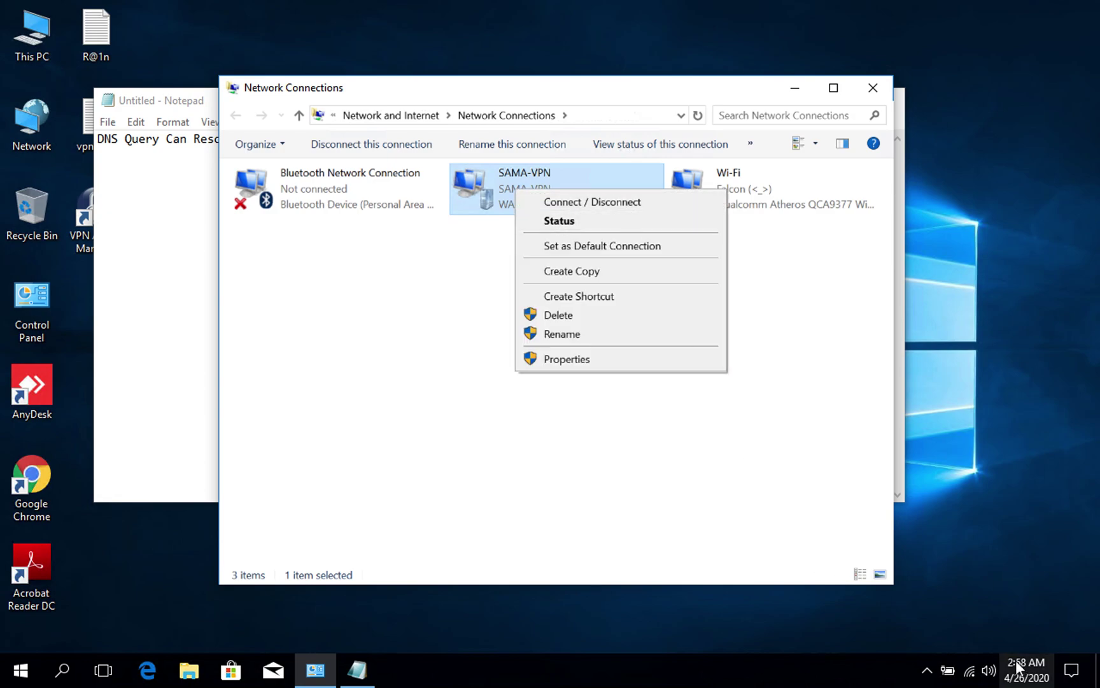
left_click(970, 671)
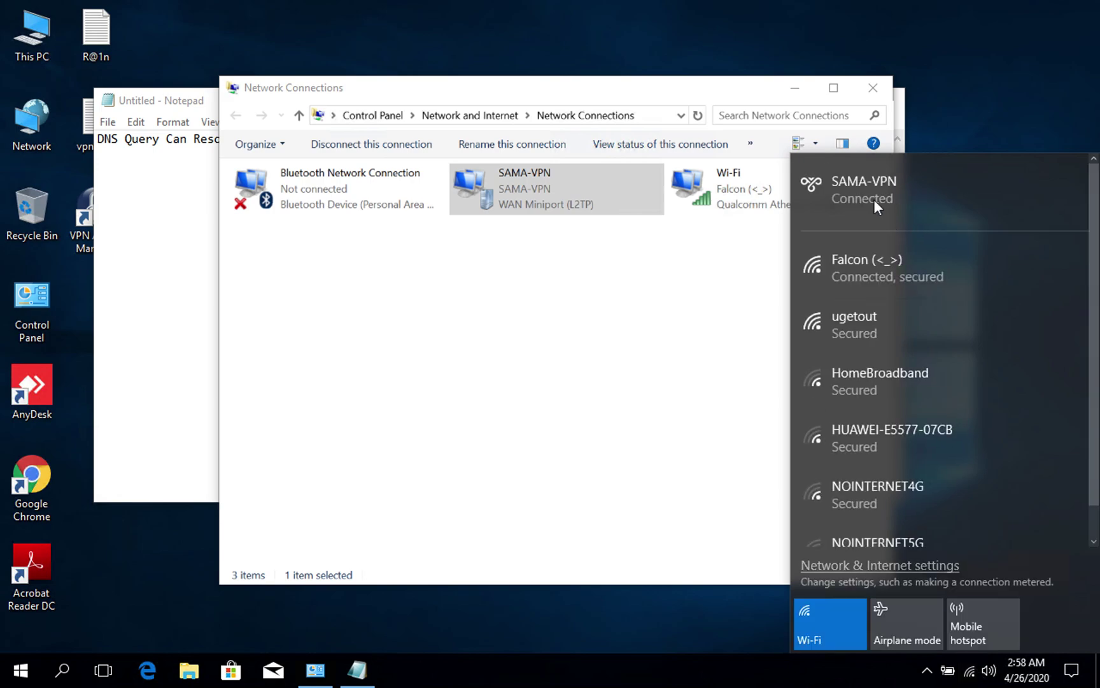
left_click(872, 194)
left_click(1020, 235)
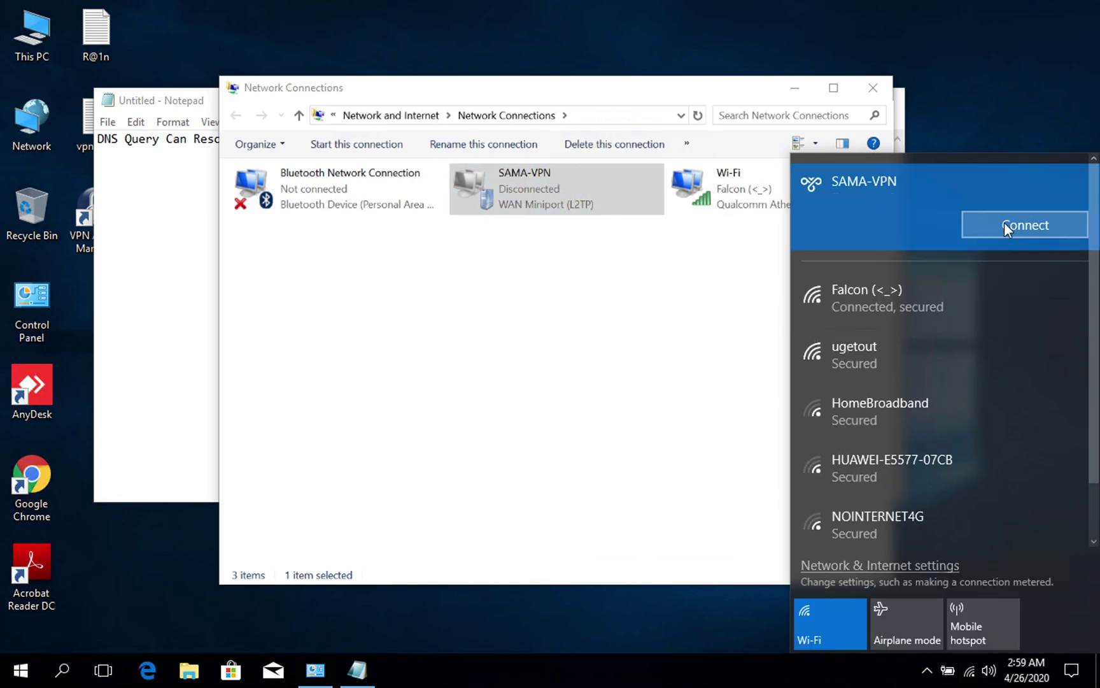
left_click(1004, 225)
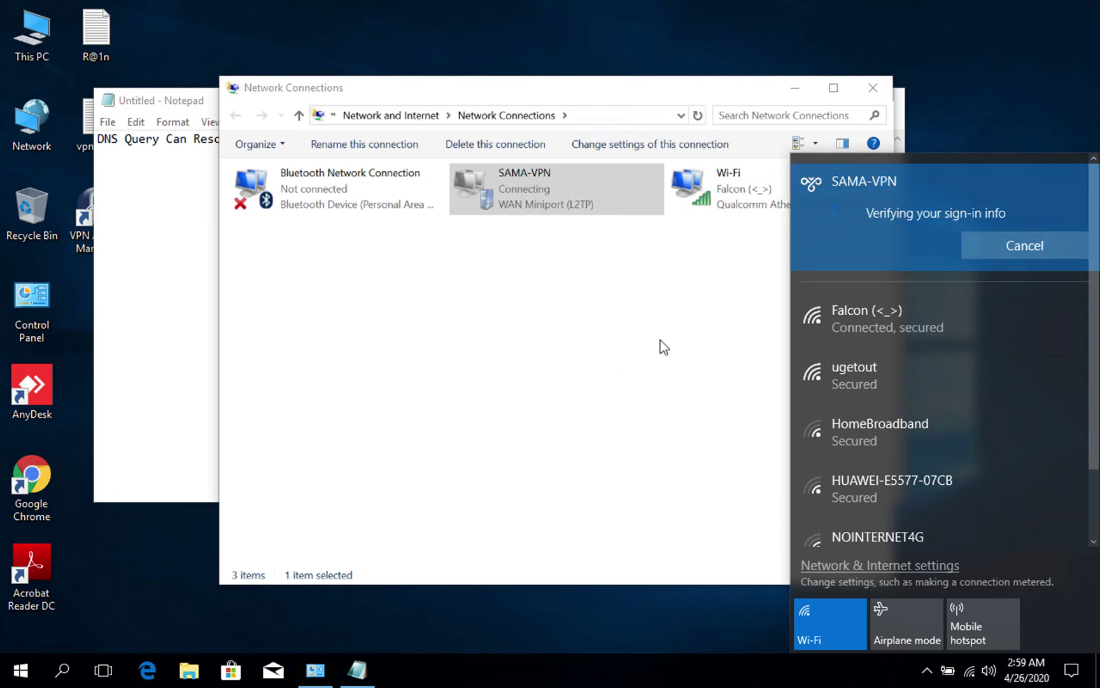
left_click(595, 351)
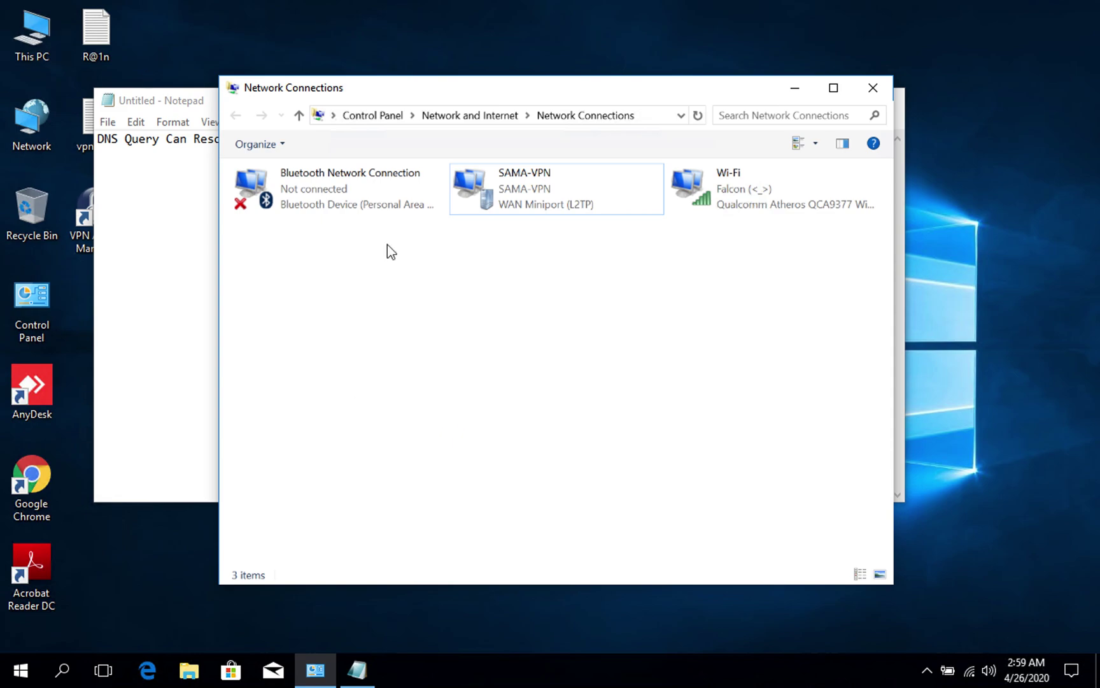
Run 'nslookup samapharma.local' in Command Prompt, getting Non-existent domain from 8.8.8.8.
key("super+r")
type("cmd")
key("Return")
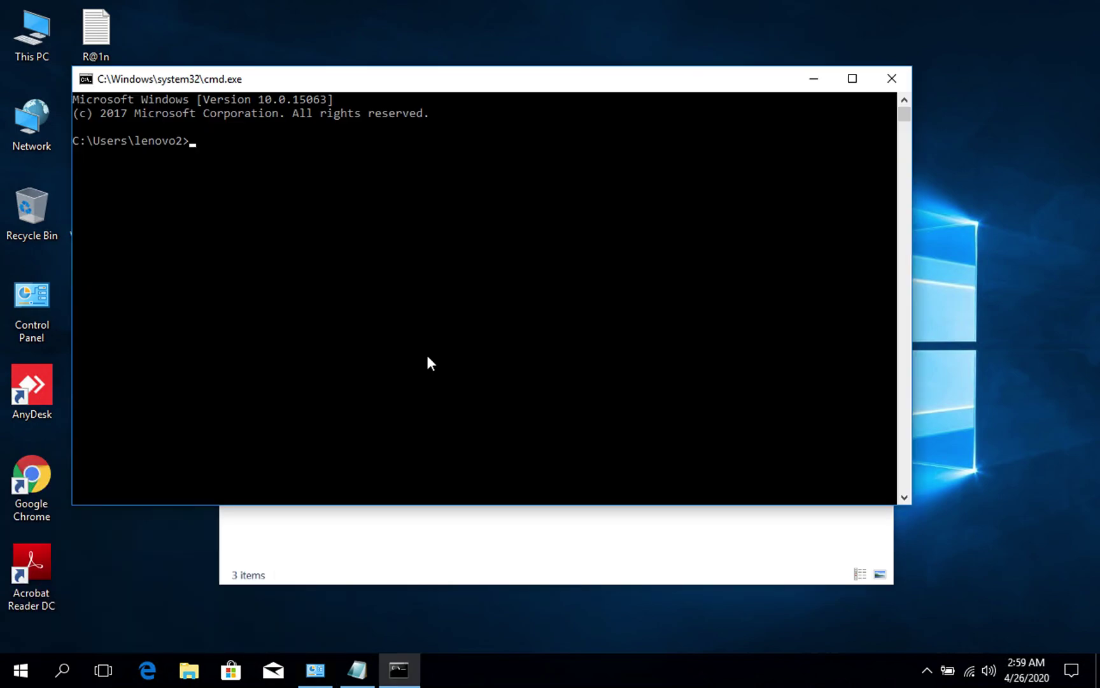
type("nslookup samapharm")
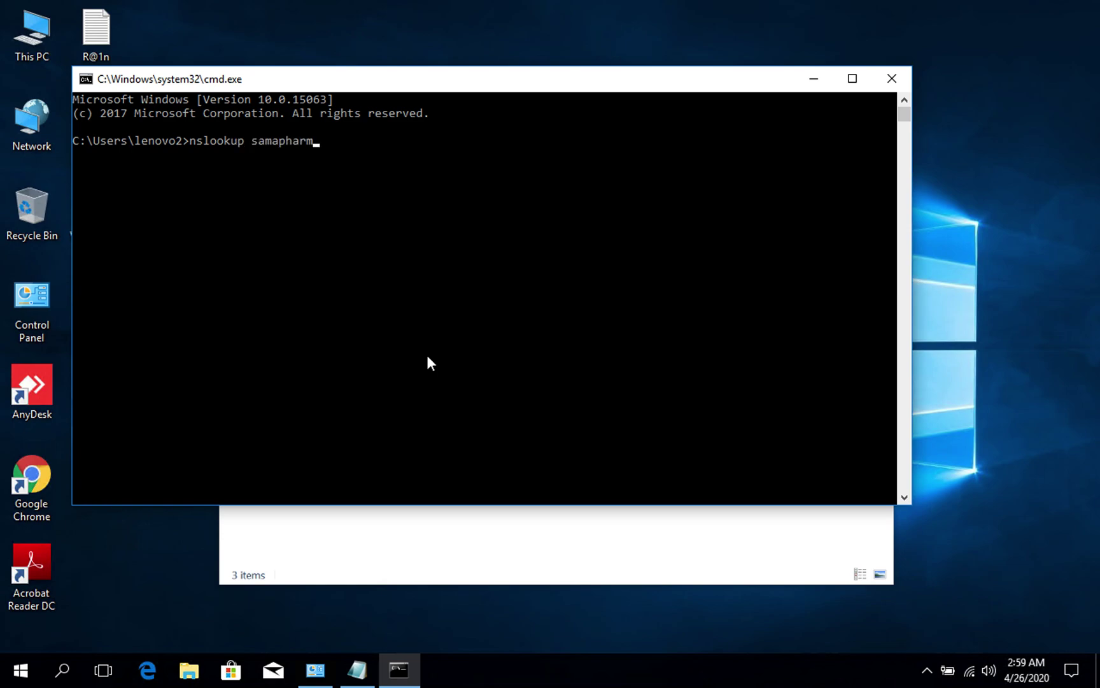
type("a.local")
key("Return")
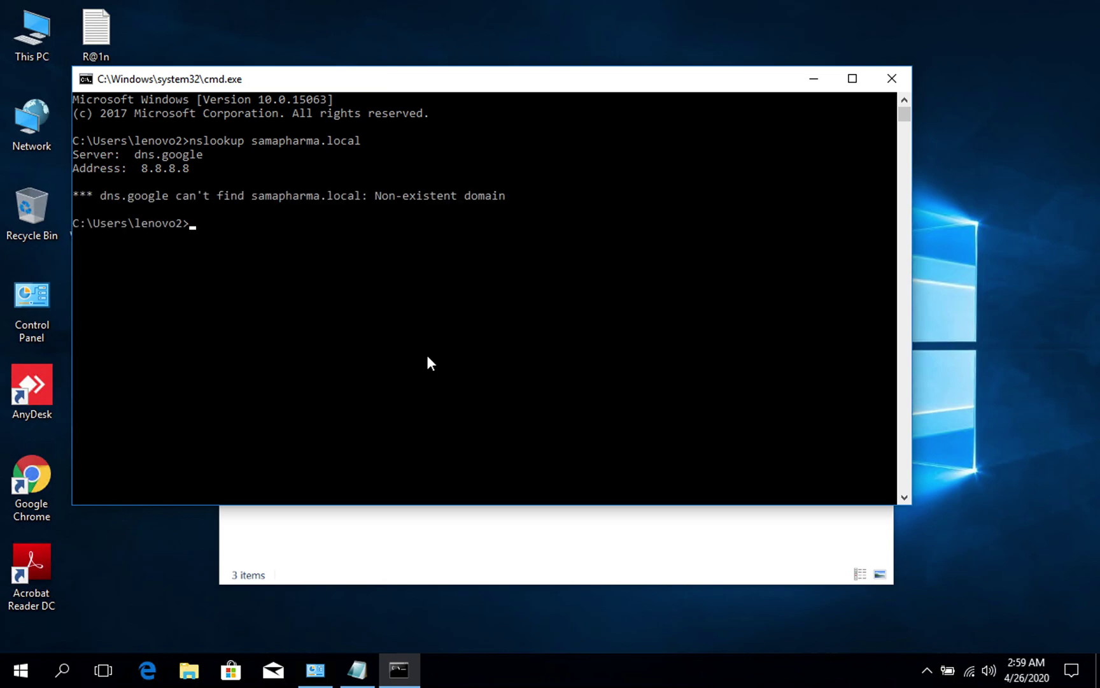
left_click(146, 172)
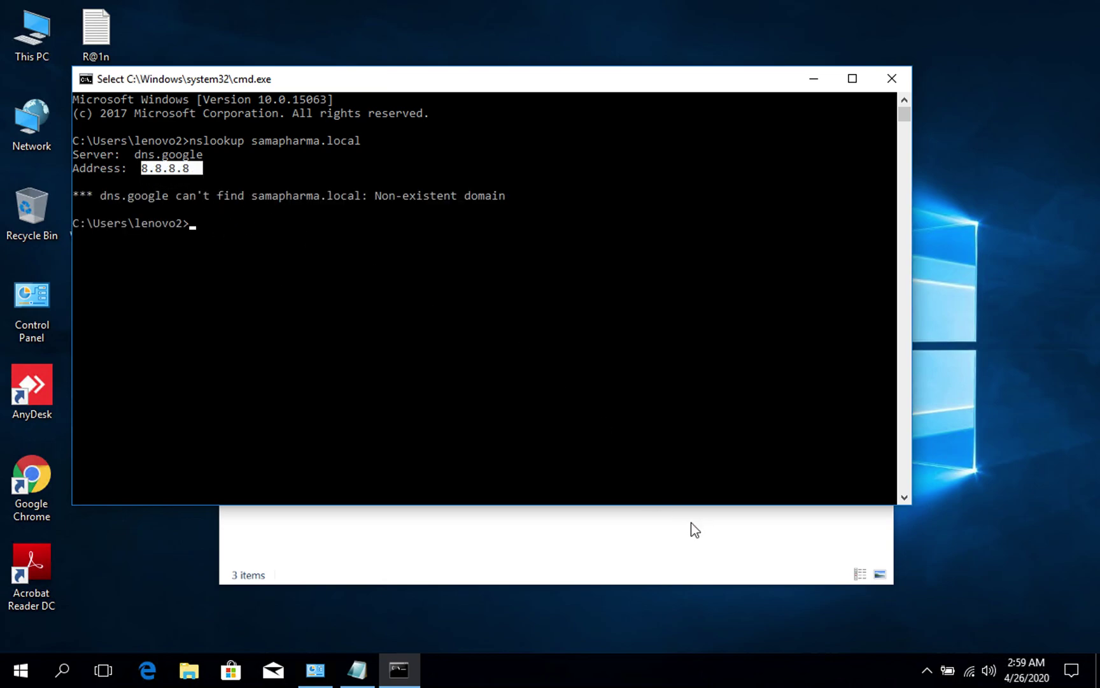
left_click(611, 536)
left_click(540, 191)
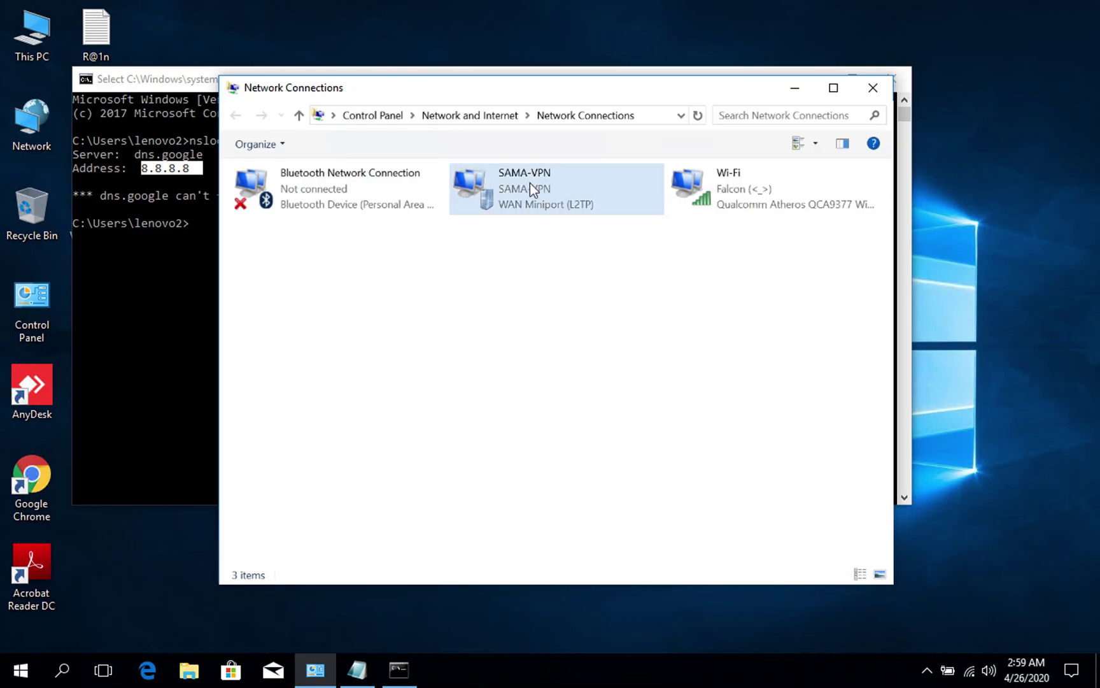
Move 192.168.100.10 to the top of SAMA-VPN's IPv4 DNS server list.
right_click(530, 183)
left_click(612, 355)
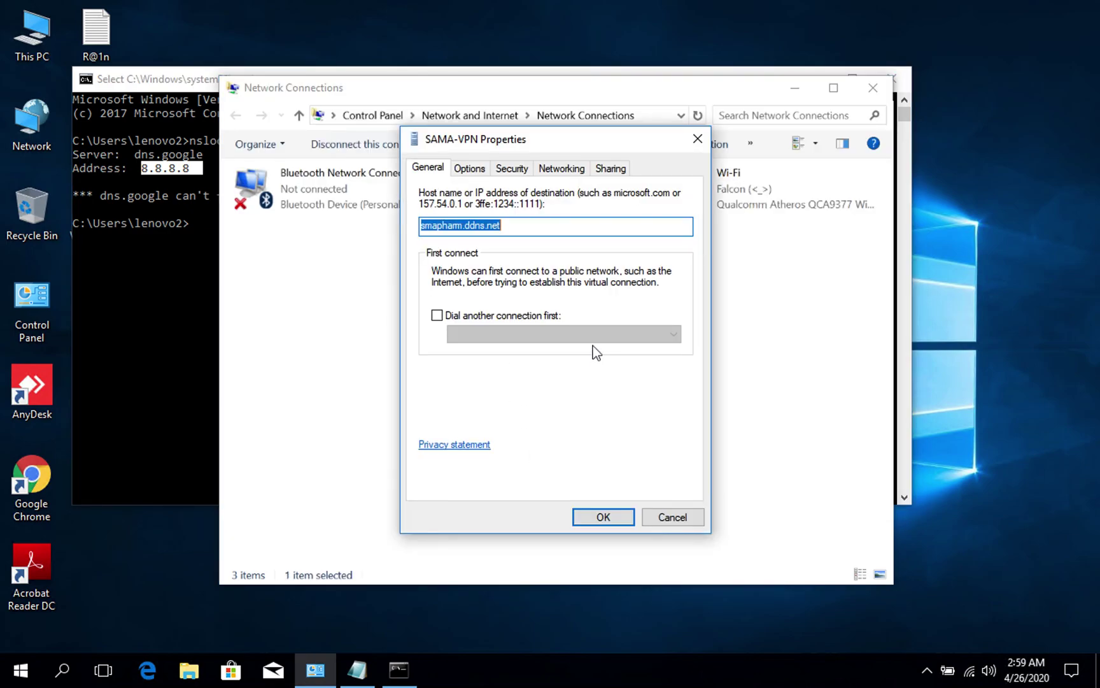
left_click(557, 169)
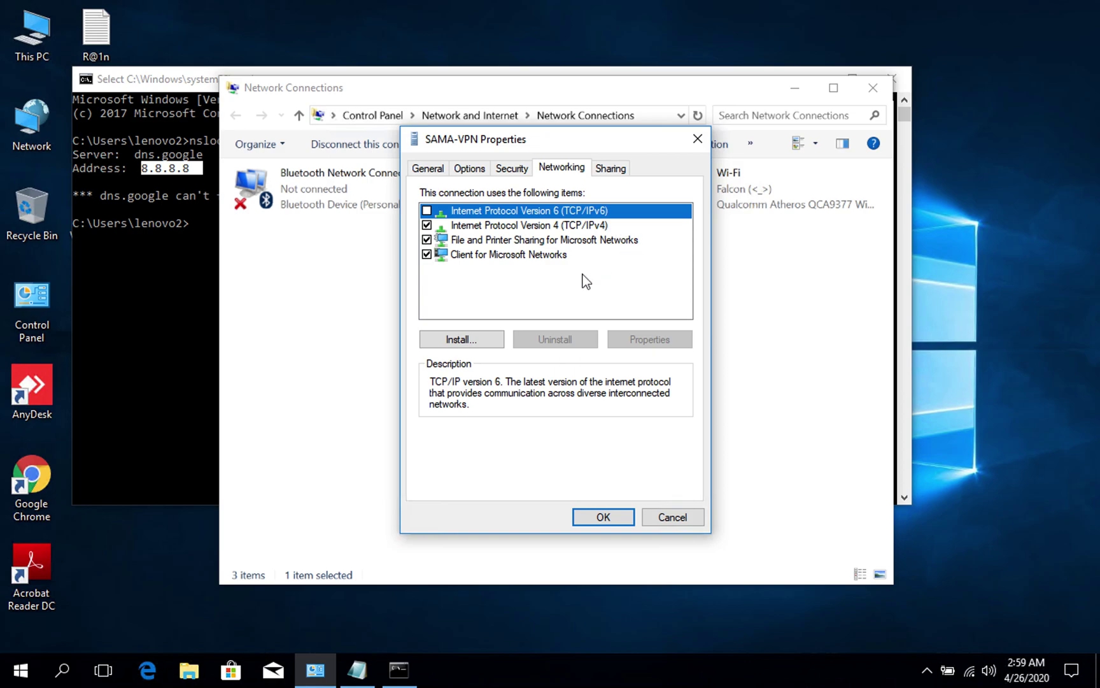
double_click(535, 226)
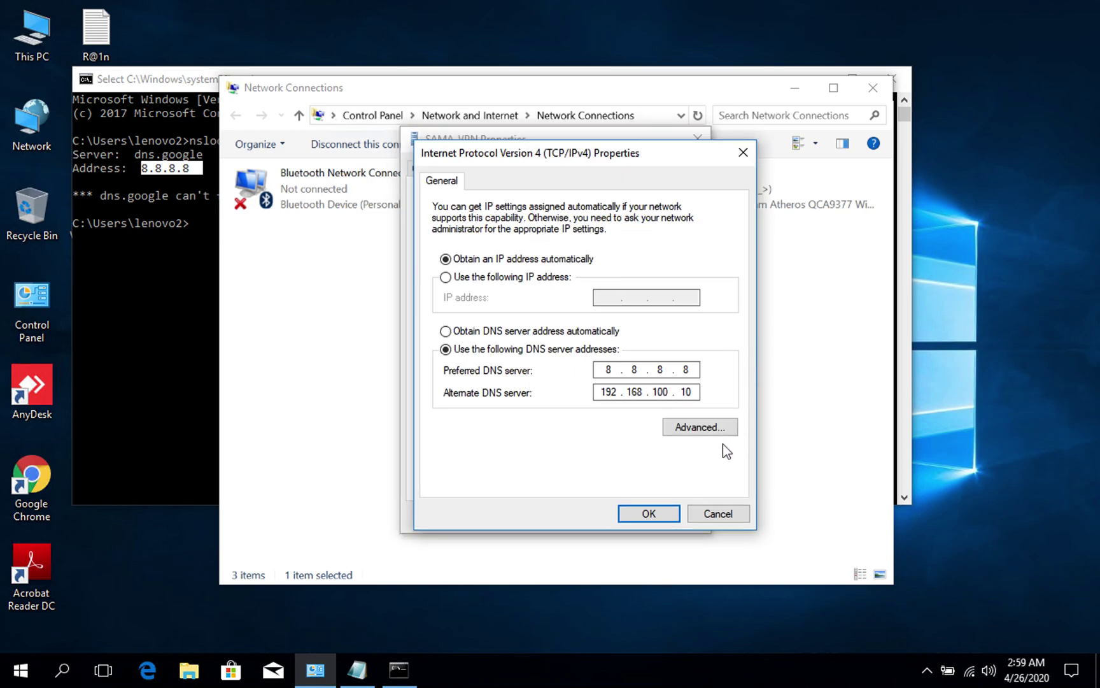
left_click(706, 425)
left_click(507, 201)
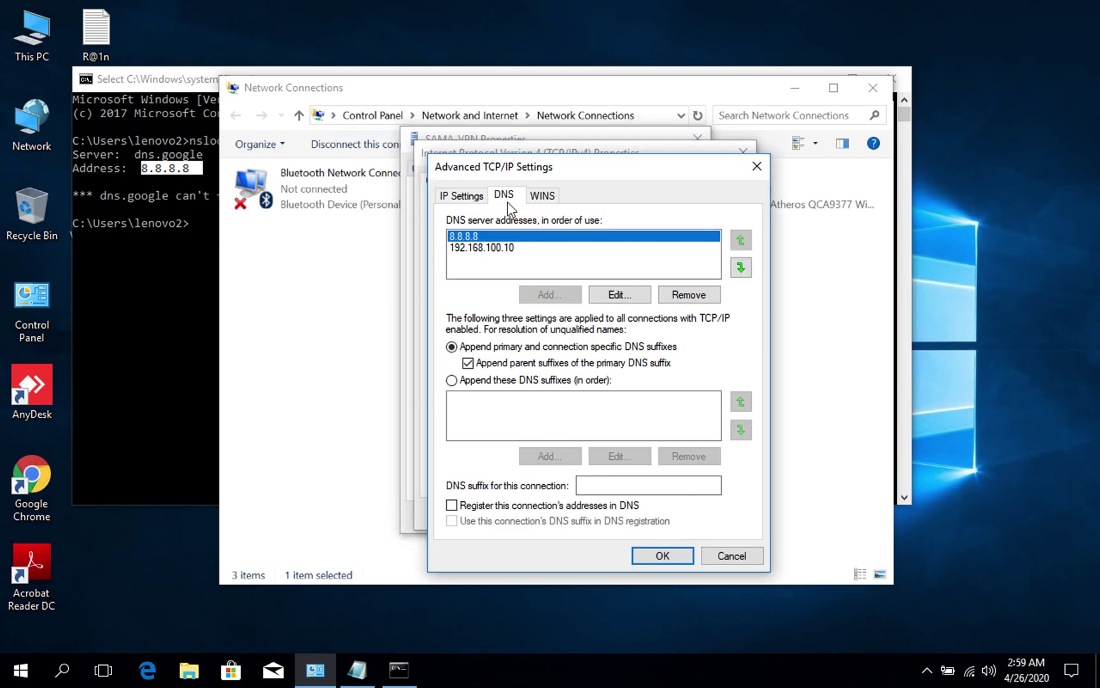
left_click(641, 247)
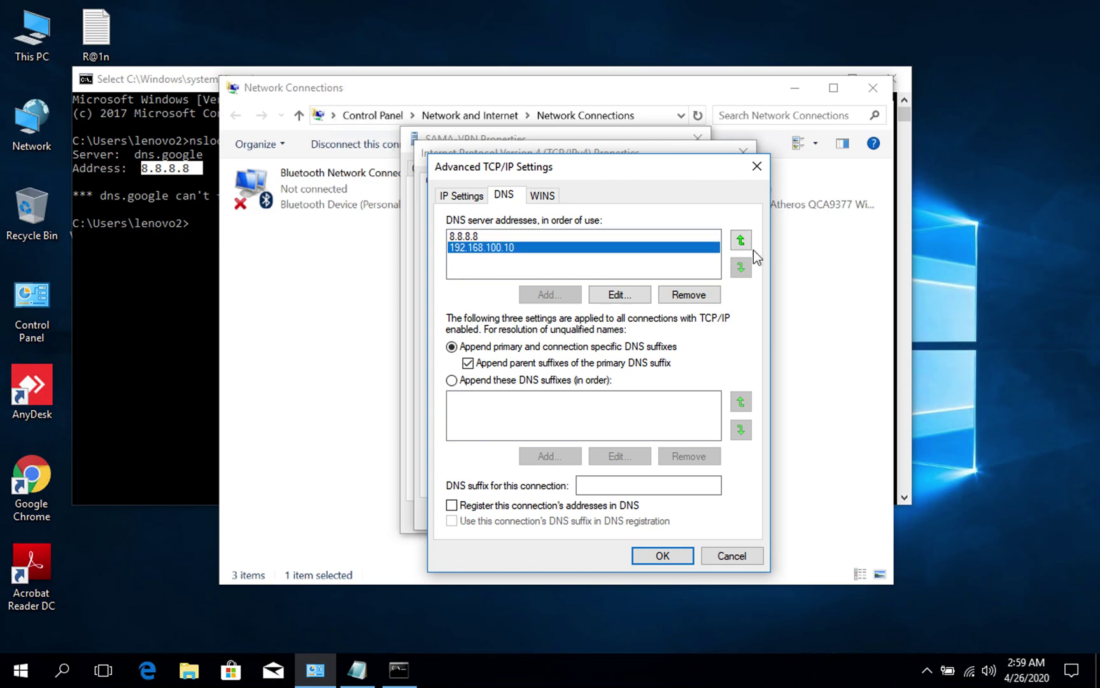
left_click(741, 240)
left_click(662, 555)
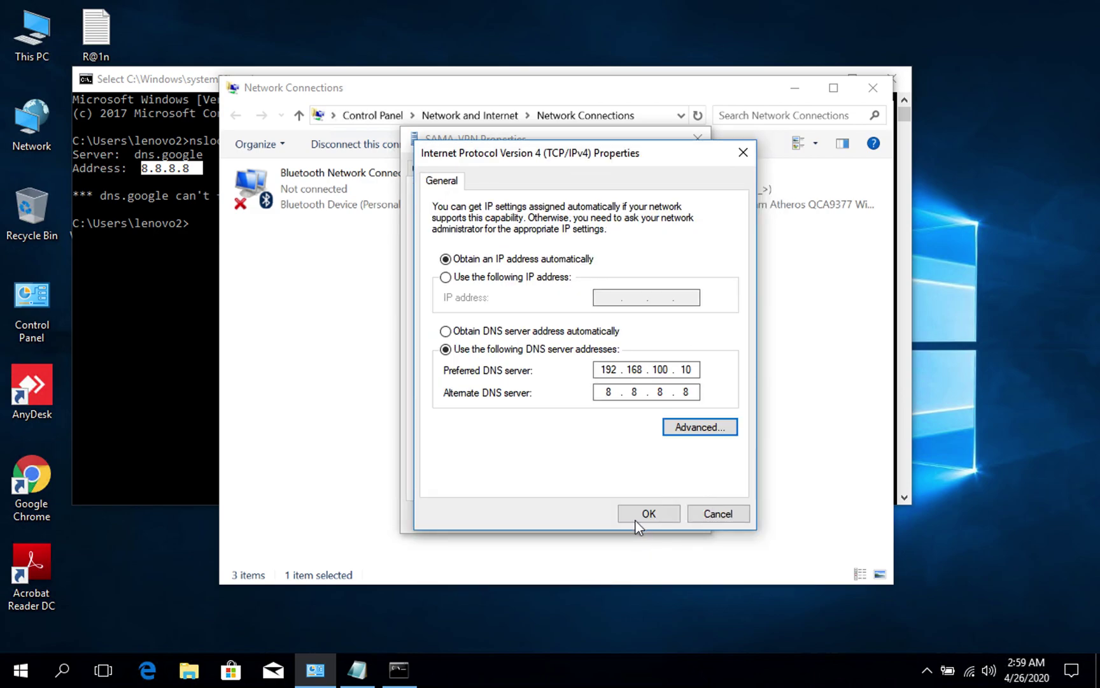
left_click(637, 522)
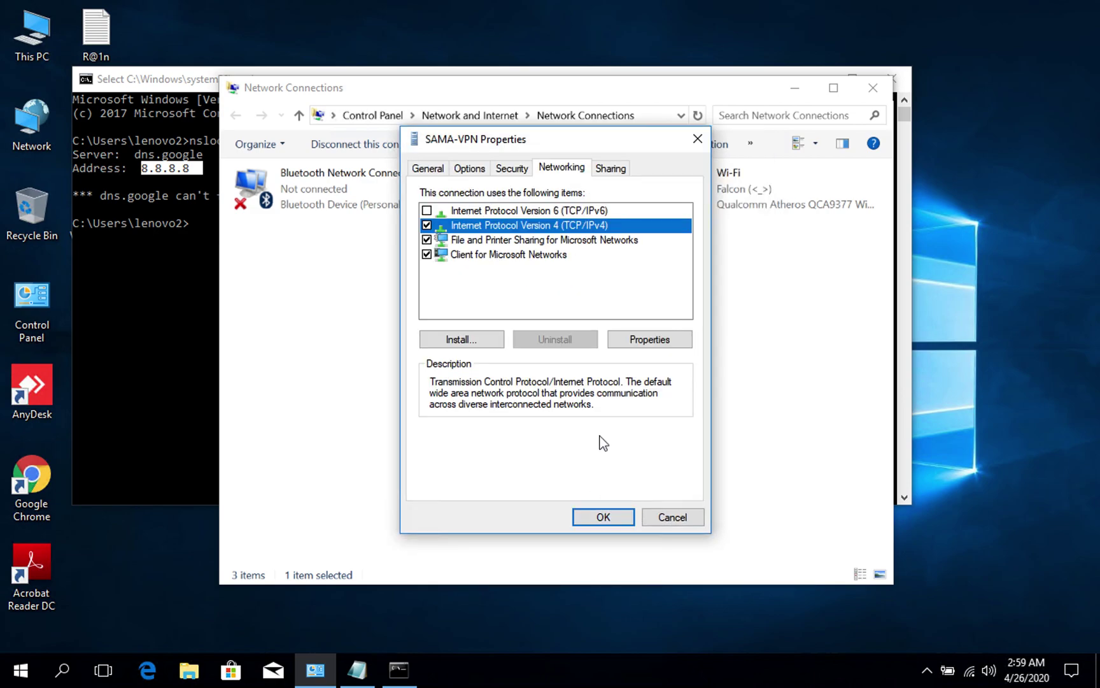
Enable 'Use default gateway on remote network' for SAMA-VPN and save its properties.
left_click(649, 339)
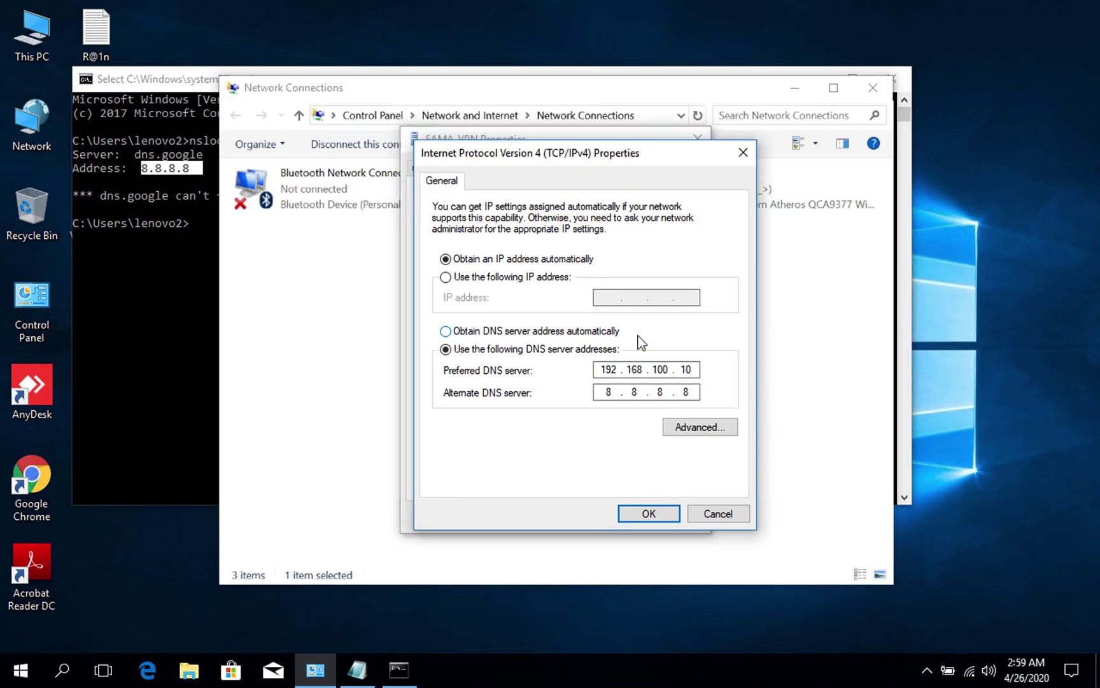
left_click(686, 434)
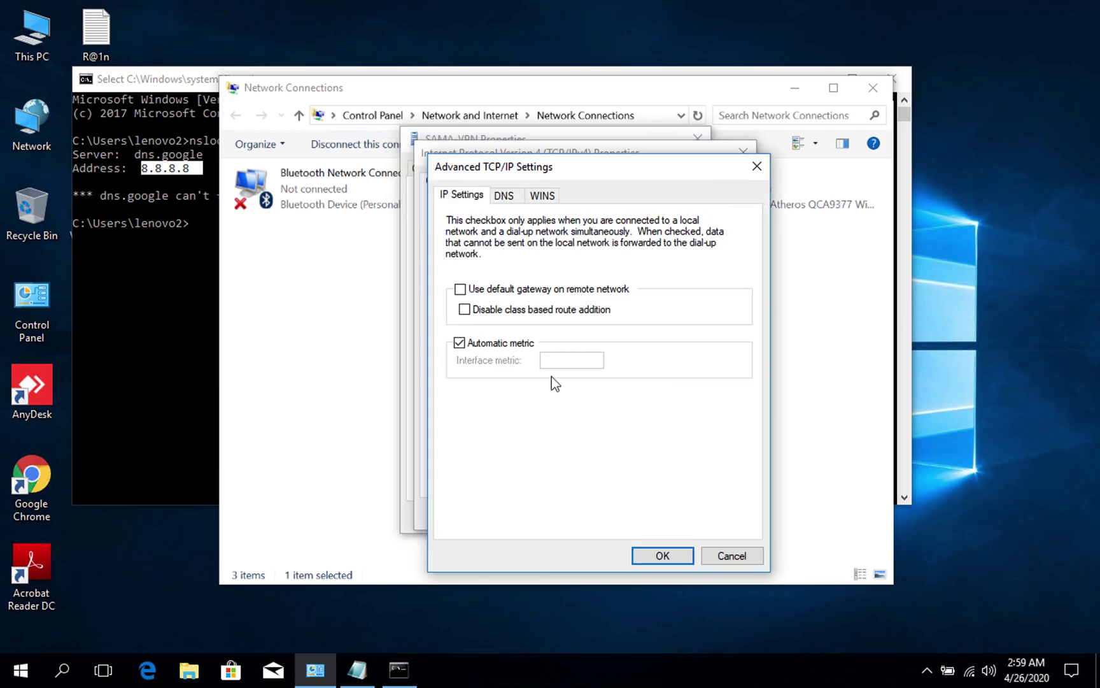
left_click(504, 290)
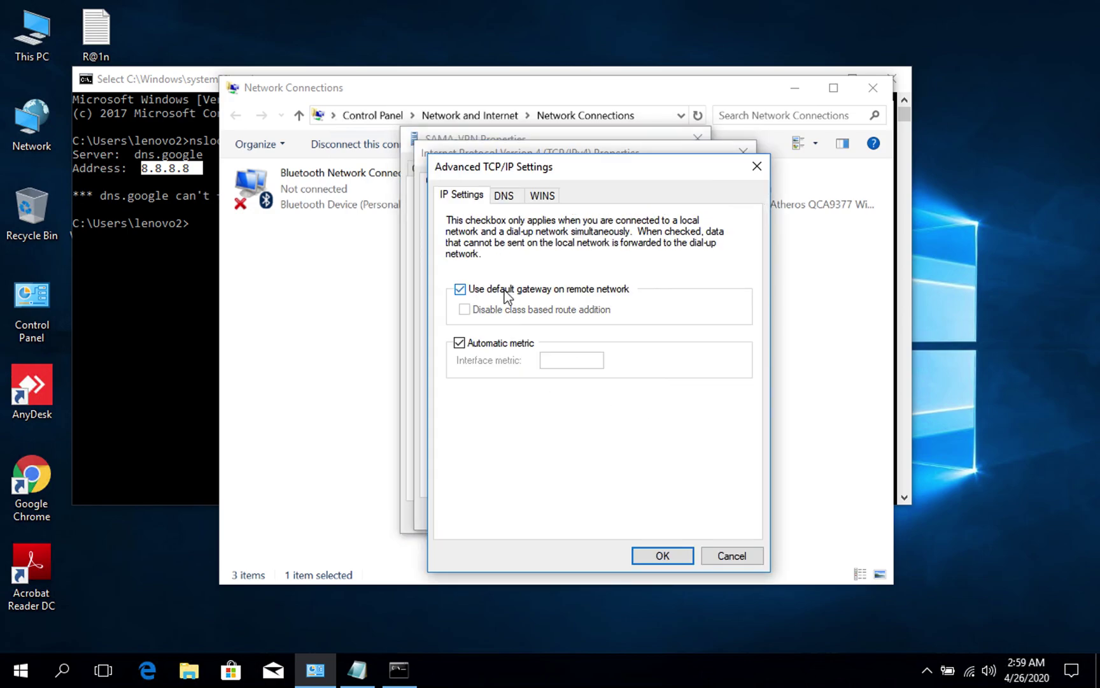
left_click(662, 556)
left_click(648, 517)
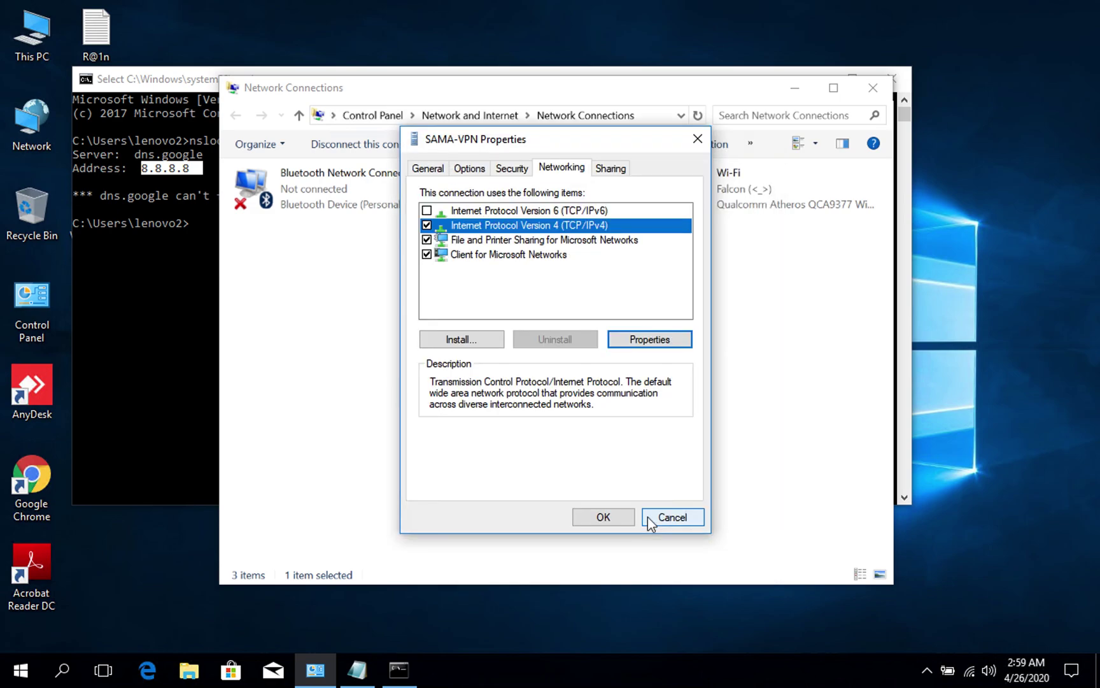
left_click(604, 516)
left_click(698, 382)
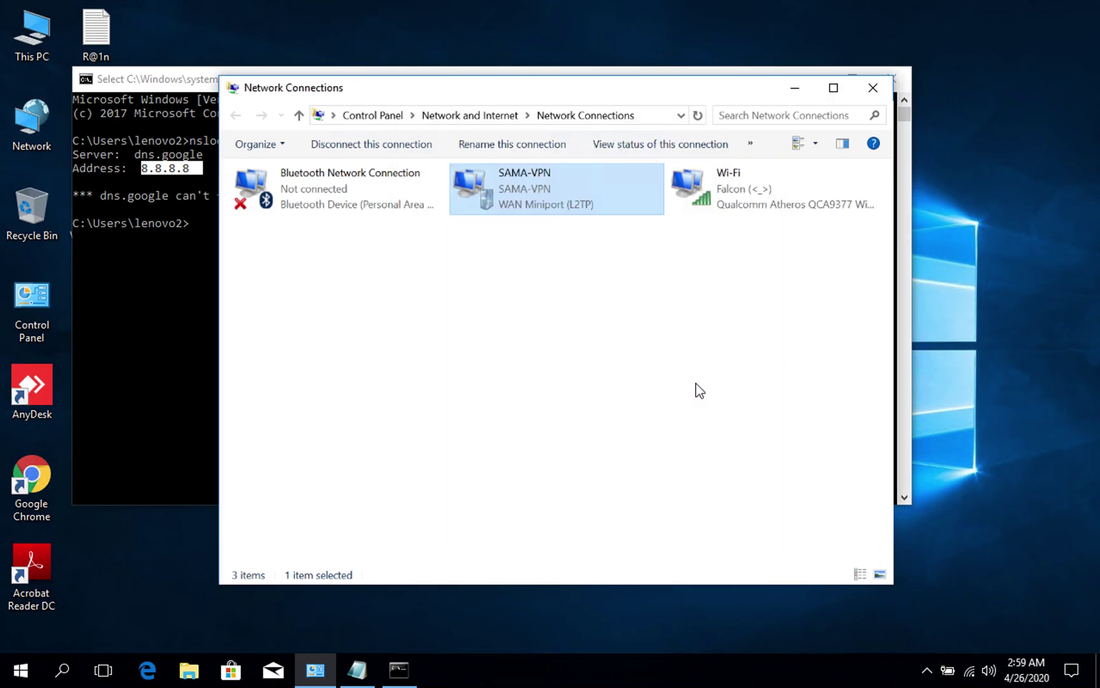
Disconnect and reconnect SAMA-VPN from the network flyout to apply the changes.
left_click(968, 673)
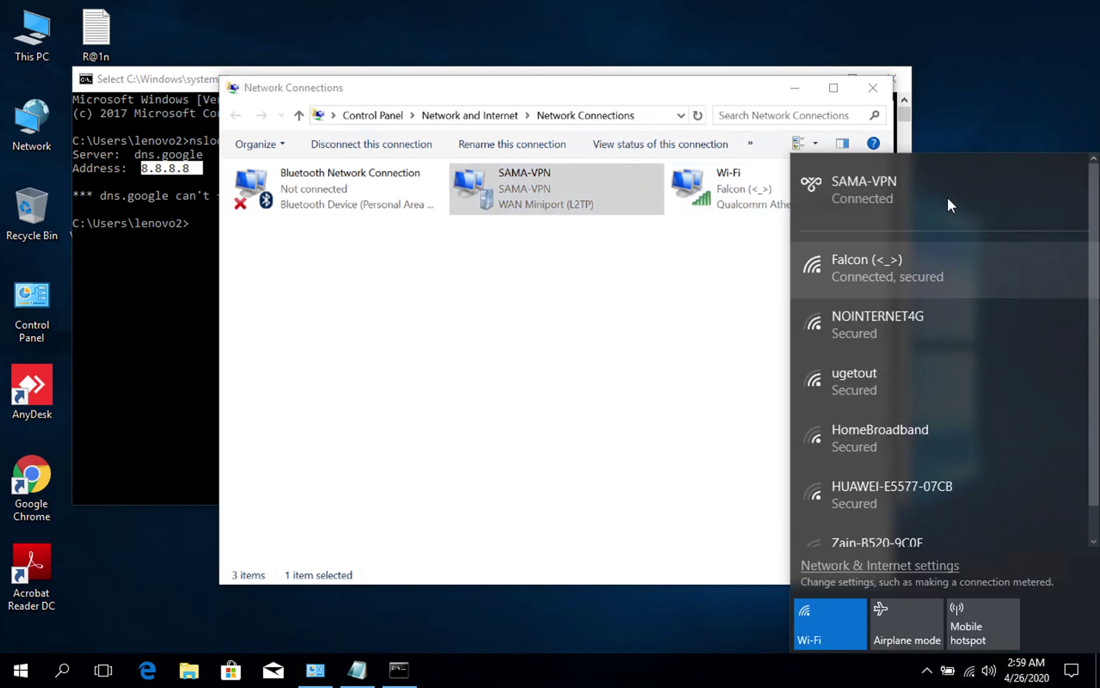
left_click(950, 201)
left_click(990, 237)
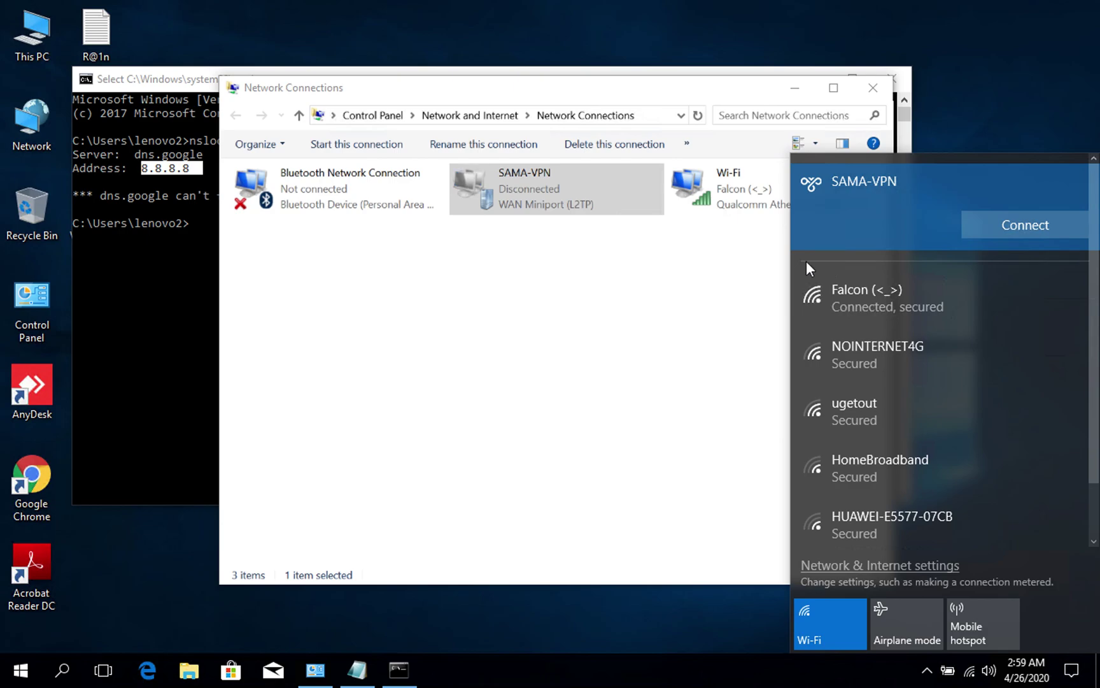
left_click(1022, 228)
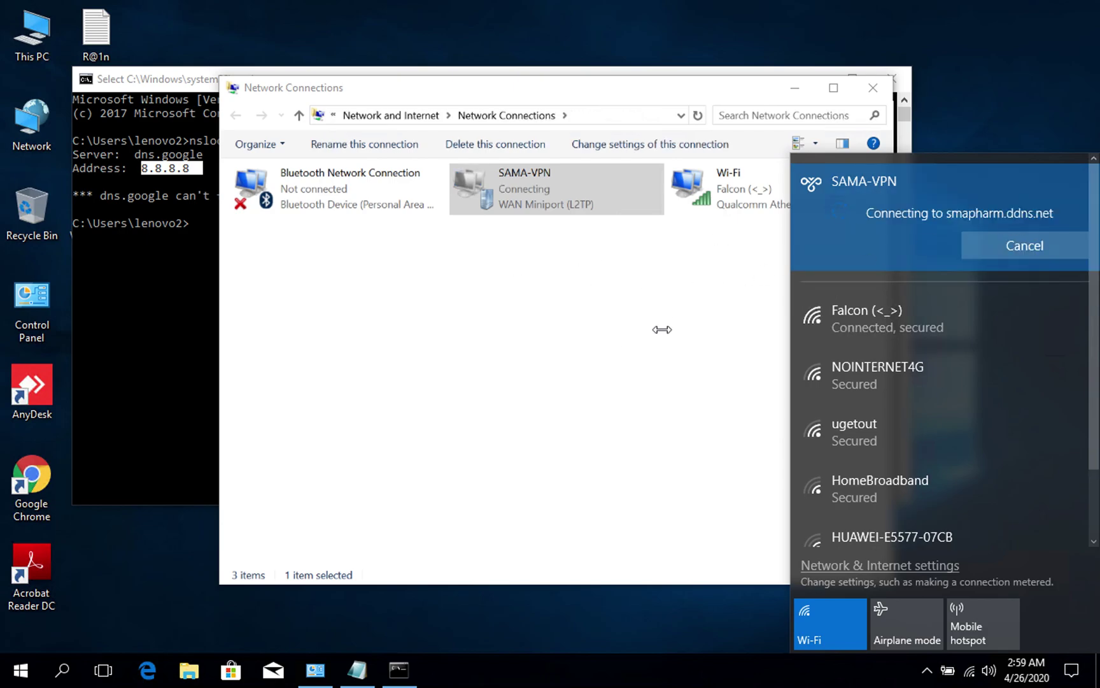
left_click(629, 319)
Rerun 'nslookup samapharma.local' and highlight 192.168.100.10 in the resolved addresses.
left_click(873, 87)
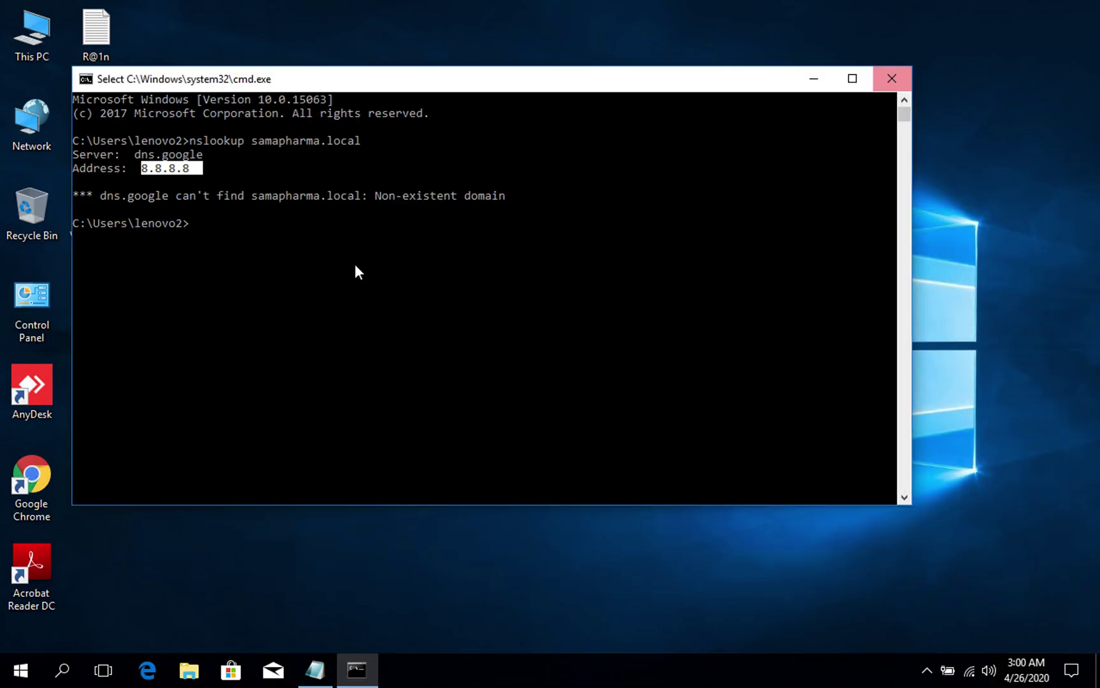
left_click(351, 263)
key("Return")
key("Return")
key("Return")
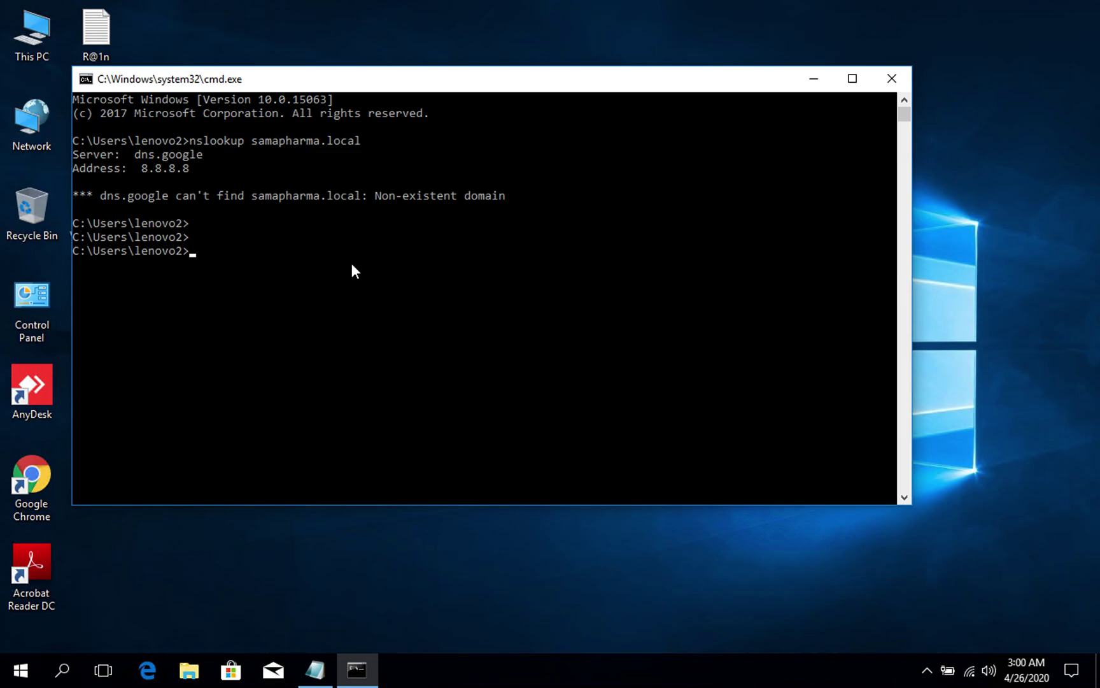
key("Up")
key("Return")
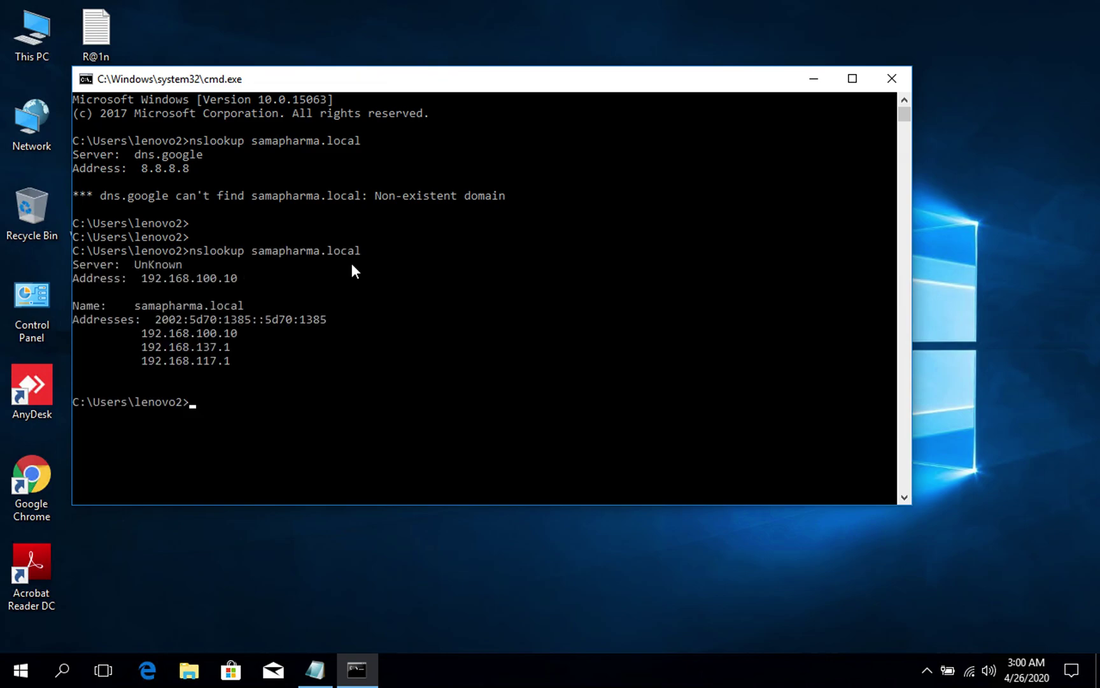
left_click_drag(144, 336, 223, 339)
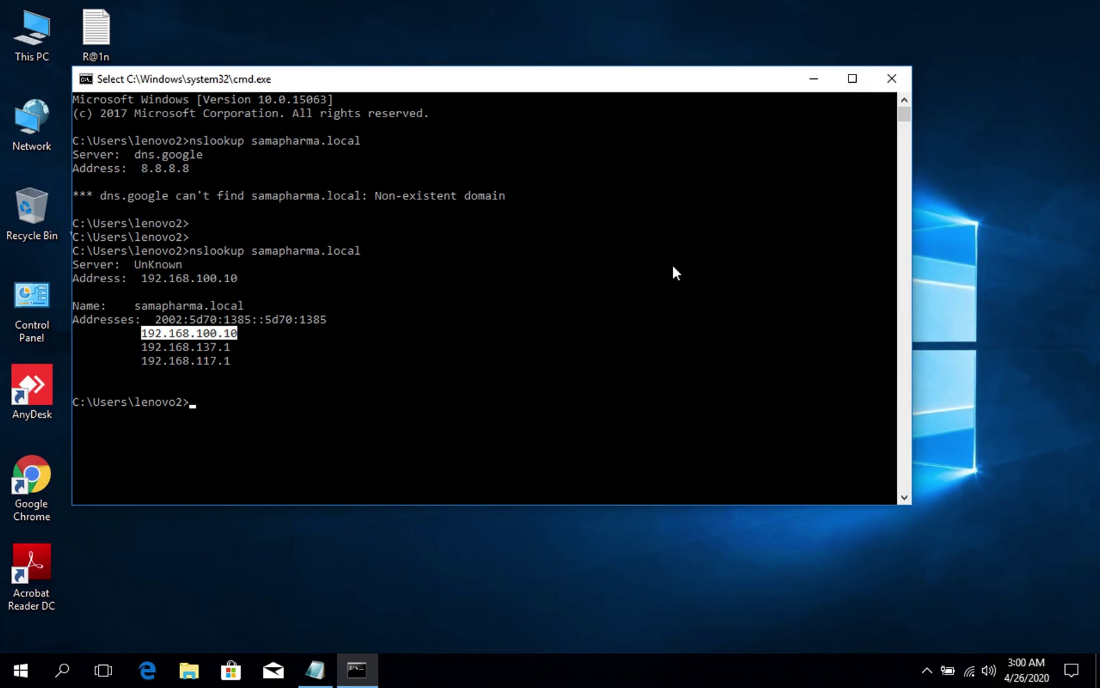
left_click(314, 668)
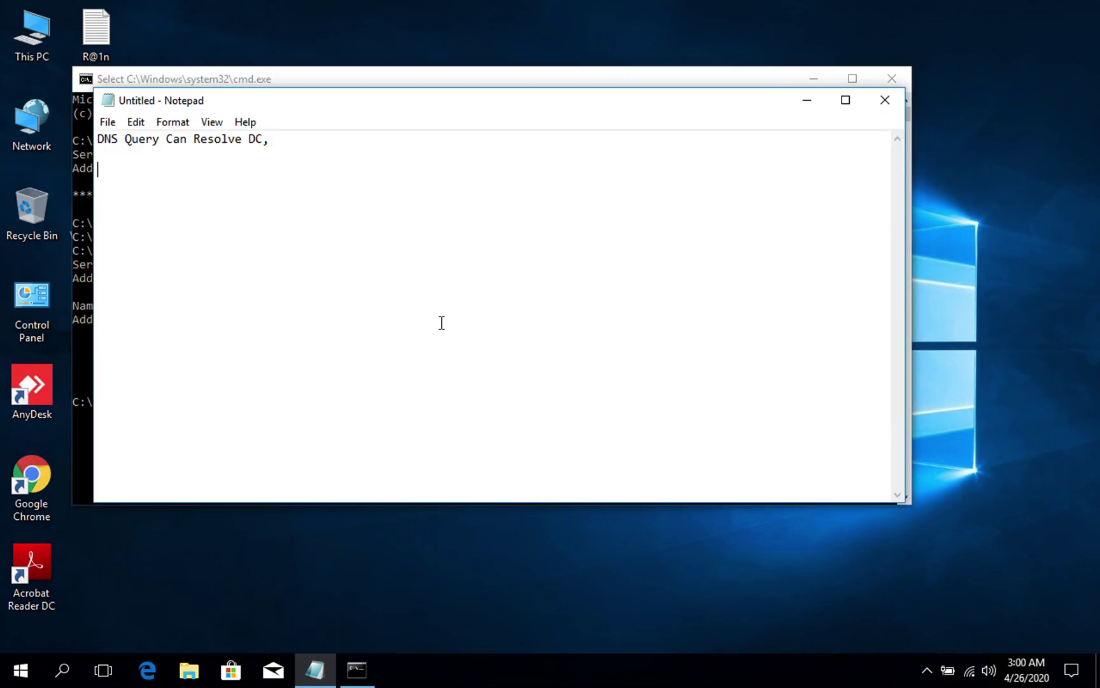
Type 'VPN Server is actually Running on Ubuntu Machine,' in Notepad, then minimize it.
type("V")
type("Server is actually Runn")
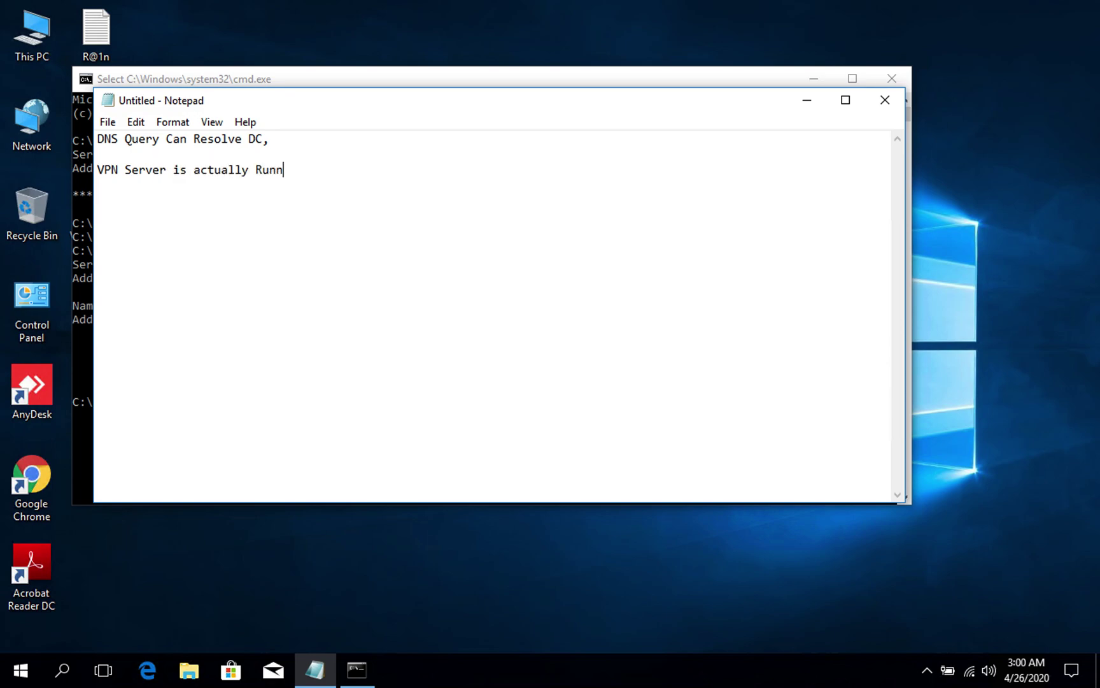
type("ing on Ubuntu Machine,")
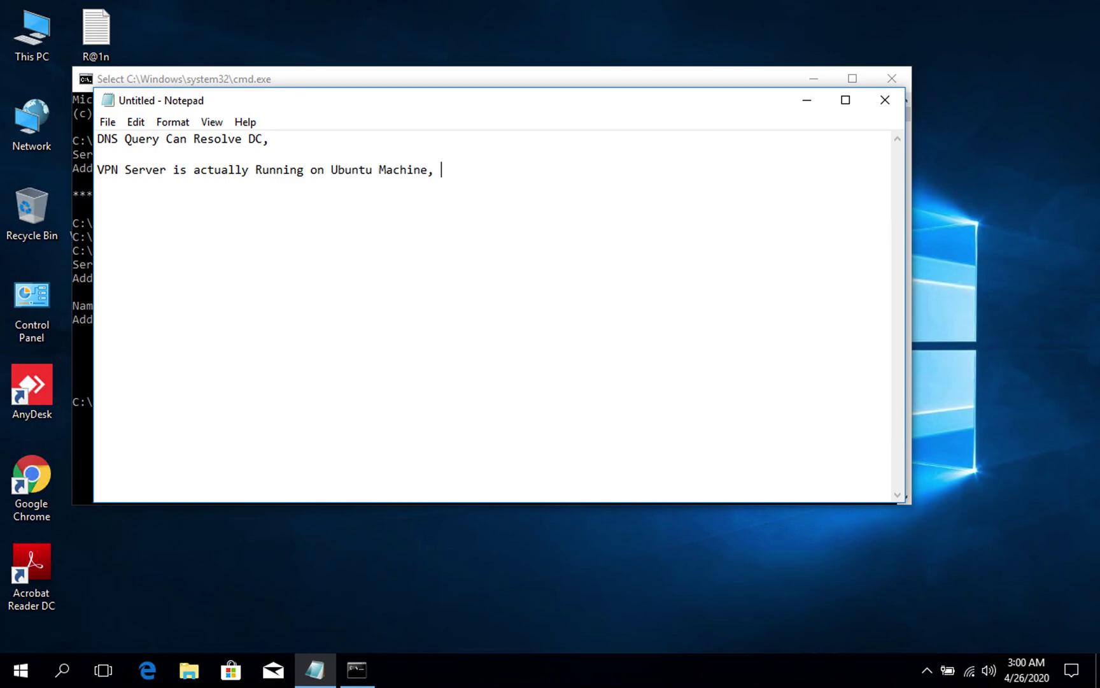
key("Return")
key("Return")
left_click(807, 100)
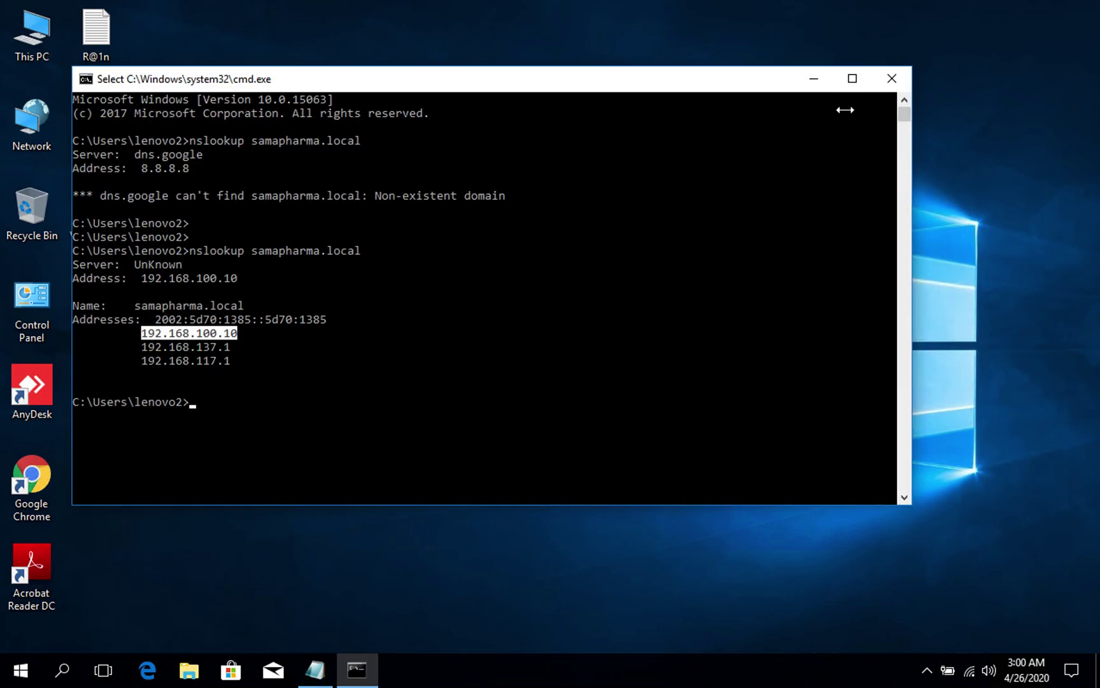
Open the Computer Name/Domain Changes dialog from This PC's system properties.
left_click(813, 78)
left_click(32, 32)
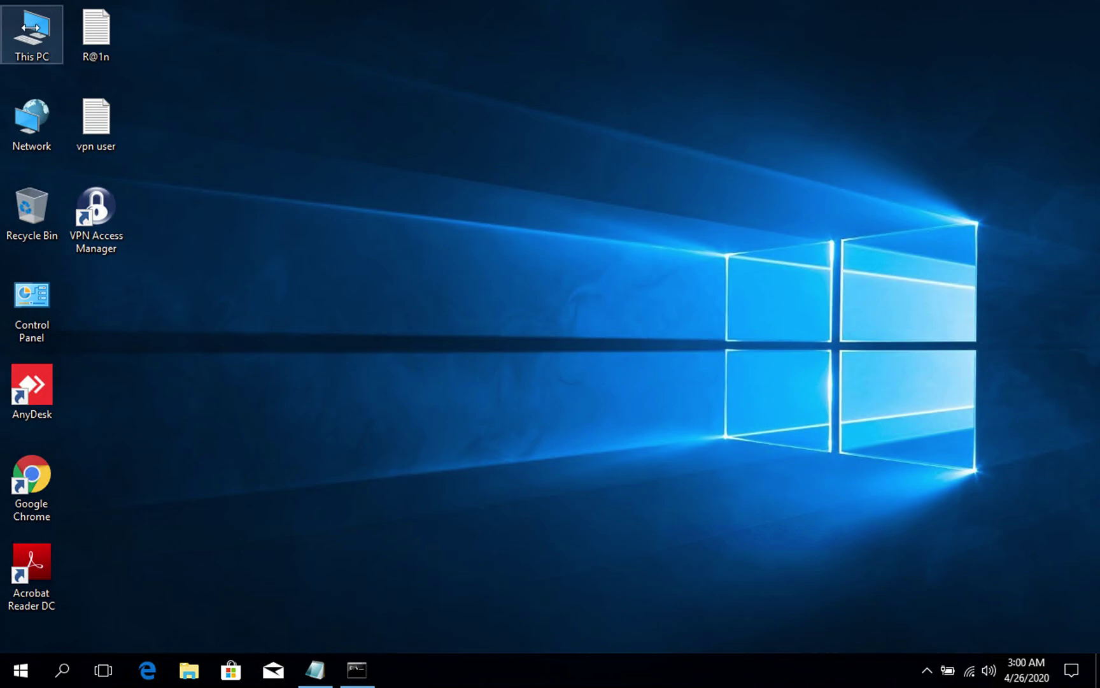
right_click(29, 41)
left_click(131, 248)
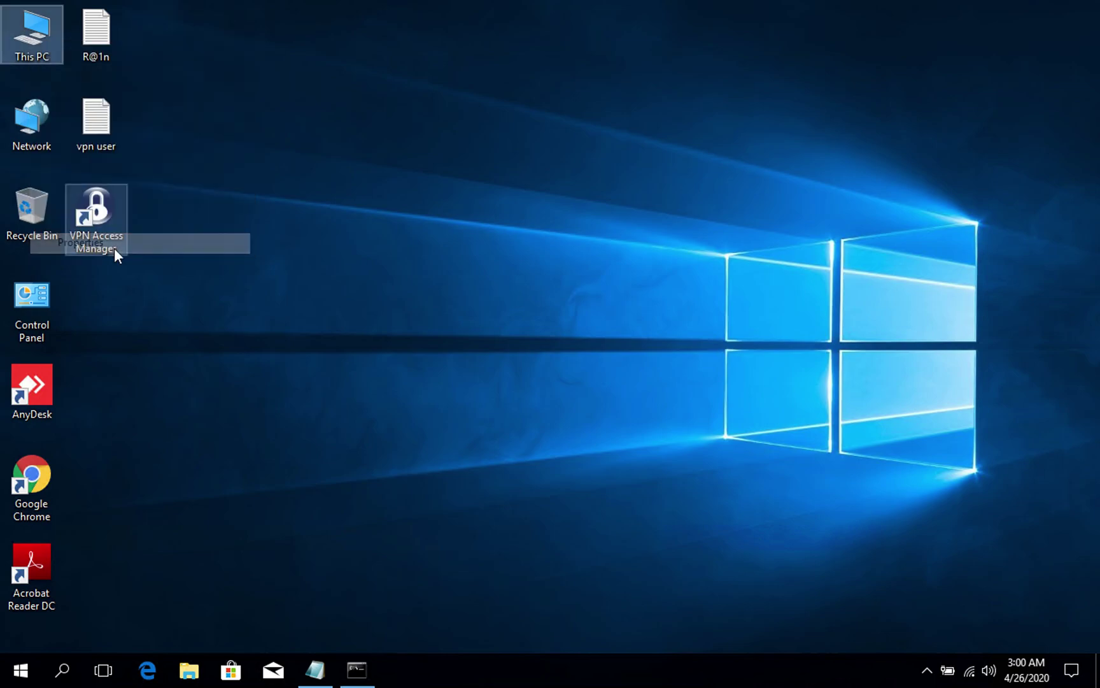
left_click(307, 245)
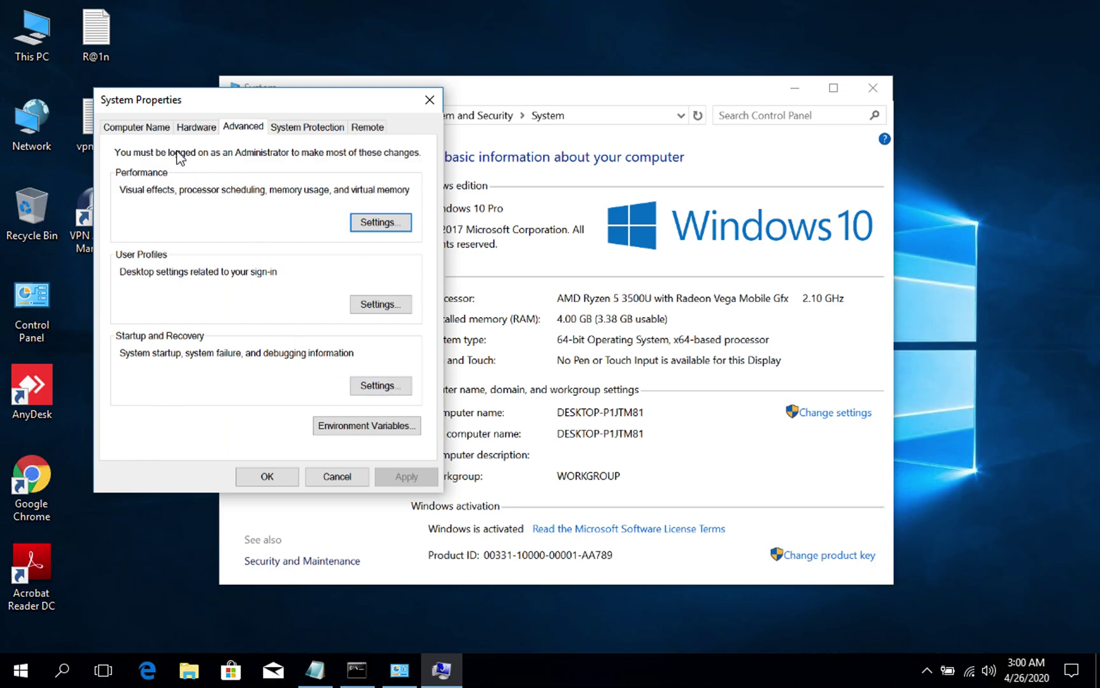
left_click(155, 131)
left_click(372, 341)
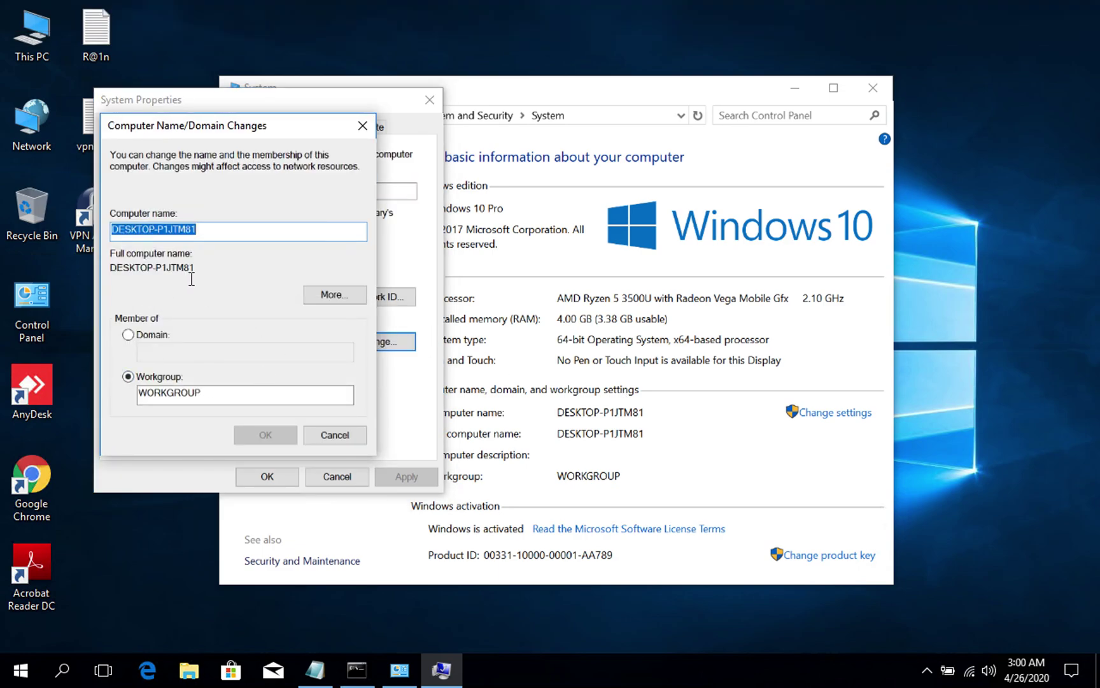
Set membership to the samapharma.local domain and authenticate with a domain admin account.
left_click(149, 332)
left_click(196, 347)
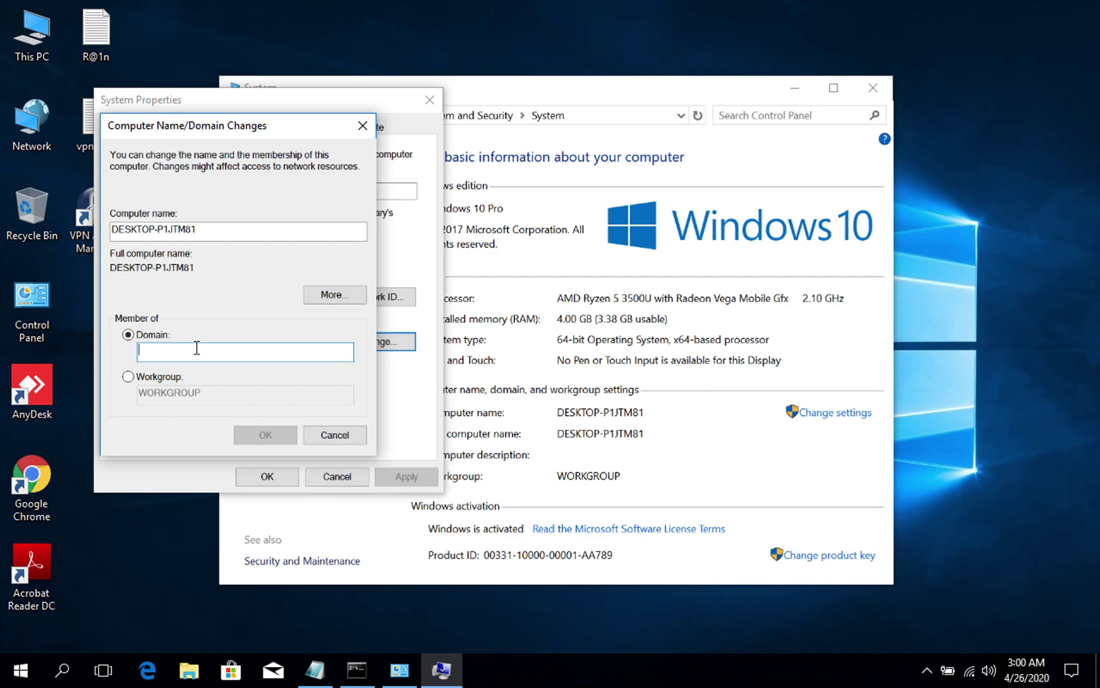
type("samapharma.")
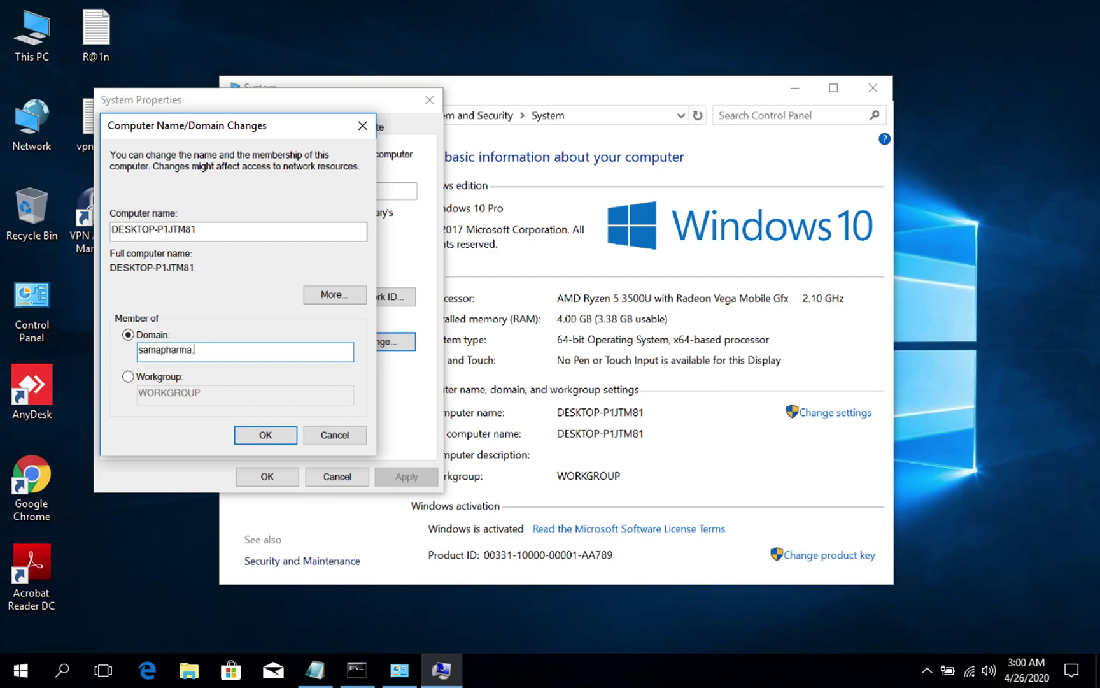
type("local")
key("Return")
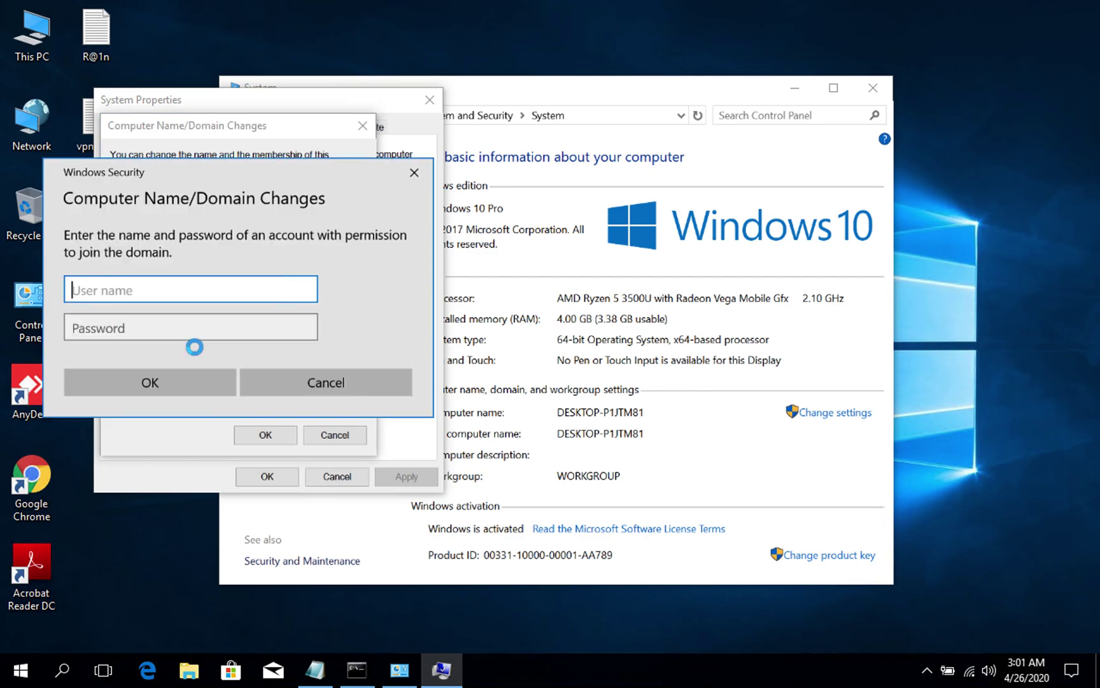
type("netadmin")
key("Tab")
type("********")
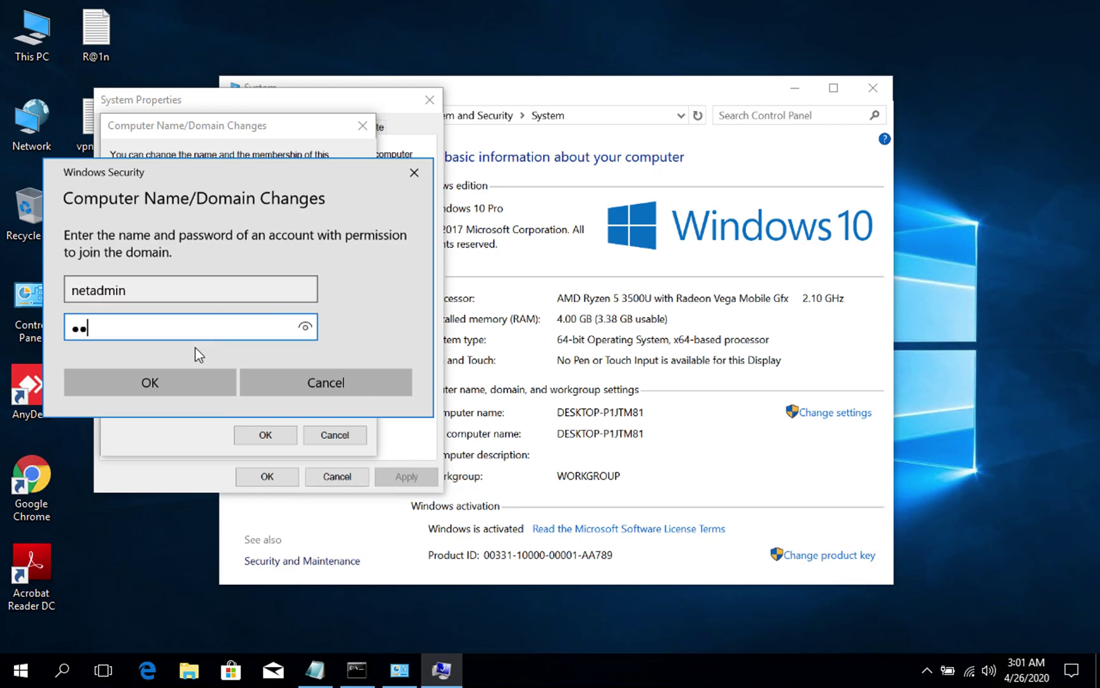
type("***")
key("Return")
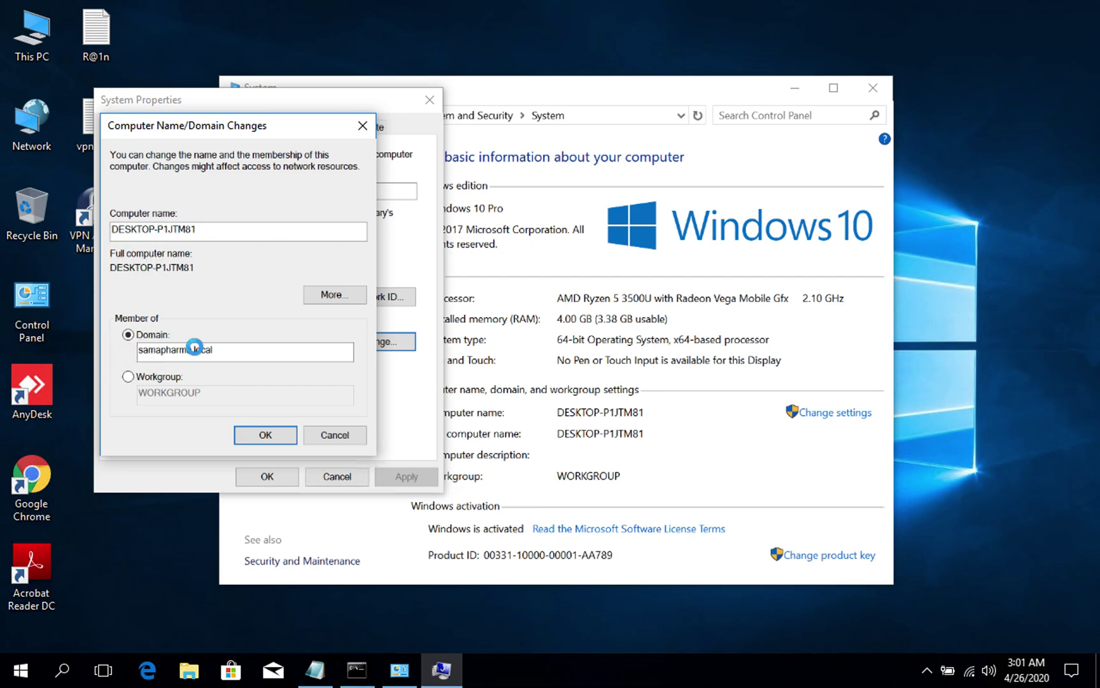
Type three numbered notes: change DNS in VPN ipv4 settings, AD DC DNS priority 1, Google DNS 2.
left_click(316, 670)
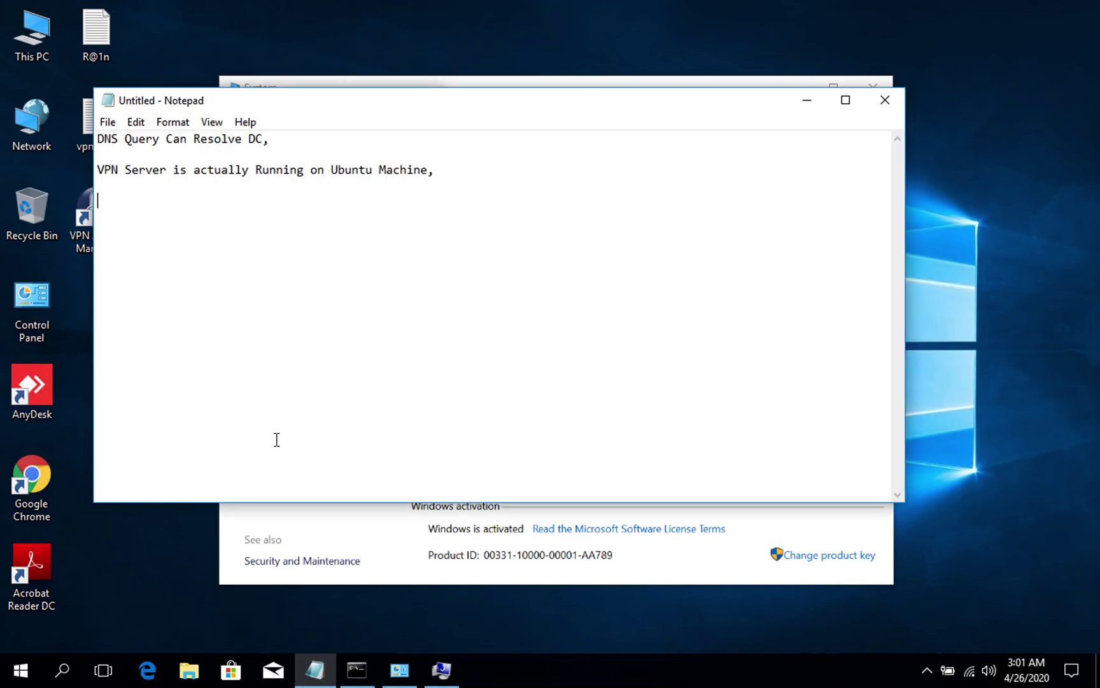
type("1- Chnge")
key("BackSpace")
key("BackSpace")
key("BackSpace")
type("ange your DNS ")
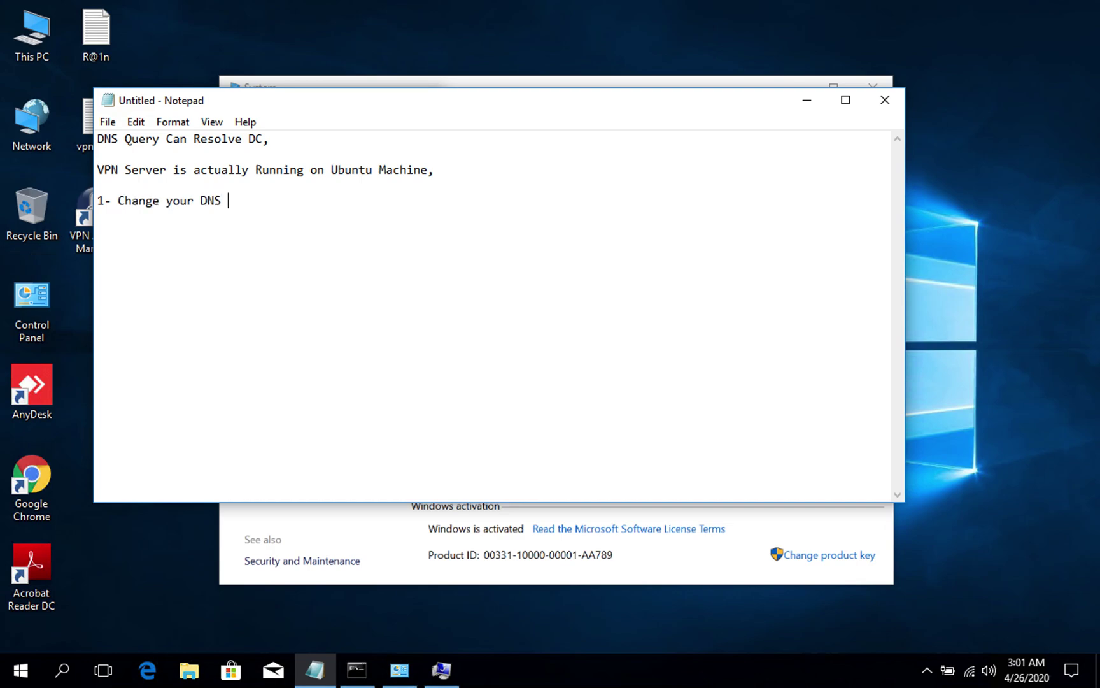
type("in VPN ipv4 settings,")
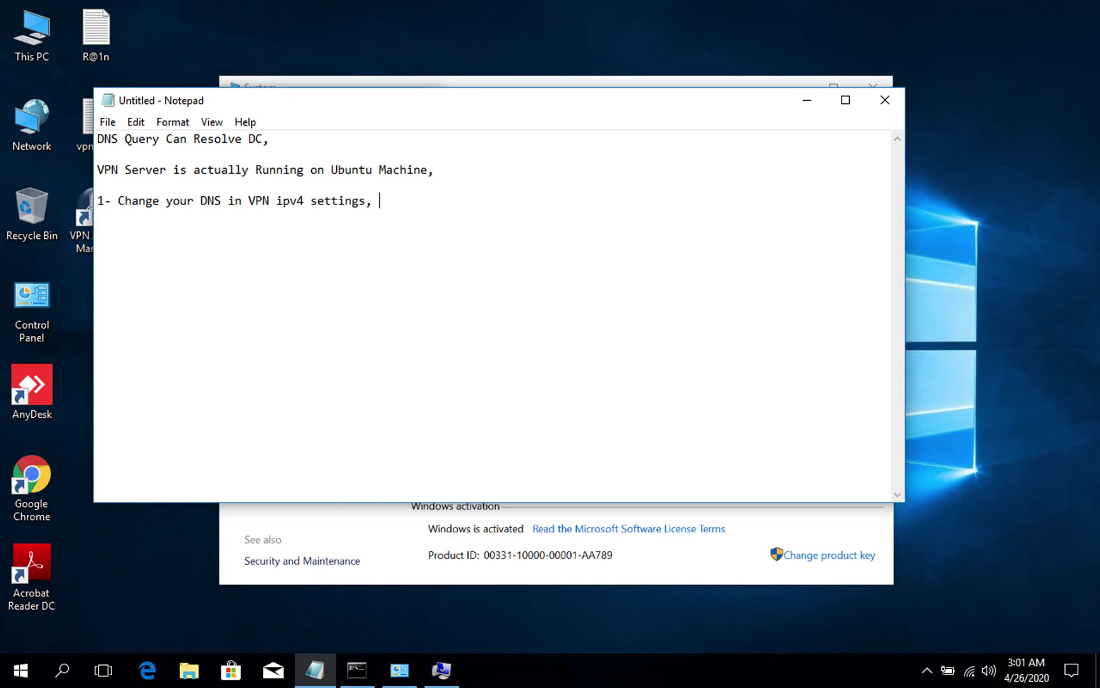
key("Return")
type("2- Put")
type(" AD DC")
key("BackSpace")
type("D DC DNS ")
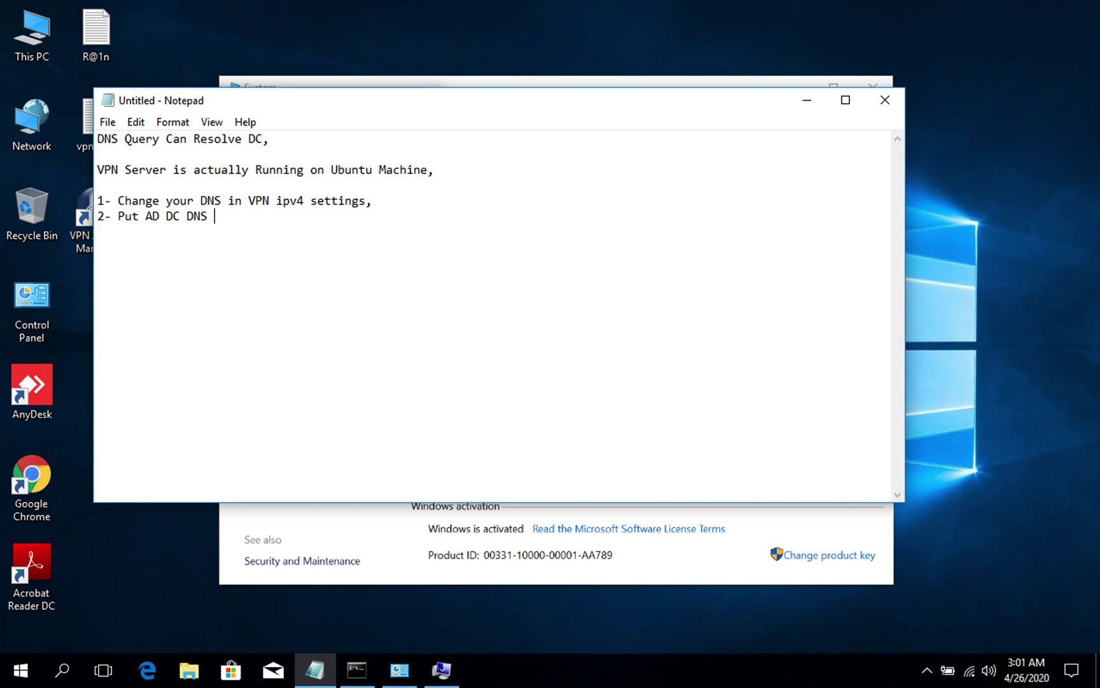
type("on Priority 1,")
key("Return")
type("3- ")
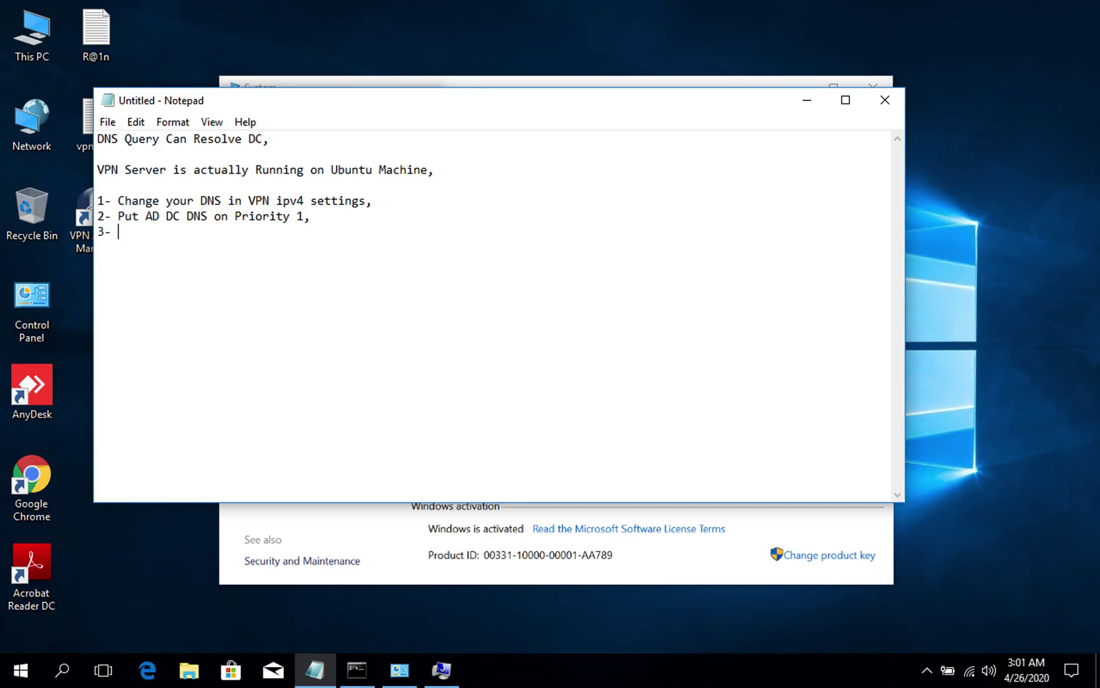
type("Google DNS")
key("BackSpace")
type("NS on ")
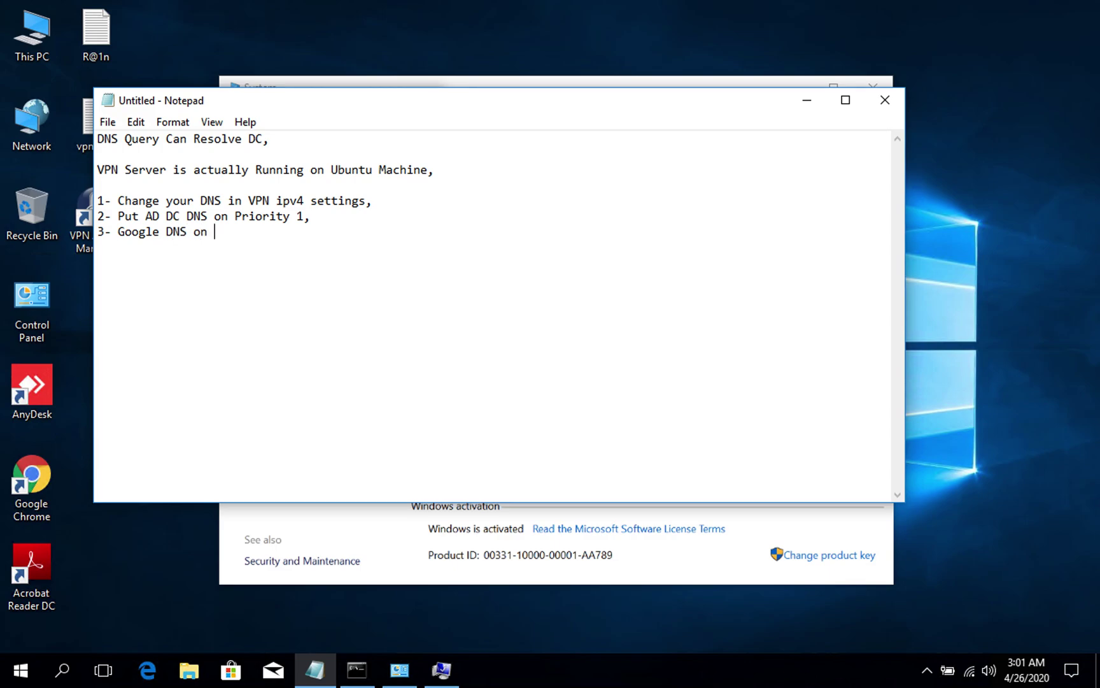
type("2,")
key("Return")
key("Return")
Dismiss the samapharma.local welcome and restart notices, choose Restart Later, and close the System window.
left_click(806, 104)
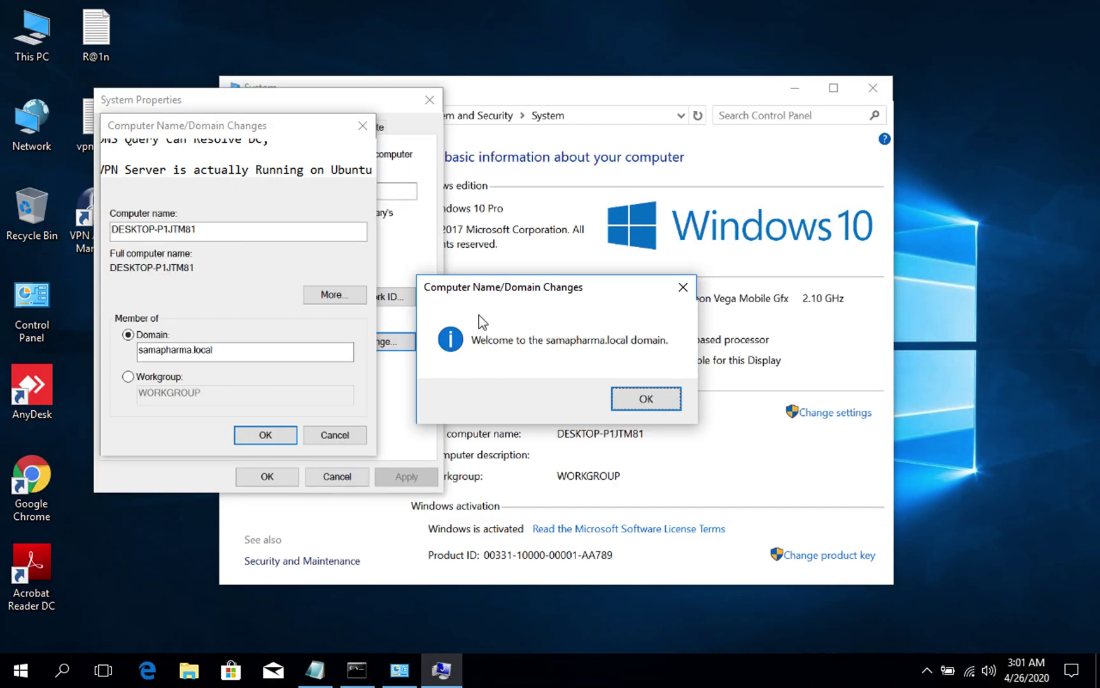
left_click(649, 401)
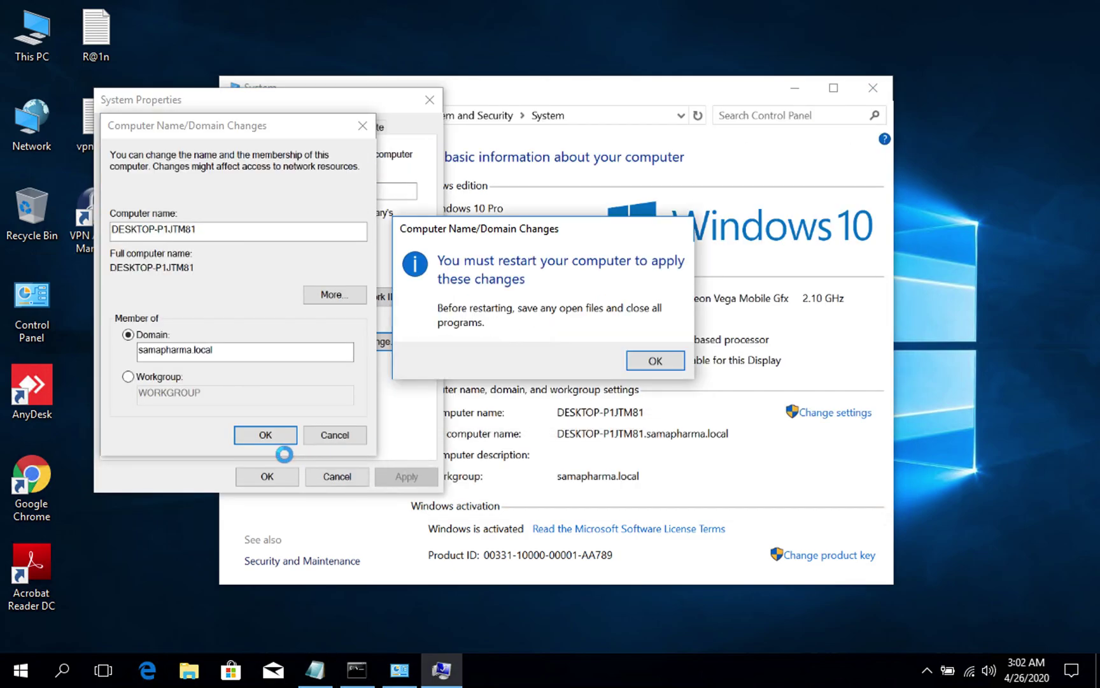
left_click(668, 360)
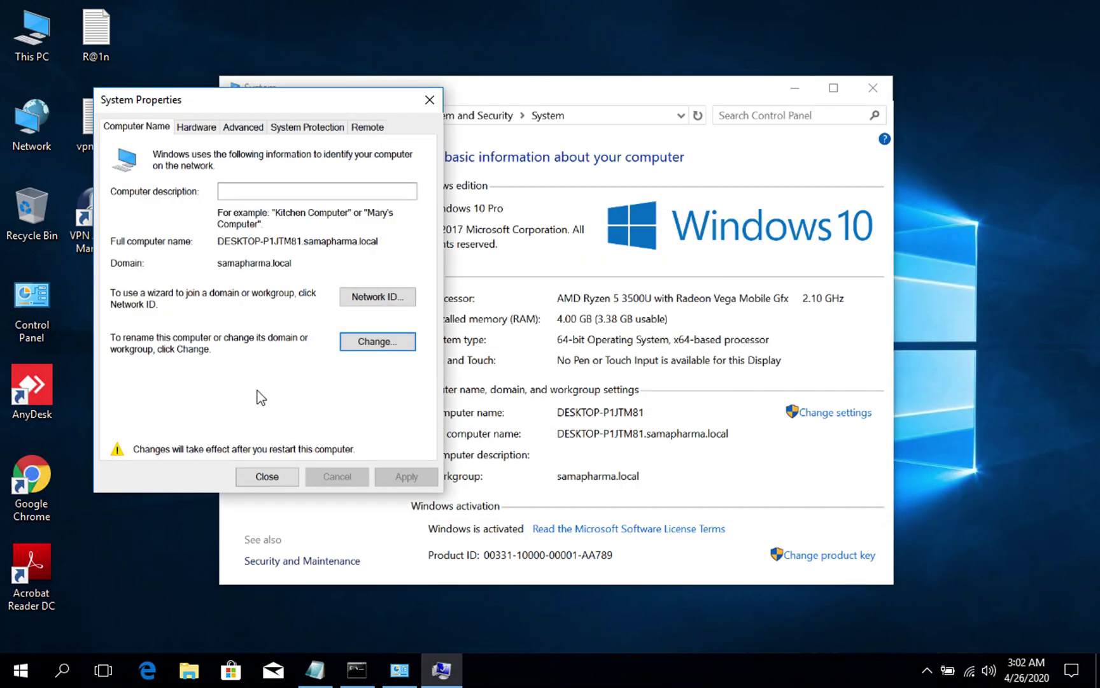
left_click(279, 479)
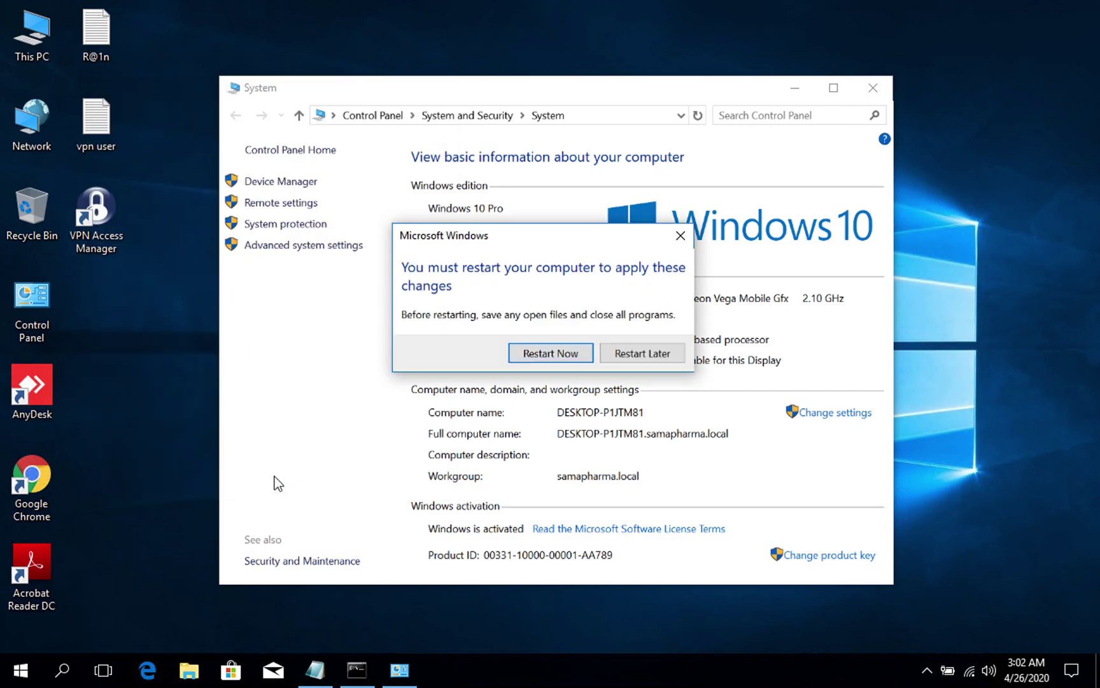
left_click(618, 357)
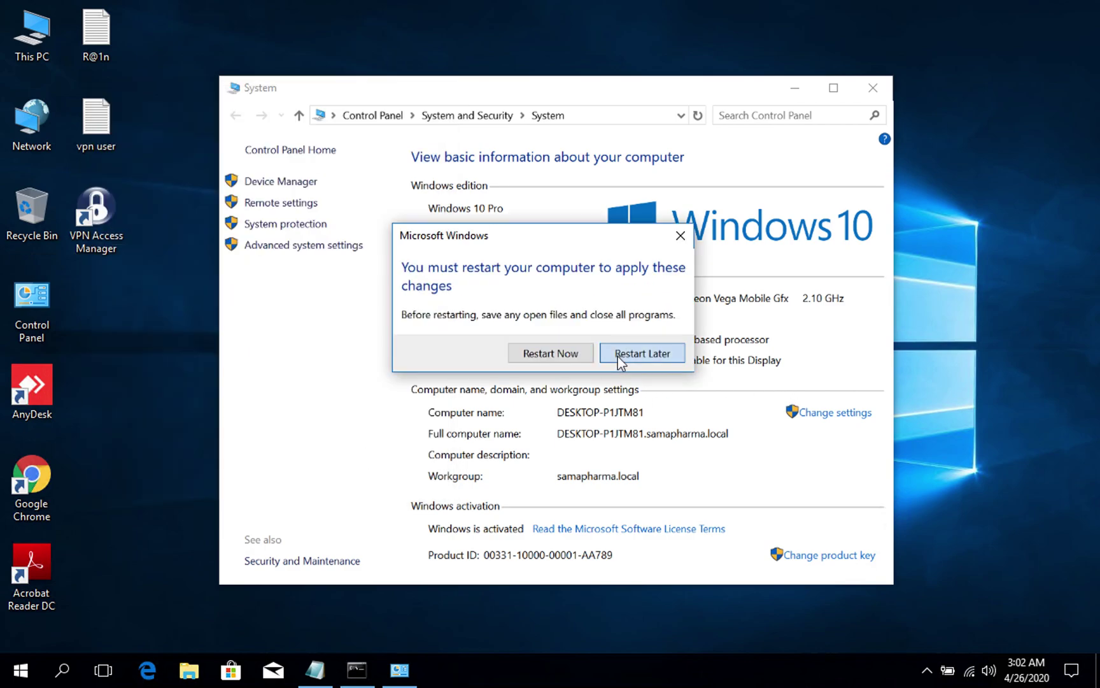
left_click(876, 89)
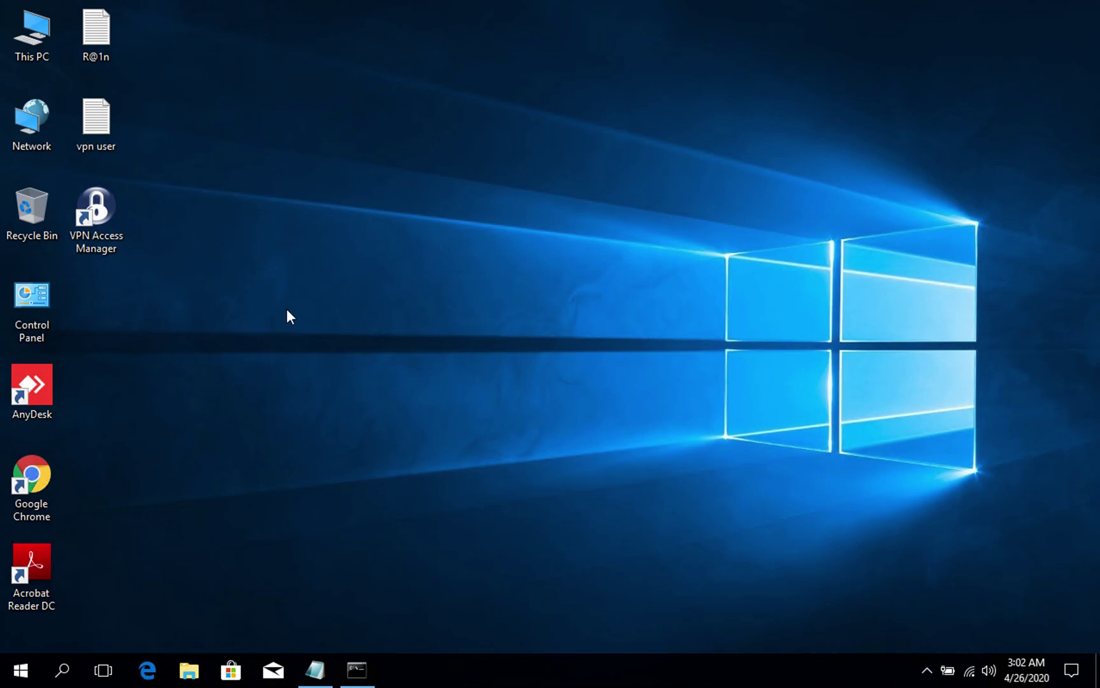
Launch Remote Desktop Connection with the mstsc command from Run.
right_click(24, 669)
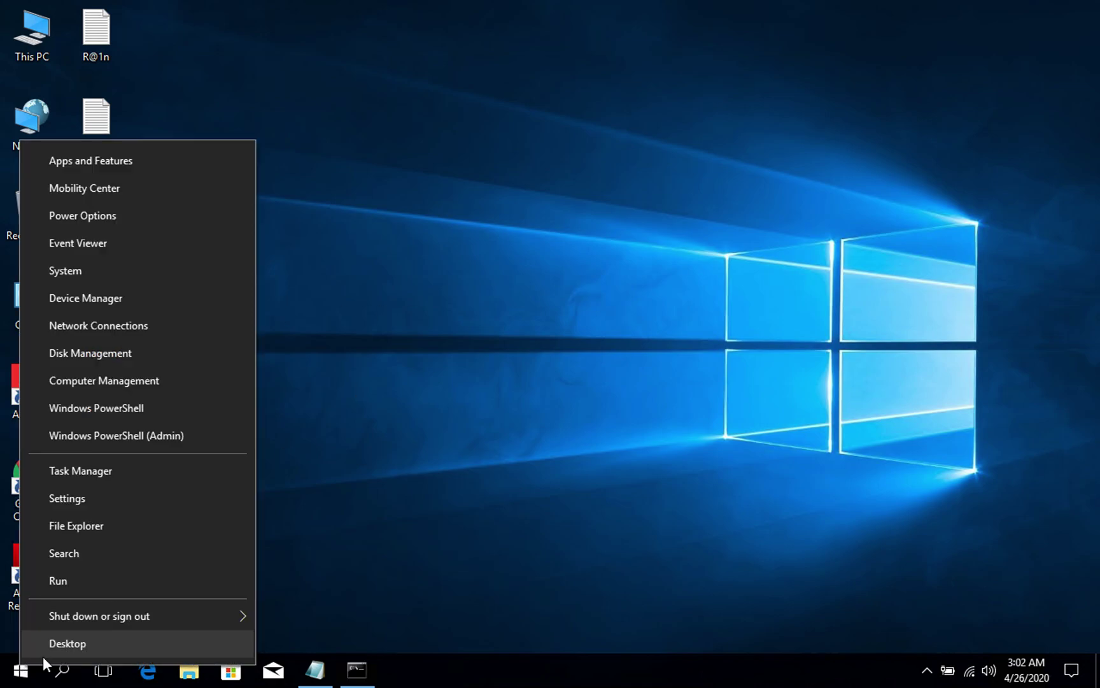
left_click(418, 516)
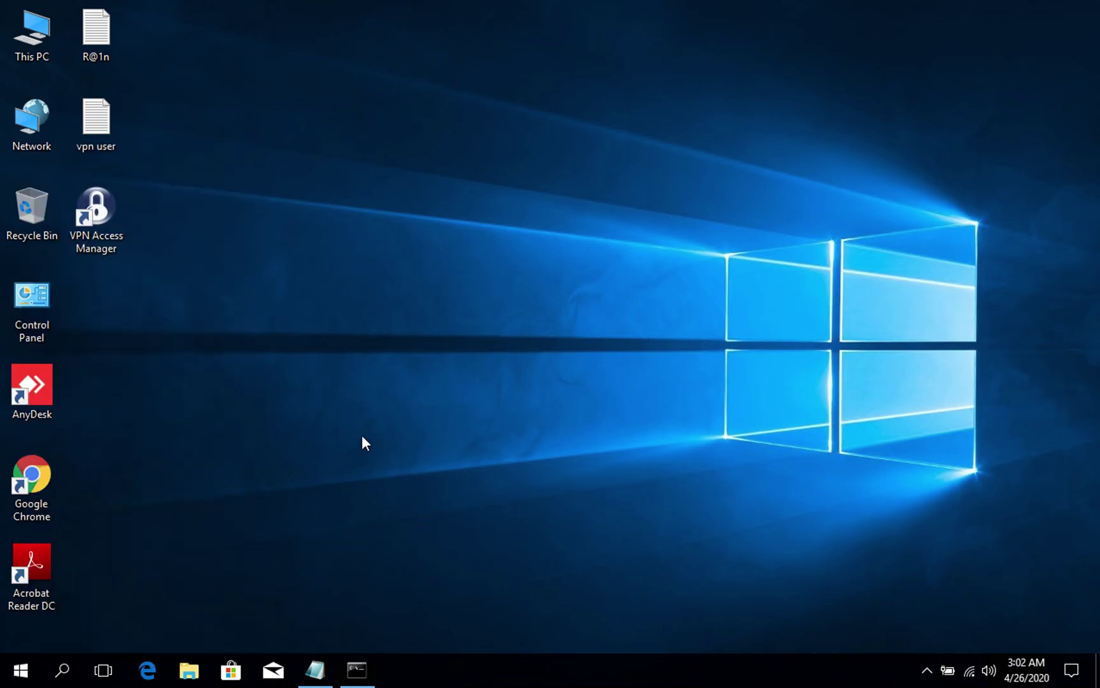
key("super+r")
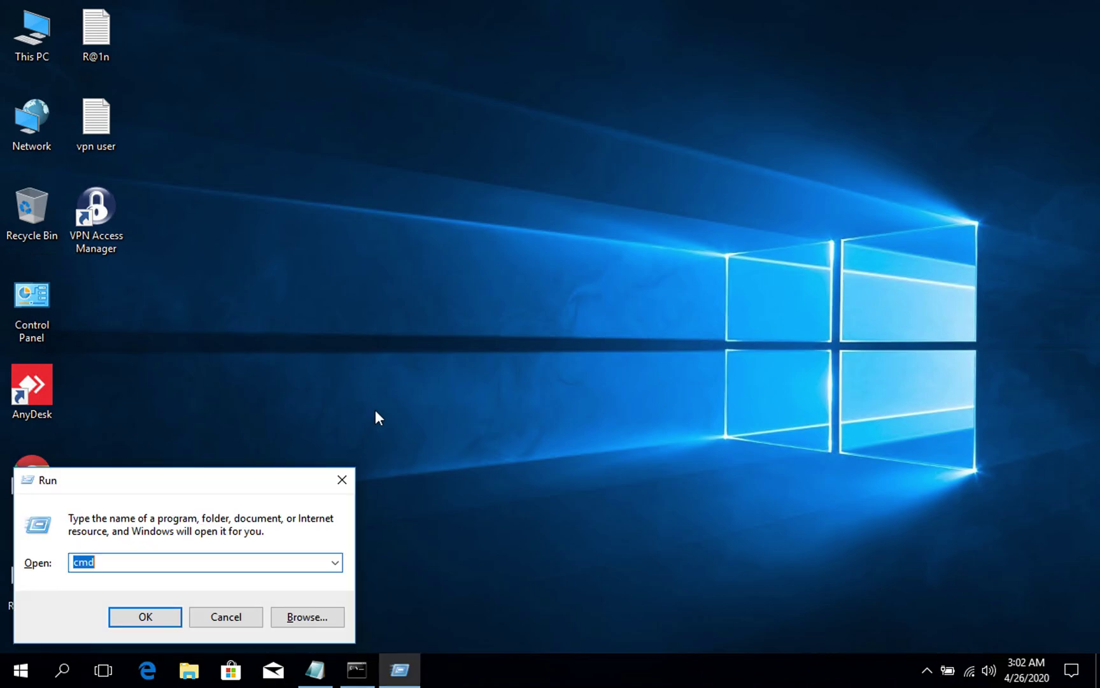
type("mstsc")
key("Return")
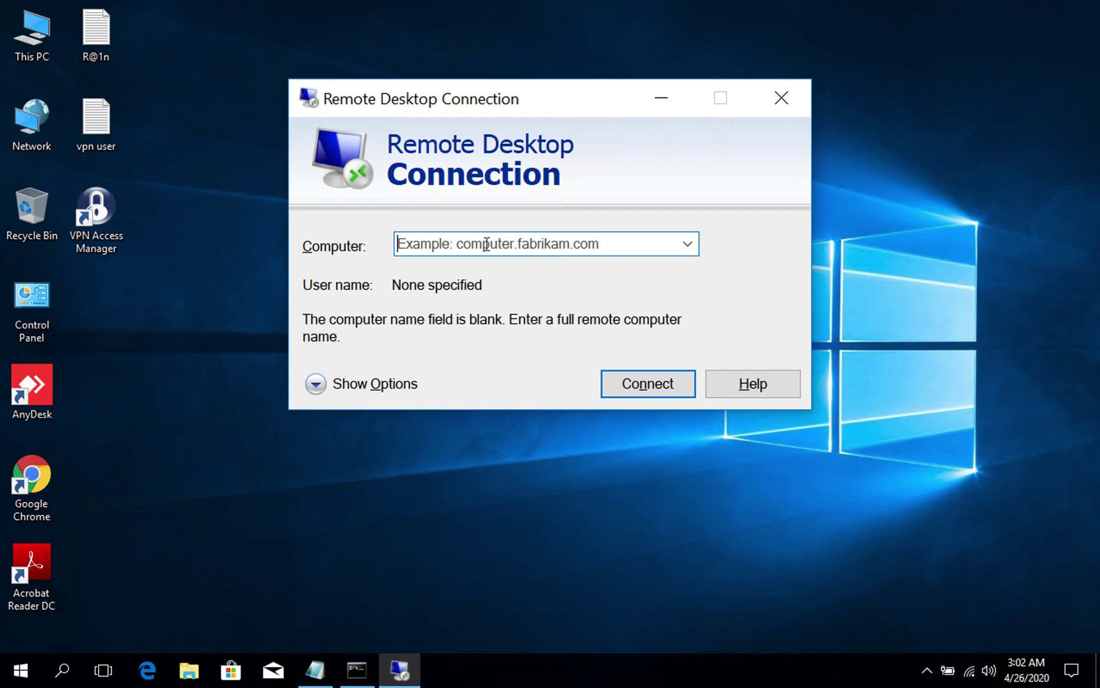
Connect to DC-Server, signing in as Administrator with its password.
type("DC")
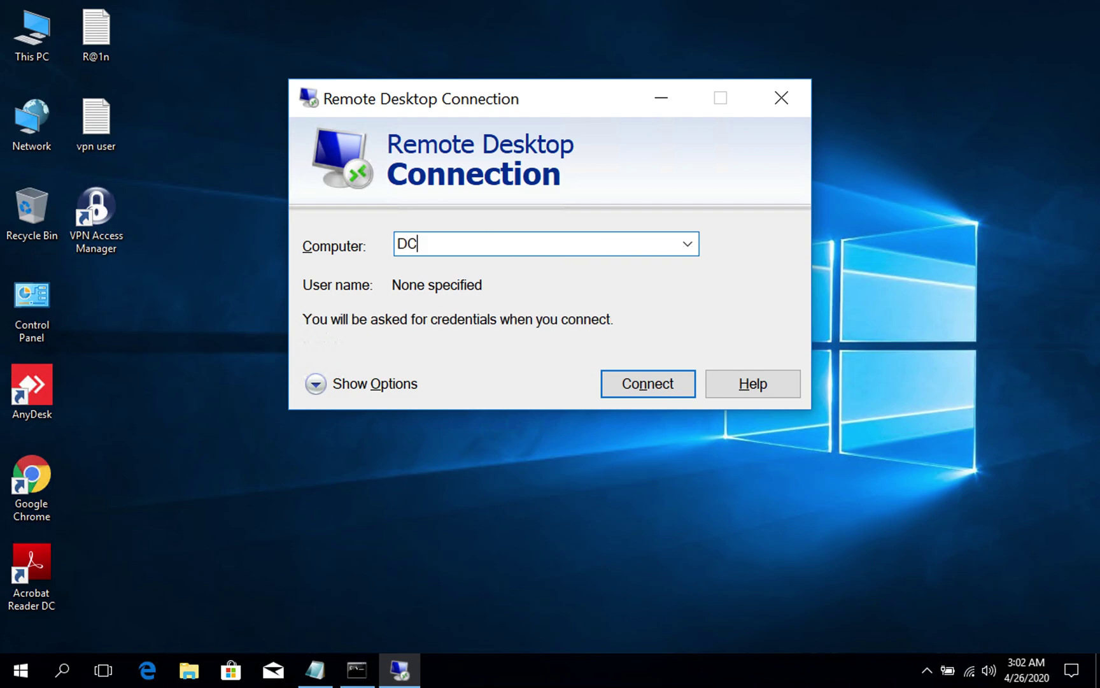
type("-Server")
key("Return")
type("Administrator")
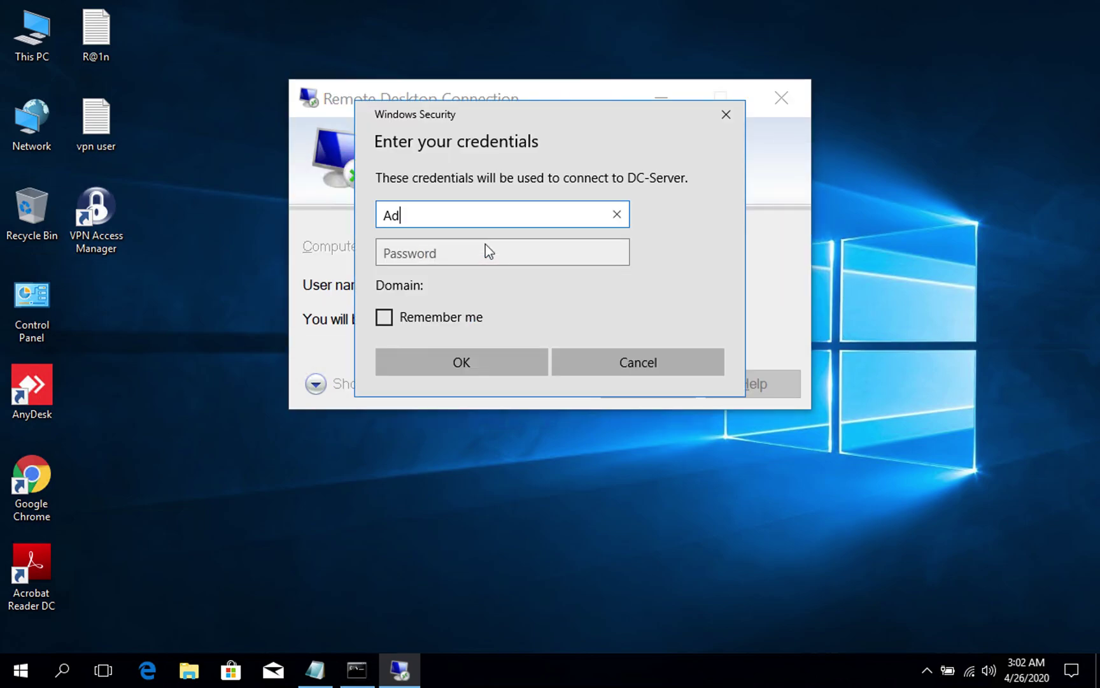
key("Tab")
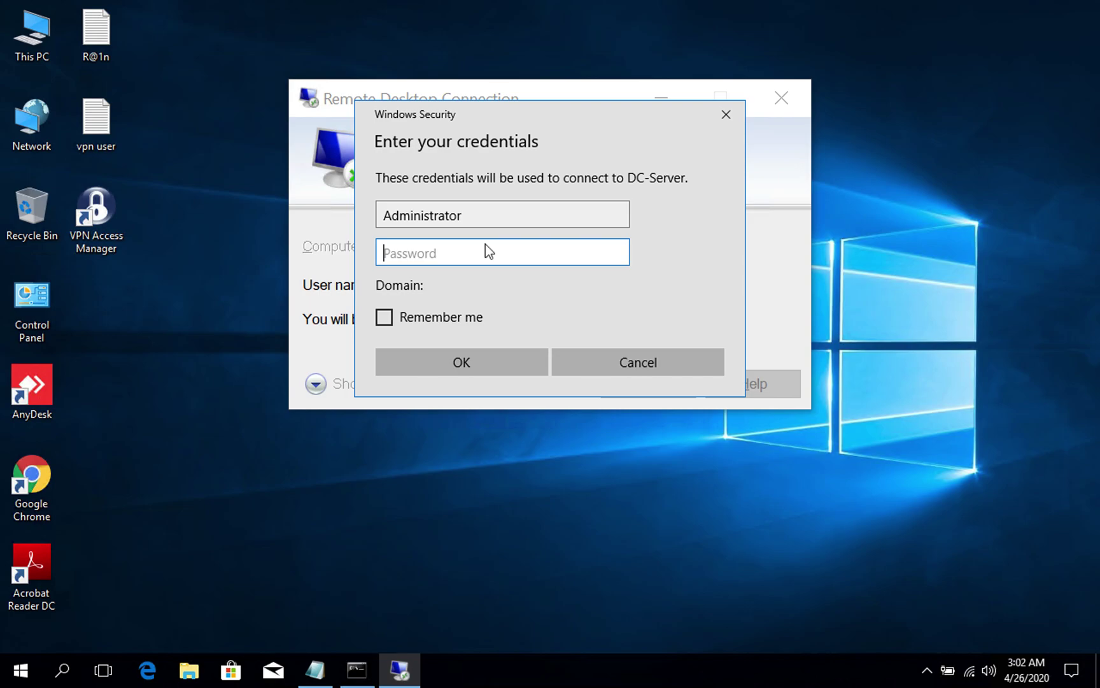
type("••••••••")
key("Return")
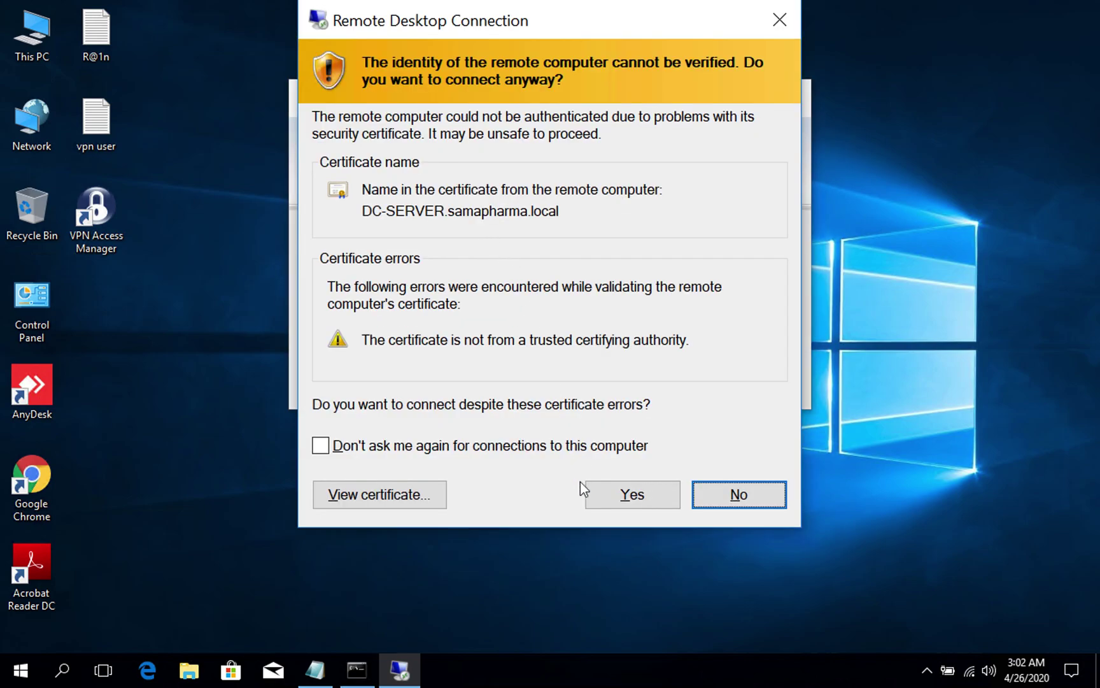
Permanently trust DC-Server's certificate, connect, then switch back to the Mac desktop.
left_click(547, 448)
left_click(656, 491)
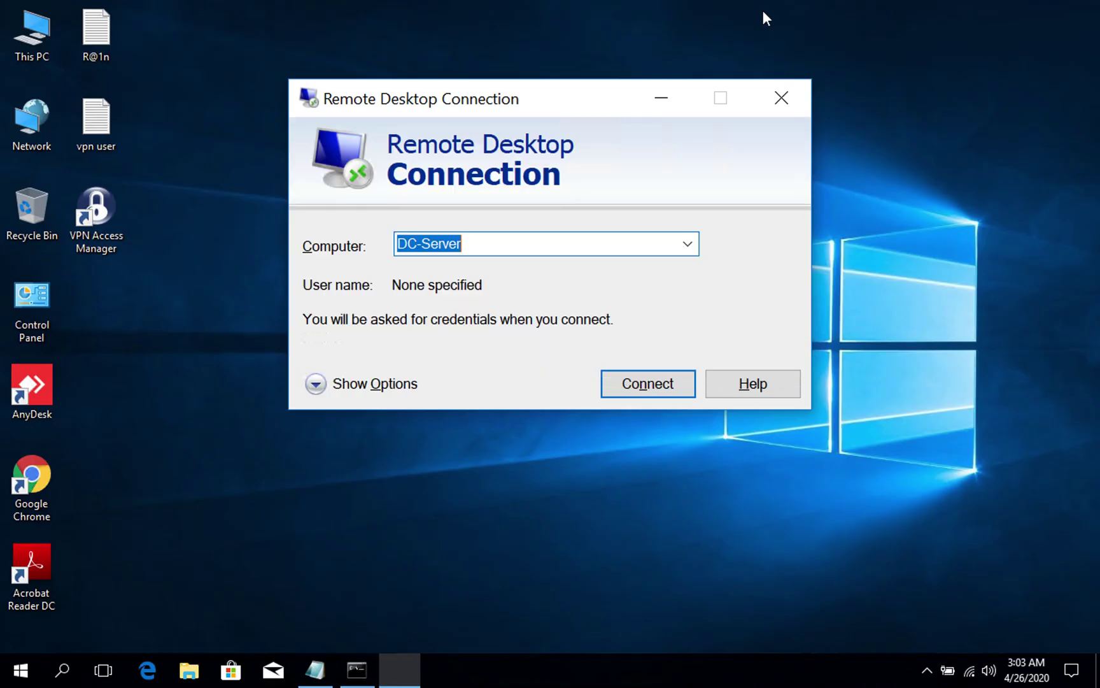
key("ctrl+Left")
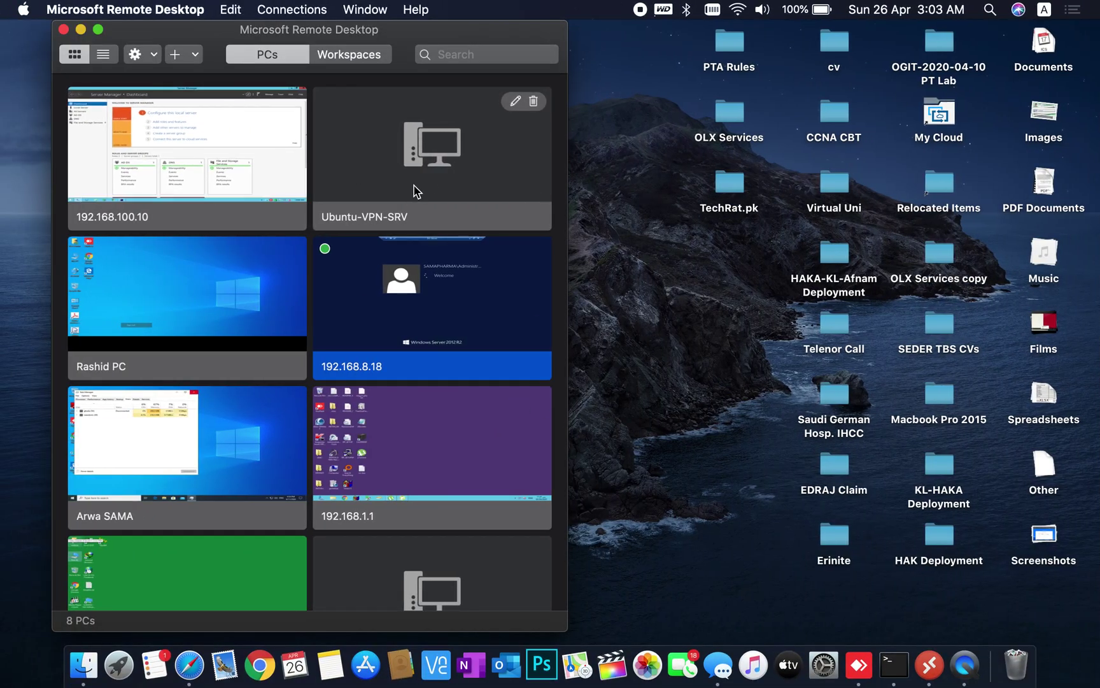
Close the Remote Desktop Connection dialog on the Windows PC and restart the PC from Start.
key("ctrl+Right")
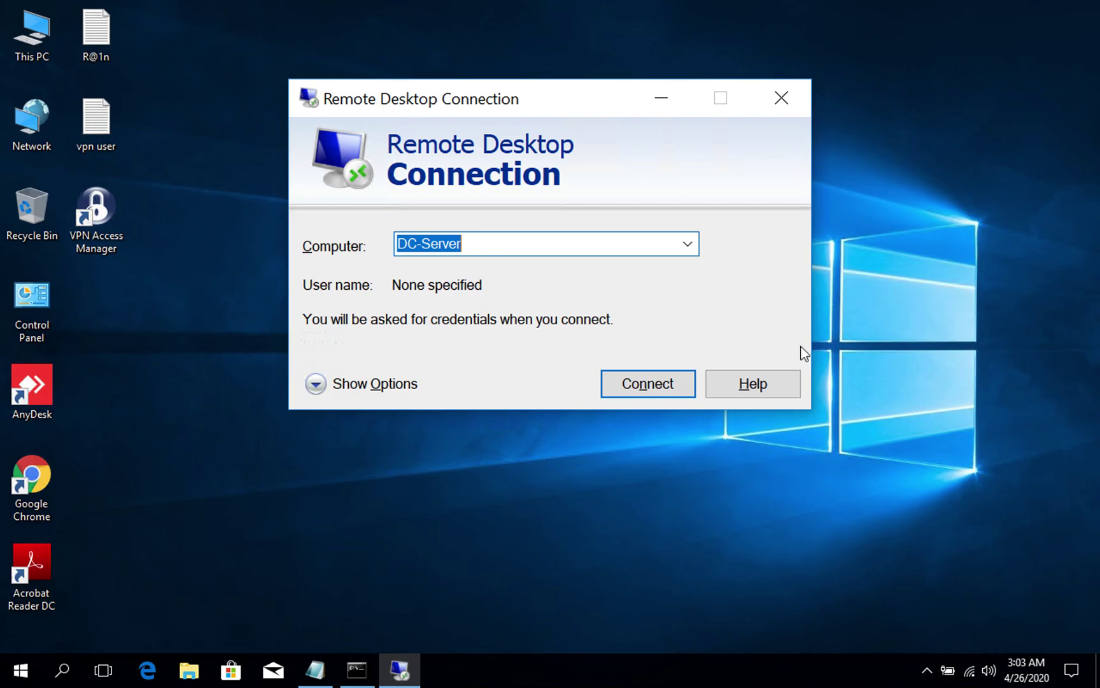
left_click(781, 104)
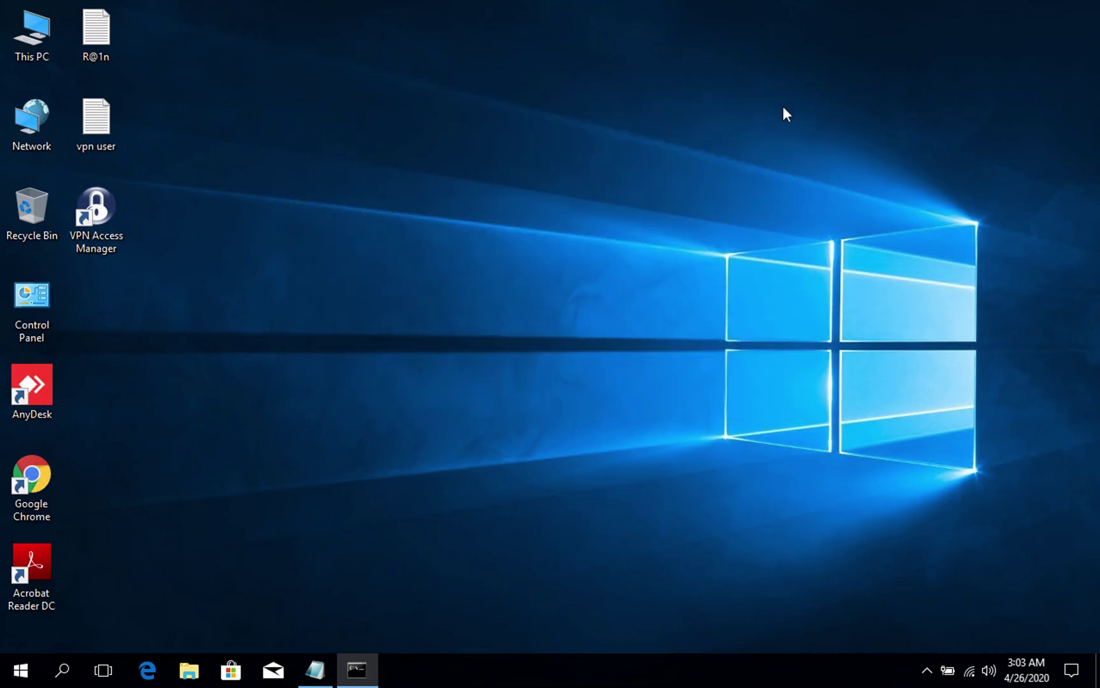
right_click(11, 672)
mouse_move(137, 619)
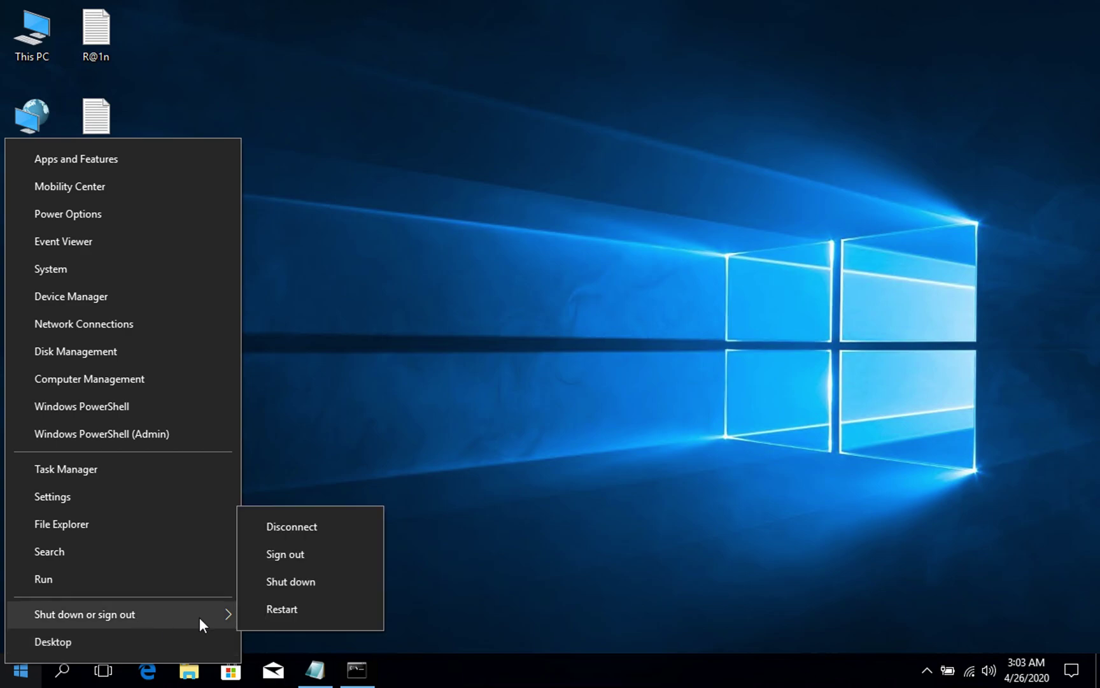
left_click(328, 610)
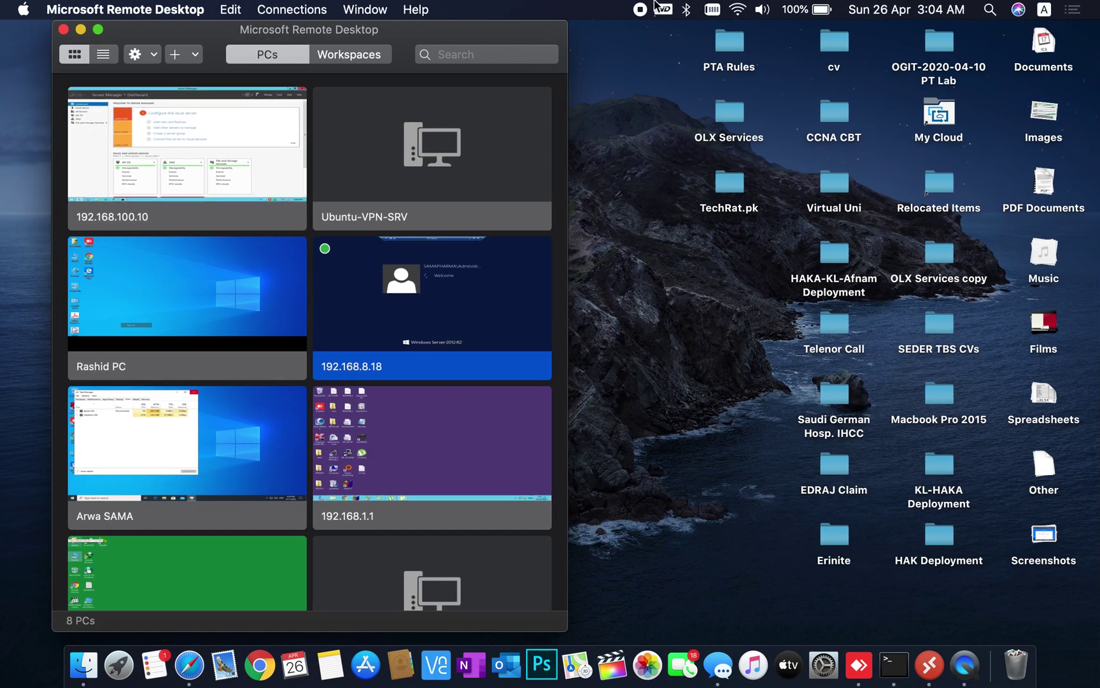
Connect VPN (L2TP), then sign in to 192.168.100.10 as Administrator, accepting the certificate.
left_click(711, 10)
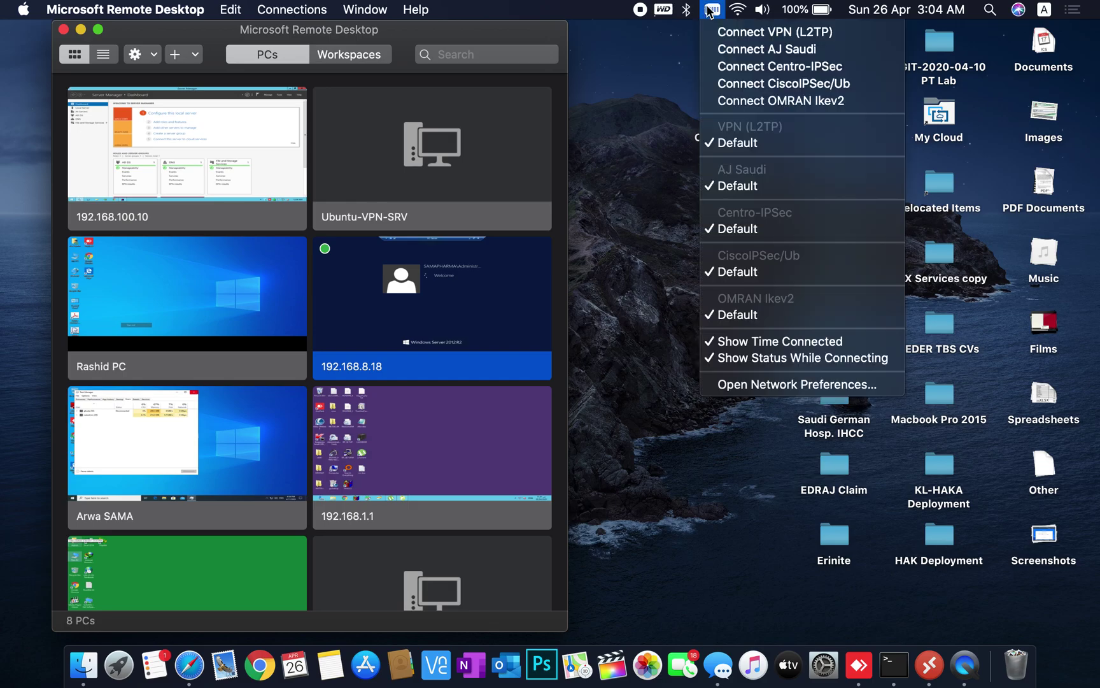
left_click(773, 32)
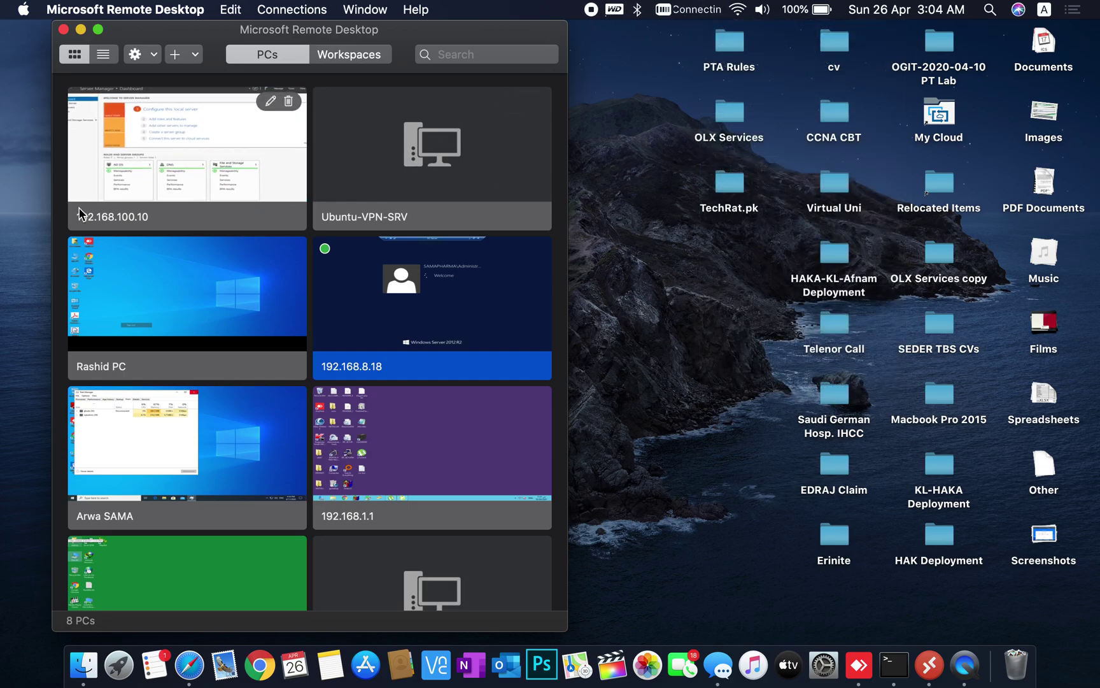
double_click(172, 168)
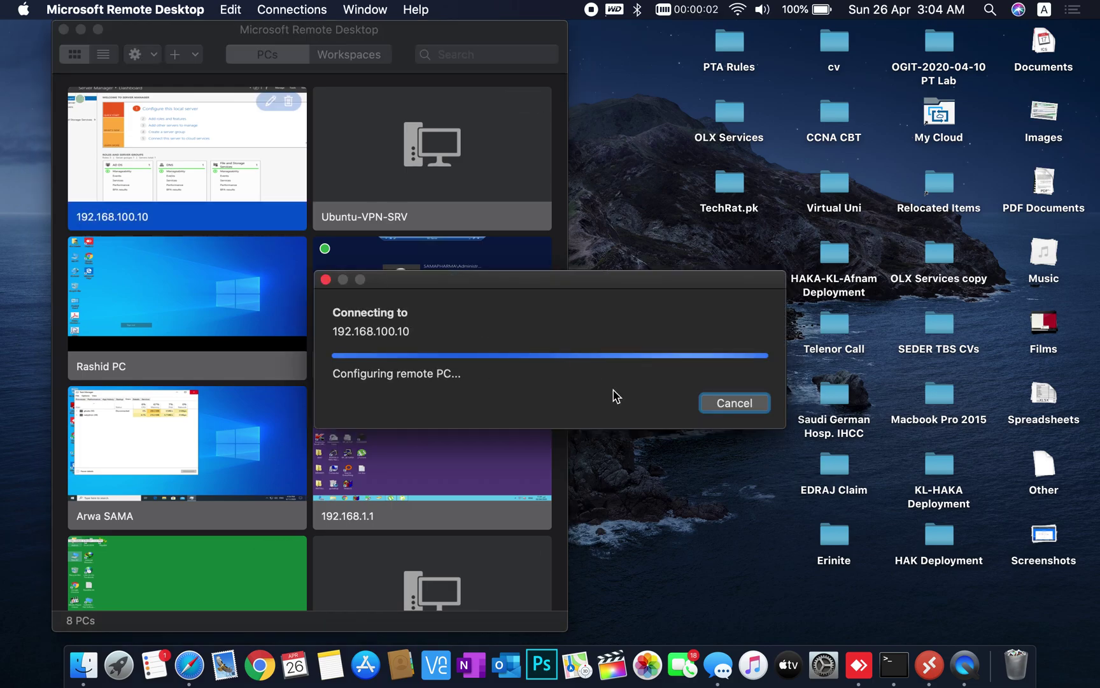
type("Administrator")
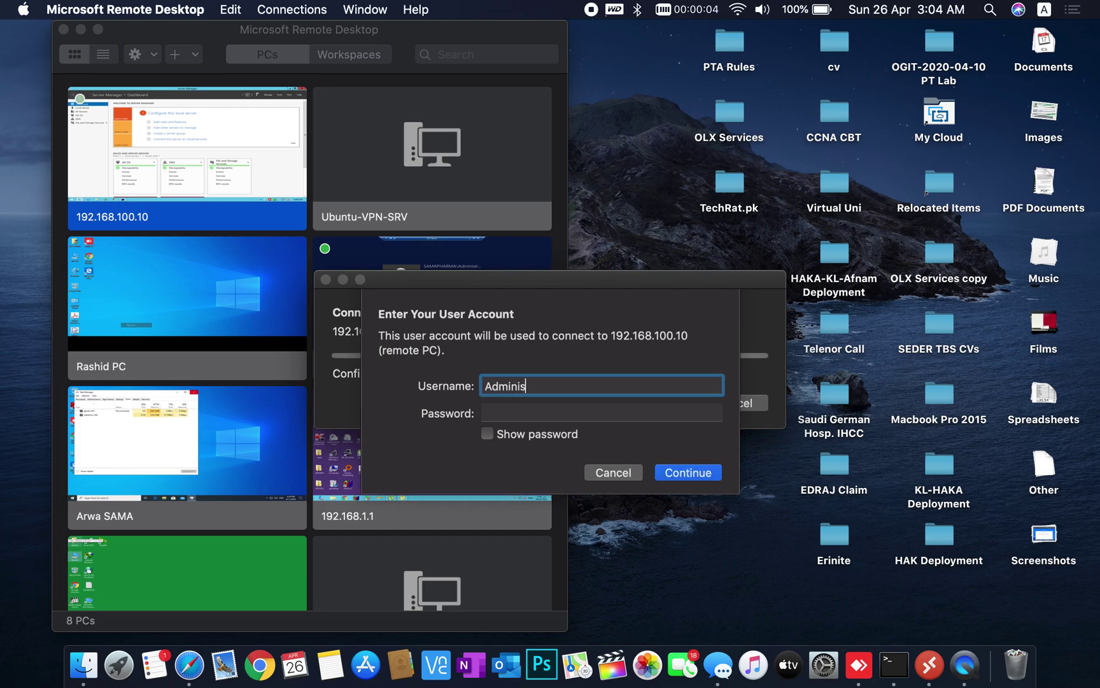
key("Tab")
type("a")
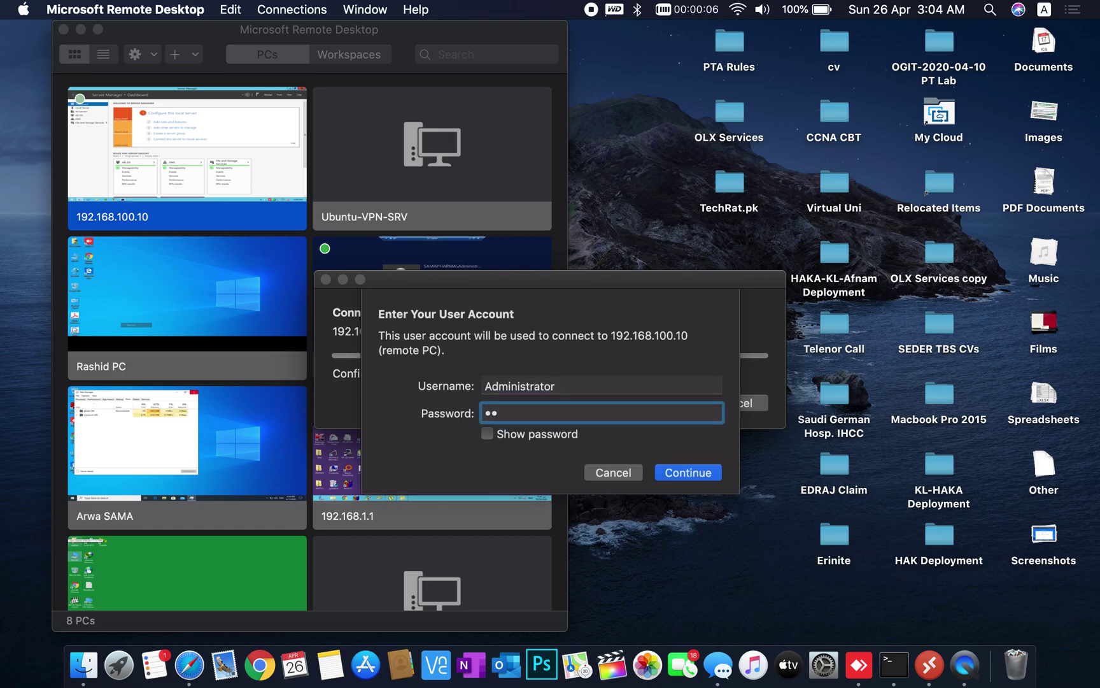
type("•••••••")
key("Return")
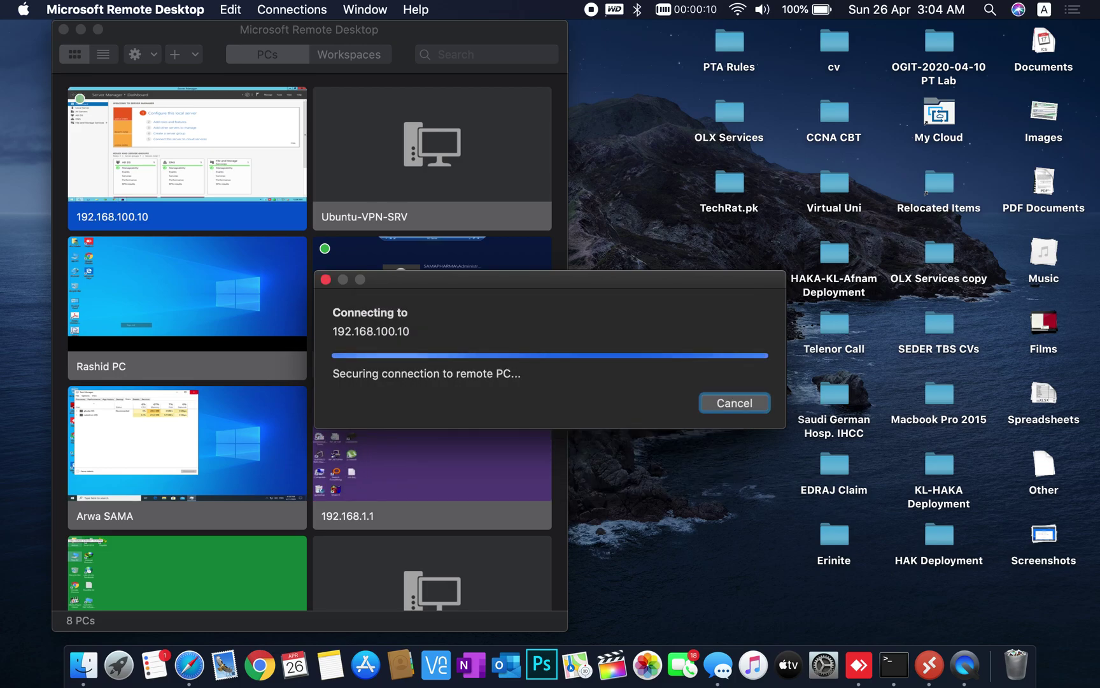
key("Return")
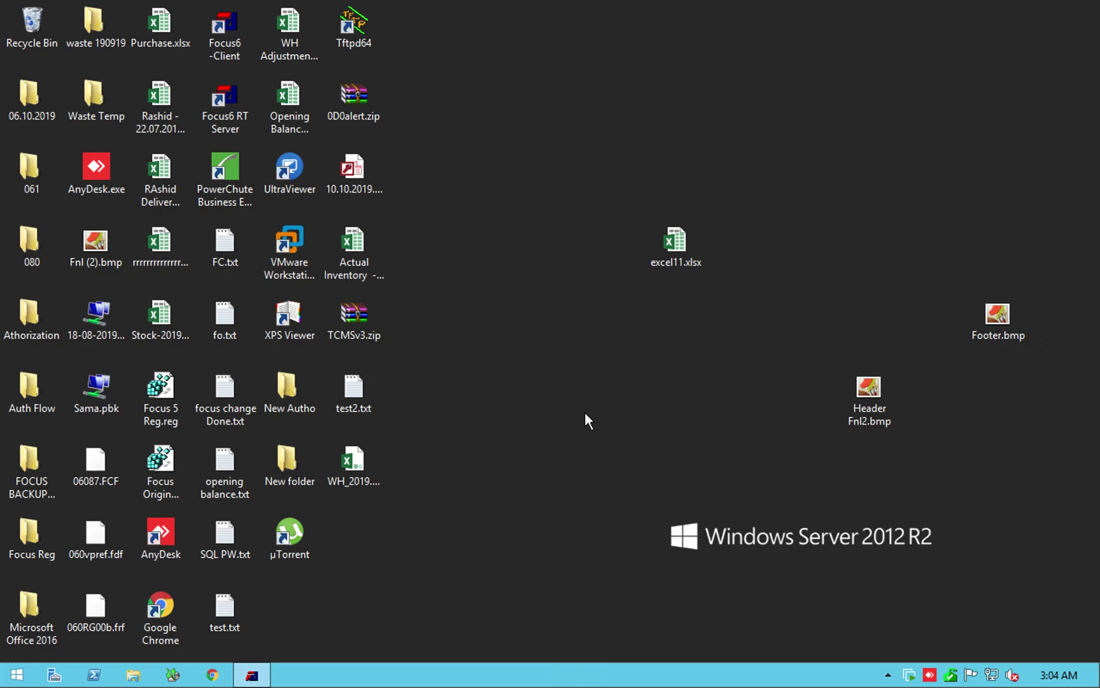
Refresh the server desktop and launch Active Directory Users and Computers from Server Manager Tools.
right_click(560, 340)
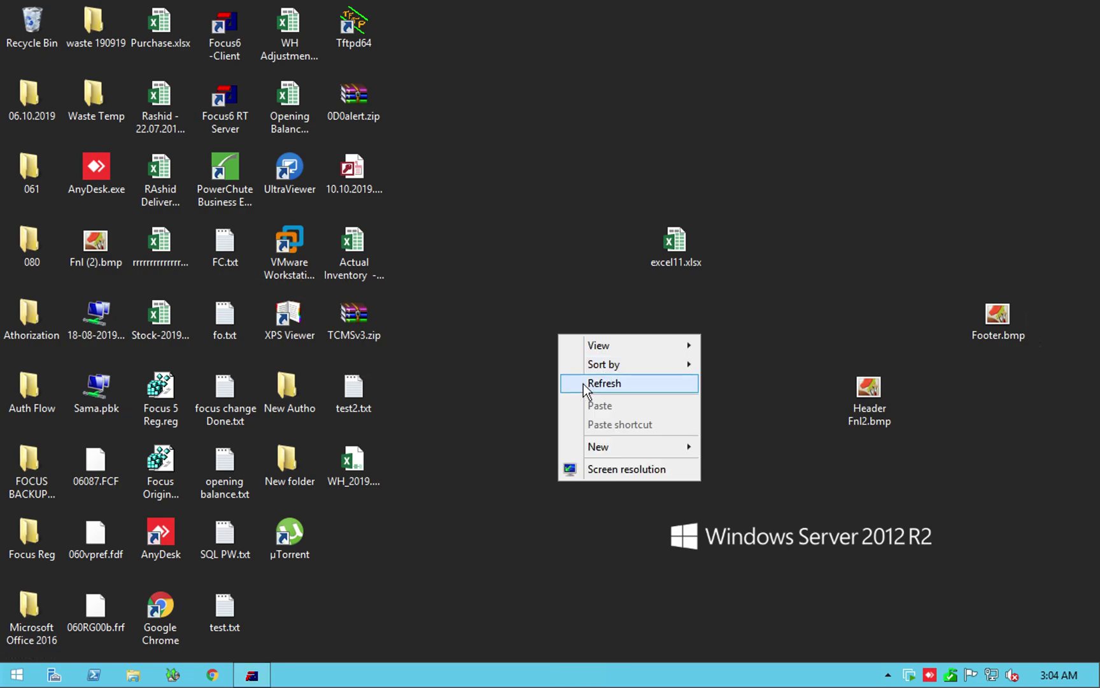
left_click(581, 384)
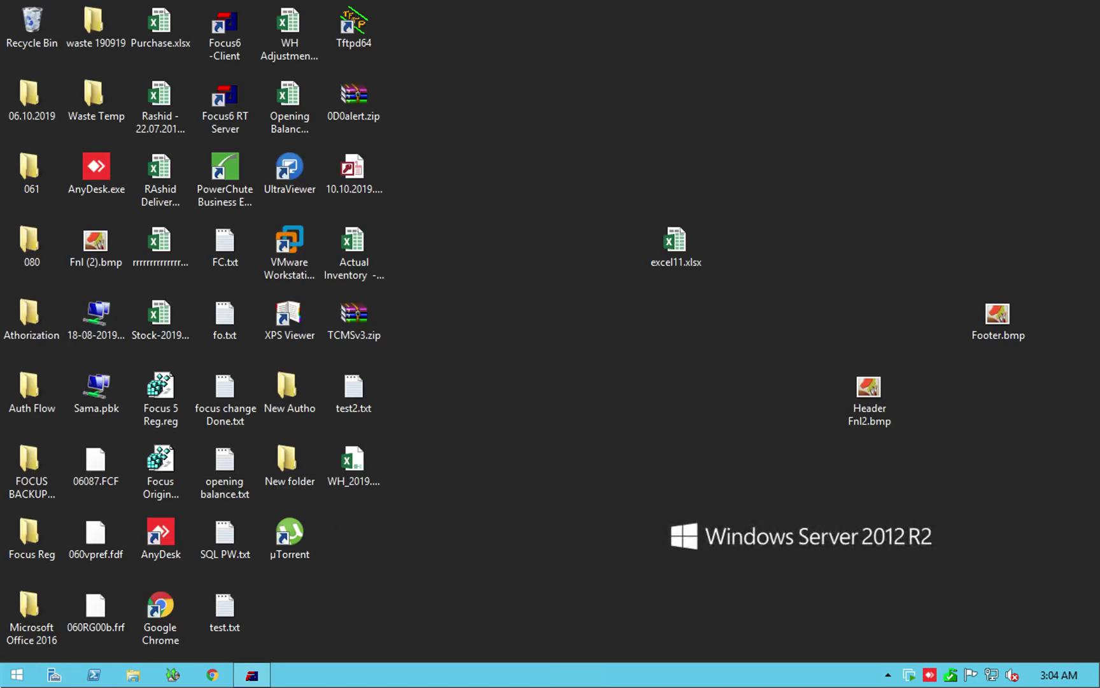
left_click(54, 675)
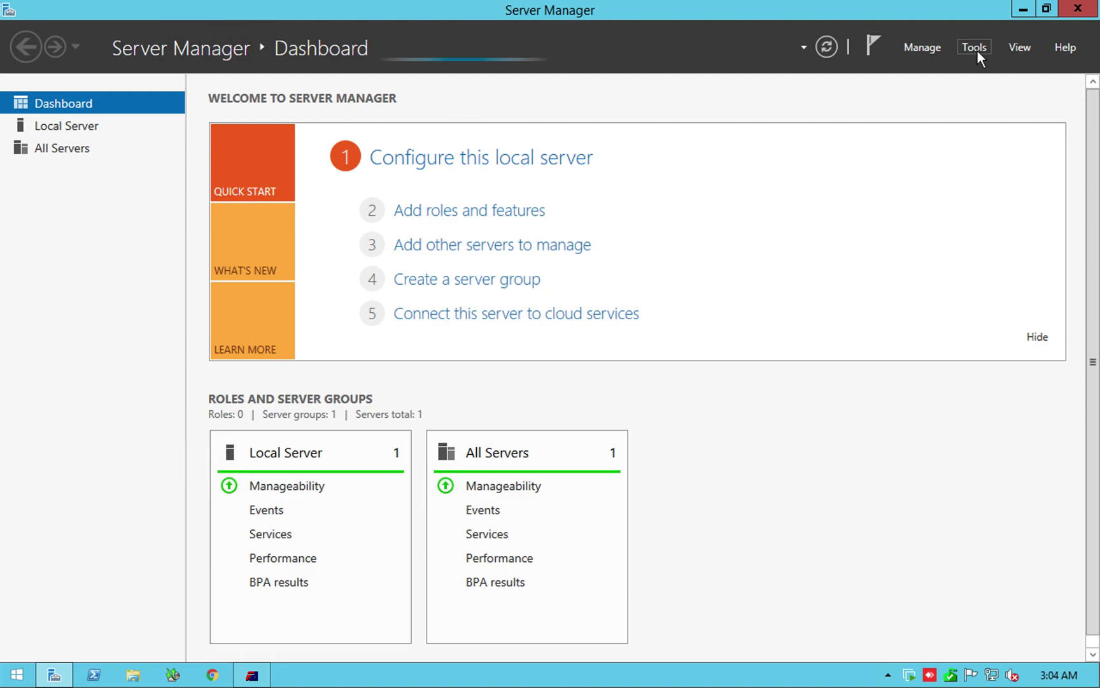
left_click(977, 51)
left_click(920, 147)
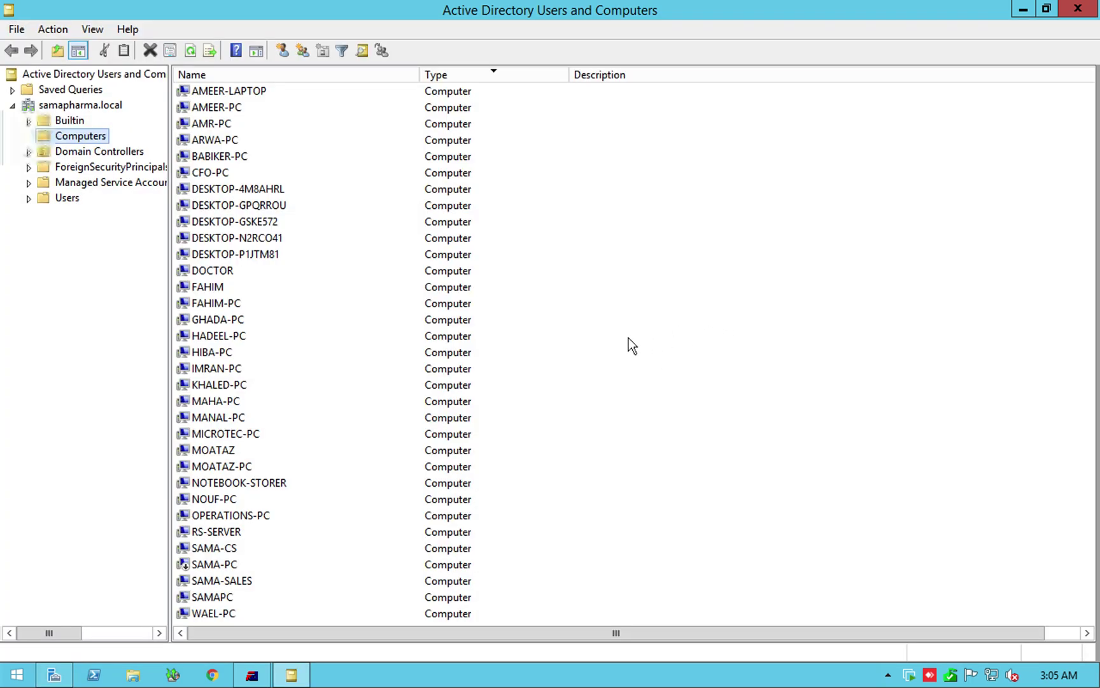
Start a New > User in the samapharma.local Users container.
left_click(74, 197)
right_click(71, 198)
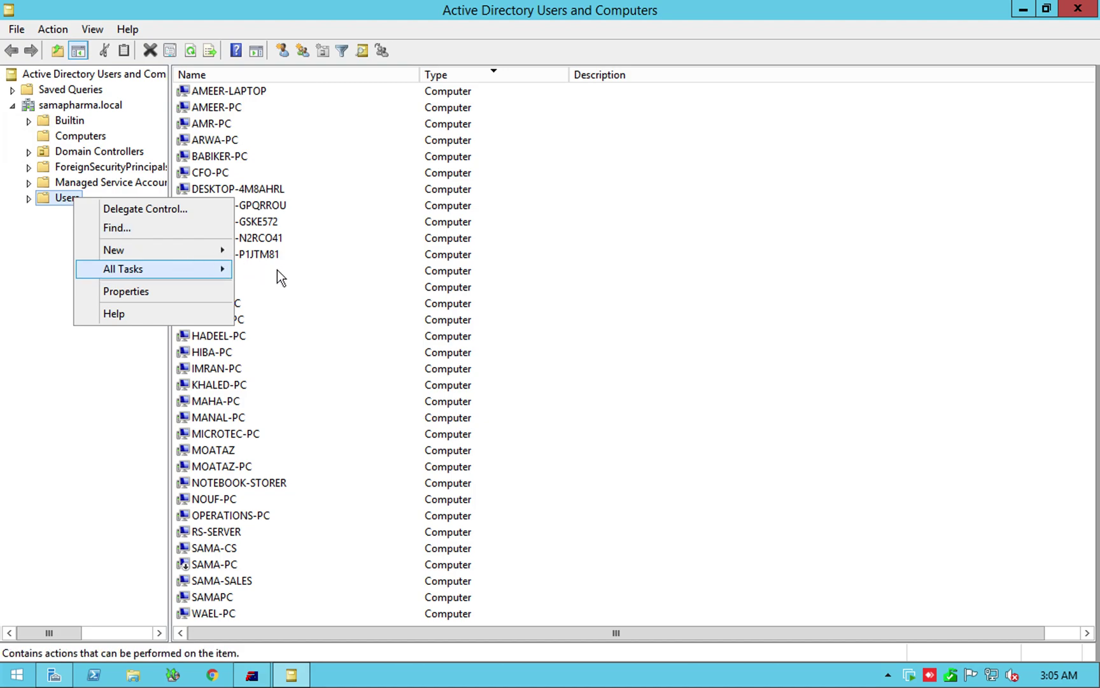
left_click(195, 249)
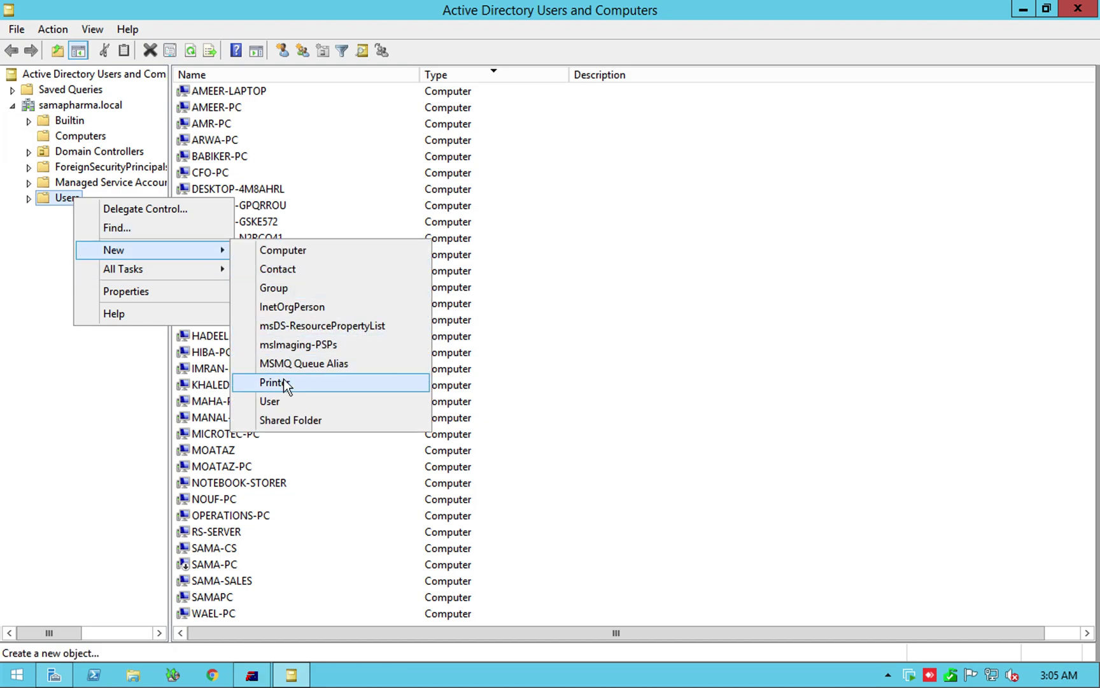
left_click(275, 401)
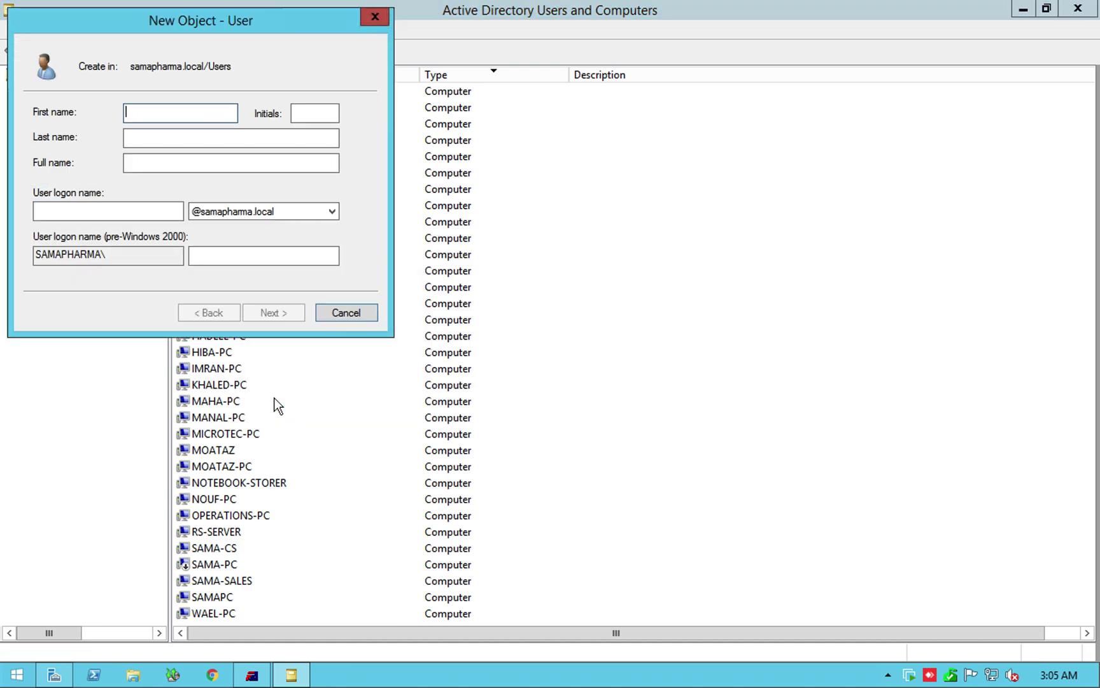
Enter the test user's first name, last name 'Test' and logon name, then continue.
type("RUh")
key("BackSpace")
key("BackSpace")
type("uh")
left_click(191, 138)
type("T")
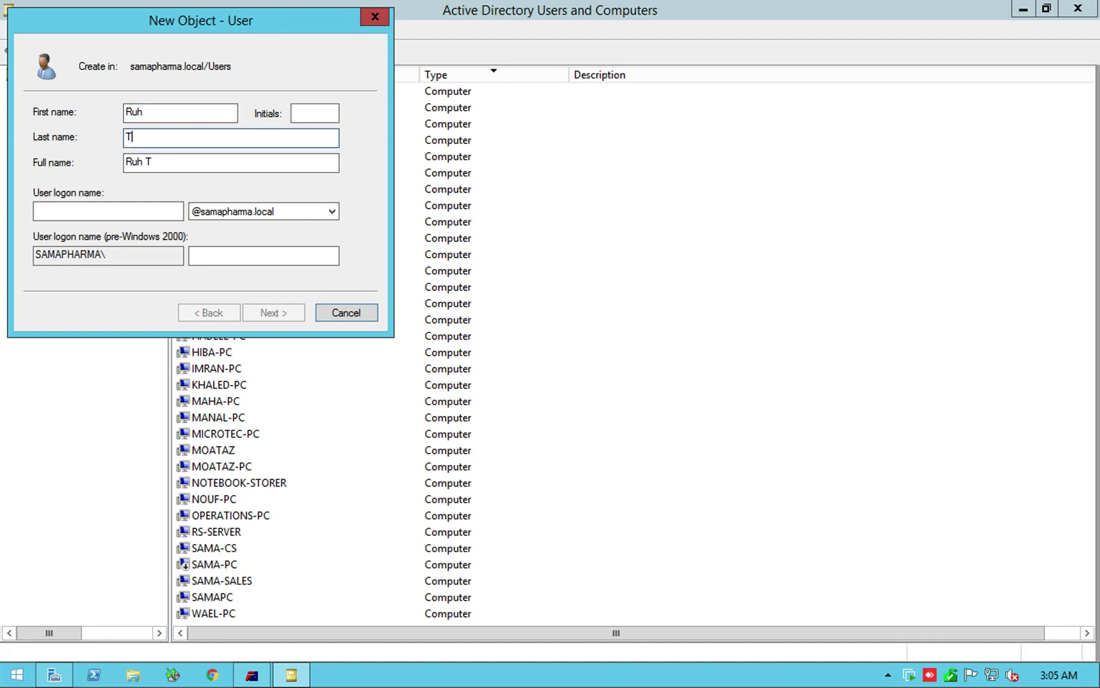
type("est")
left_click(109, 211)
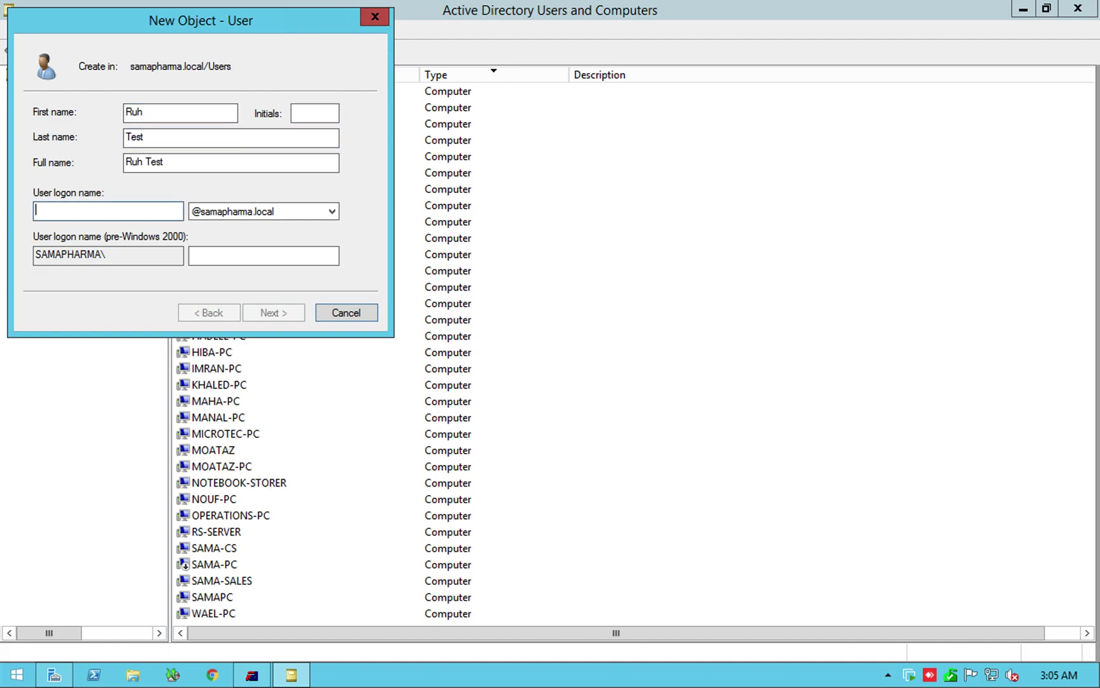
type("ru")
key("BackSpace")
key("BackSpace")
key("BackSpace")
type("RuhTest")
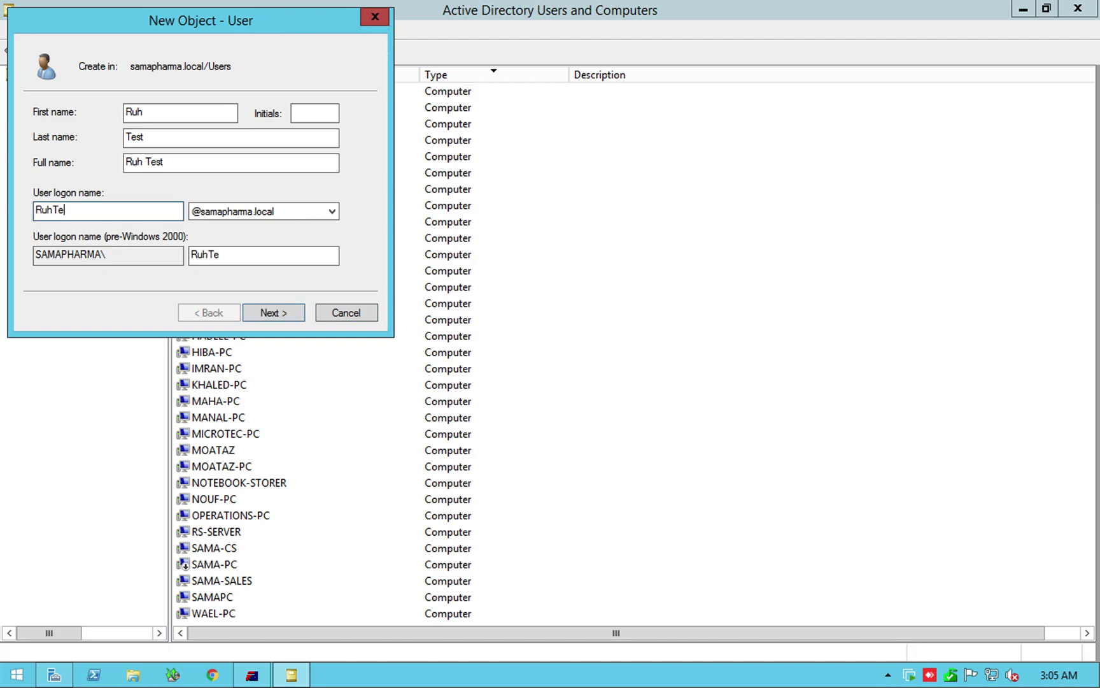
left_click(277, 315)
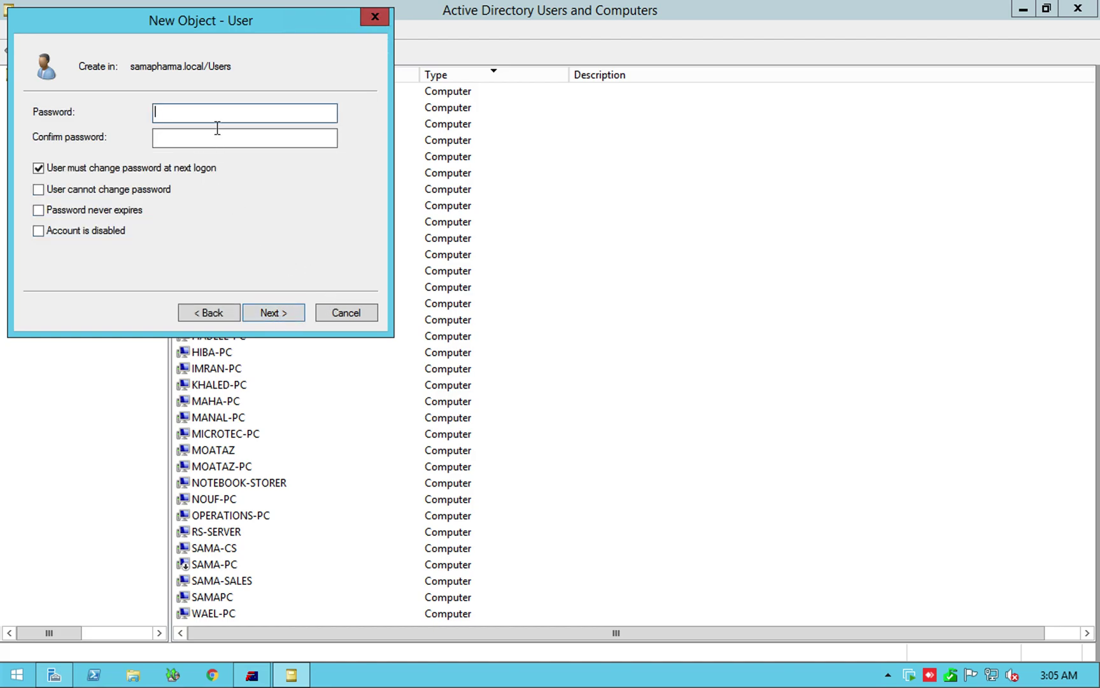
Set the password as unchangeable and never expiring, with no change at next logon, and finish.
type("********")
key("Tab")
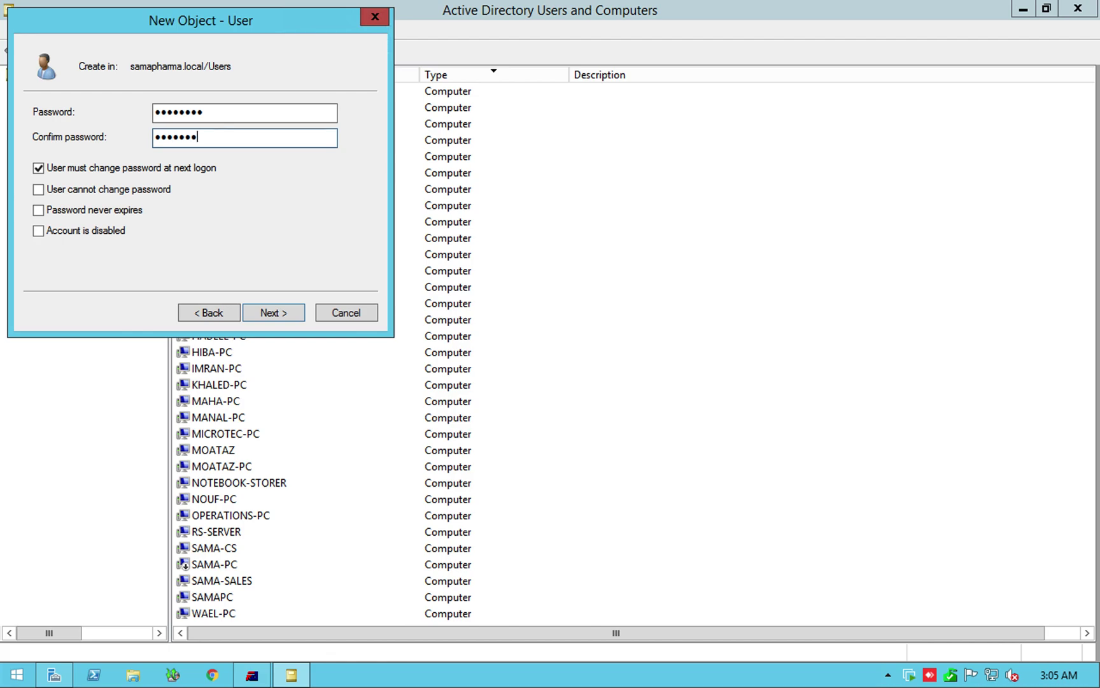
left_click(114, 169)
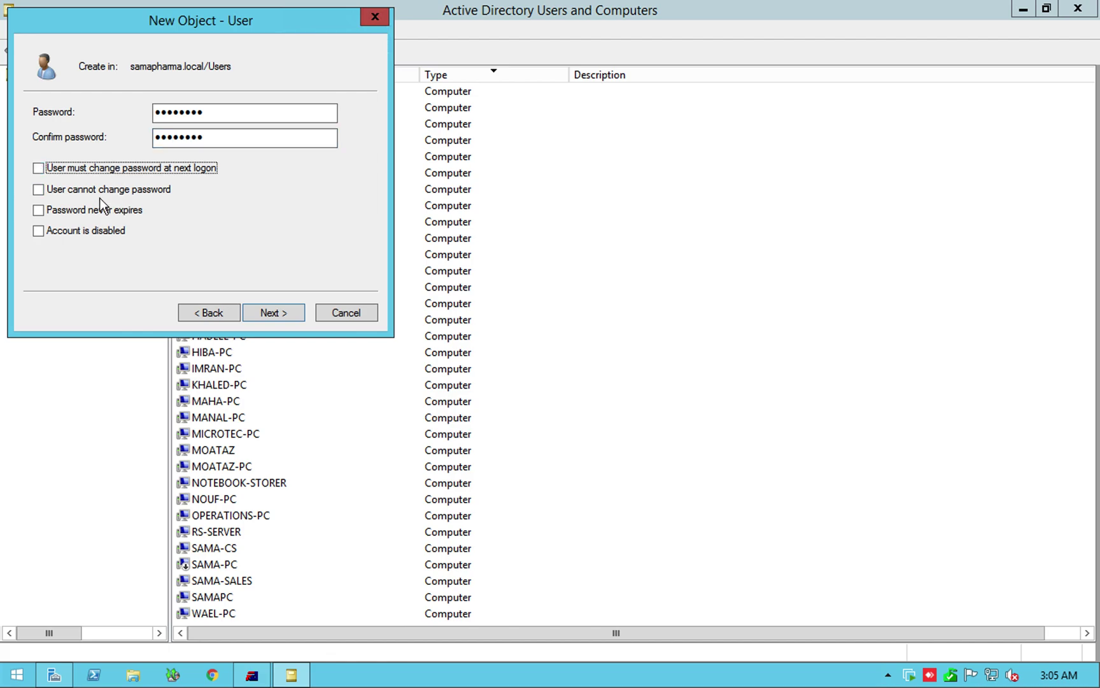
key("Tab")
key("space")
key("Tab")
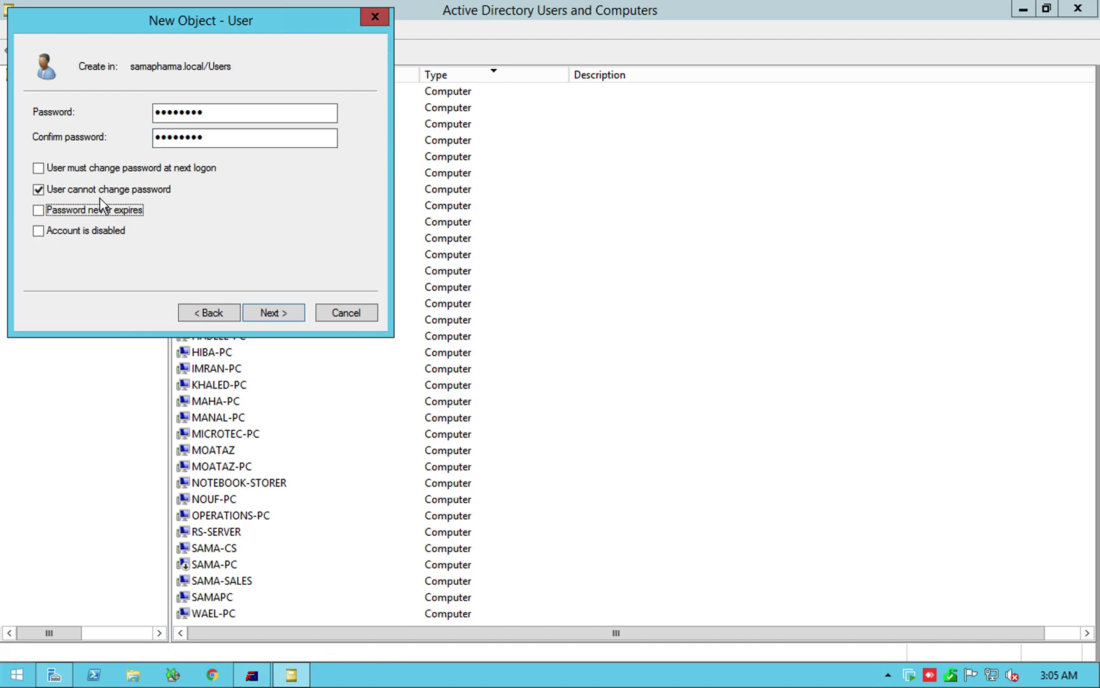
key("space")
key("Tab")
key("Tab")
key("Tab")
key("Tab")
key("Tab")
key("Tab")
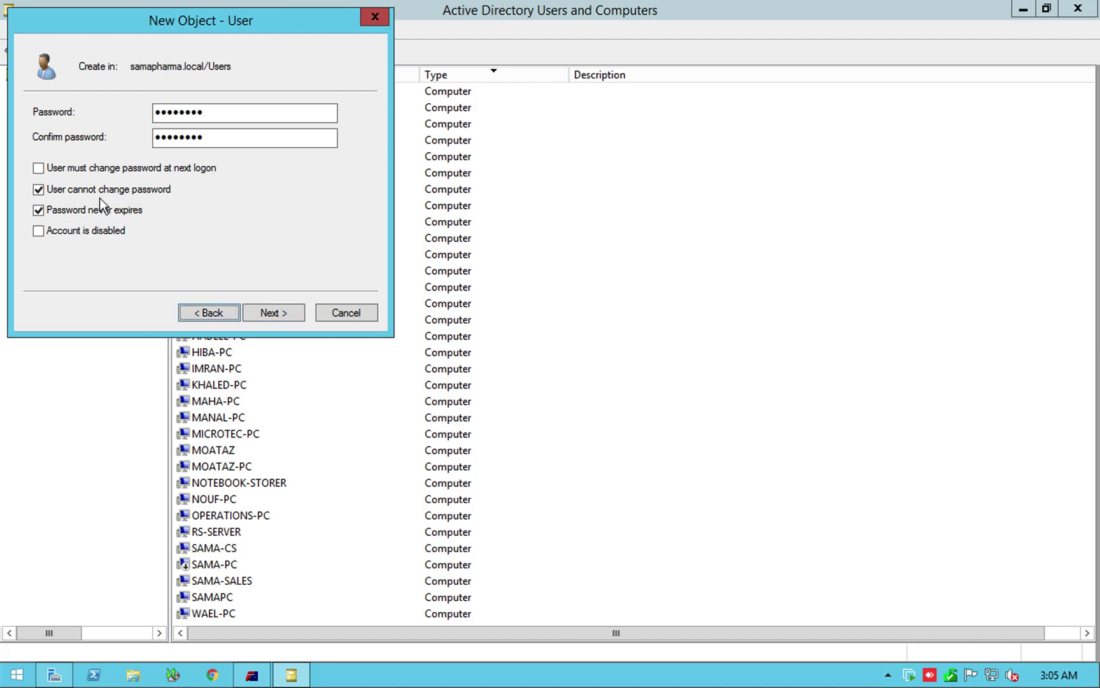
key("Tab")
key("Return")
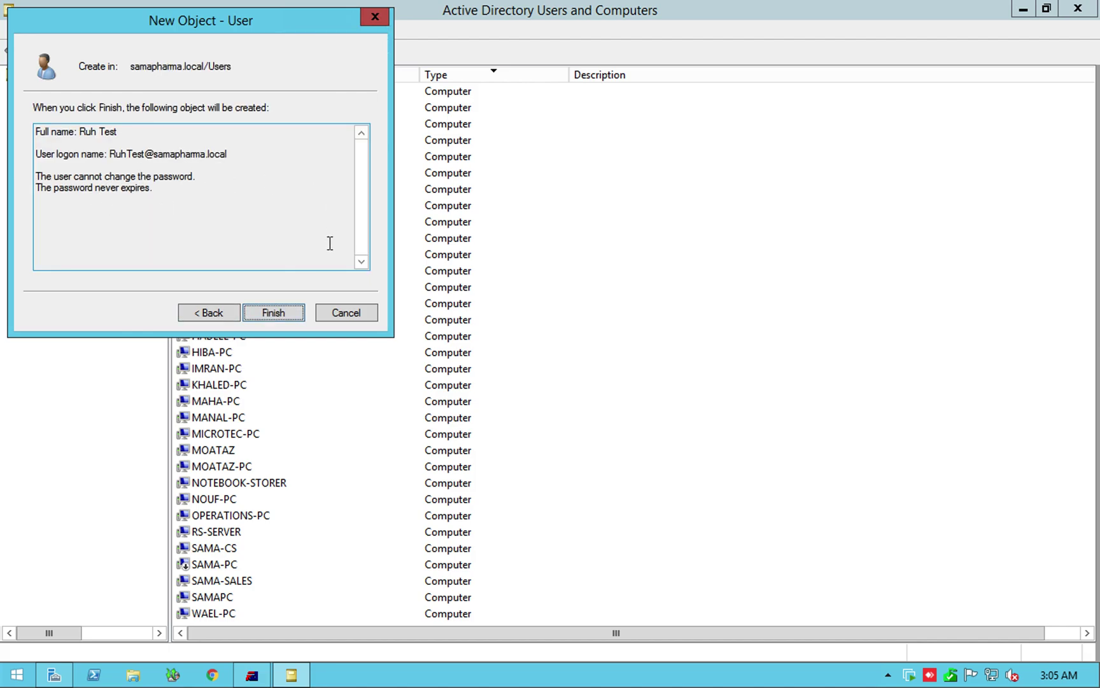
key("Return")
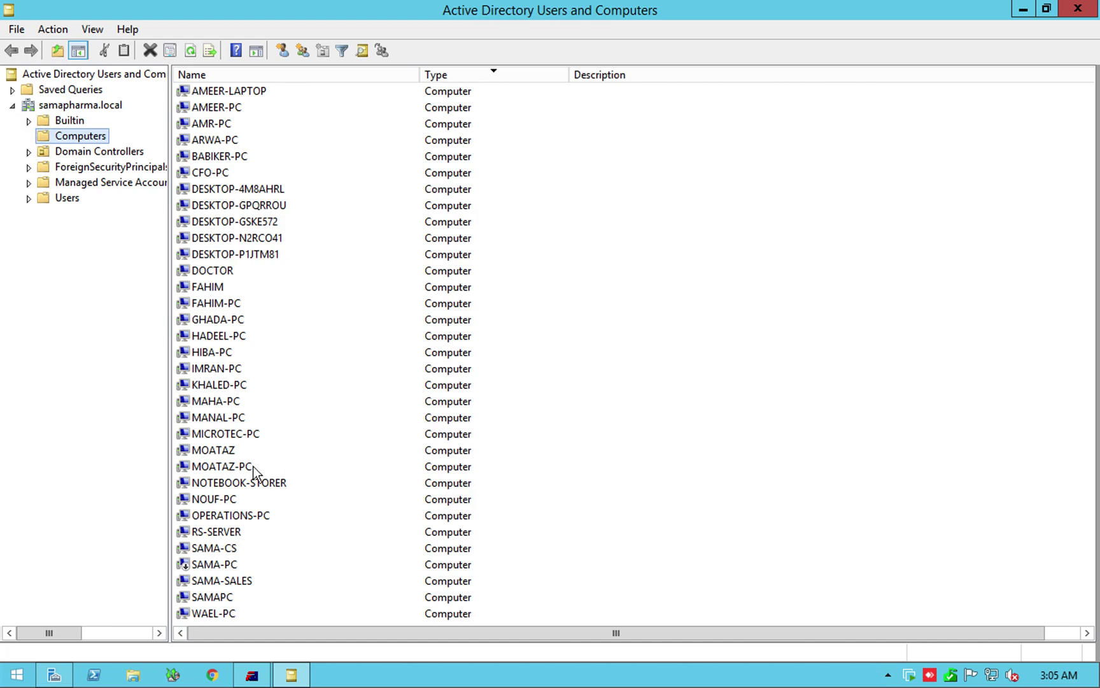
Open the test user's properties and set Dial-in network access to Allow.
left_click(72, 198)
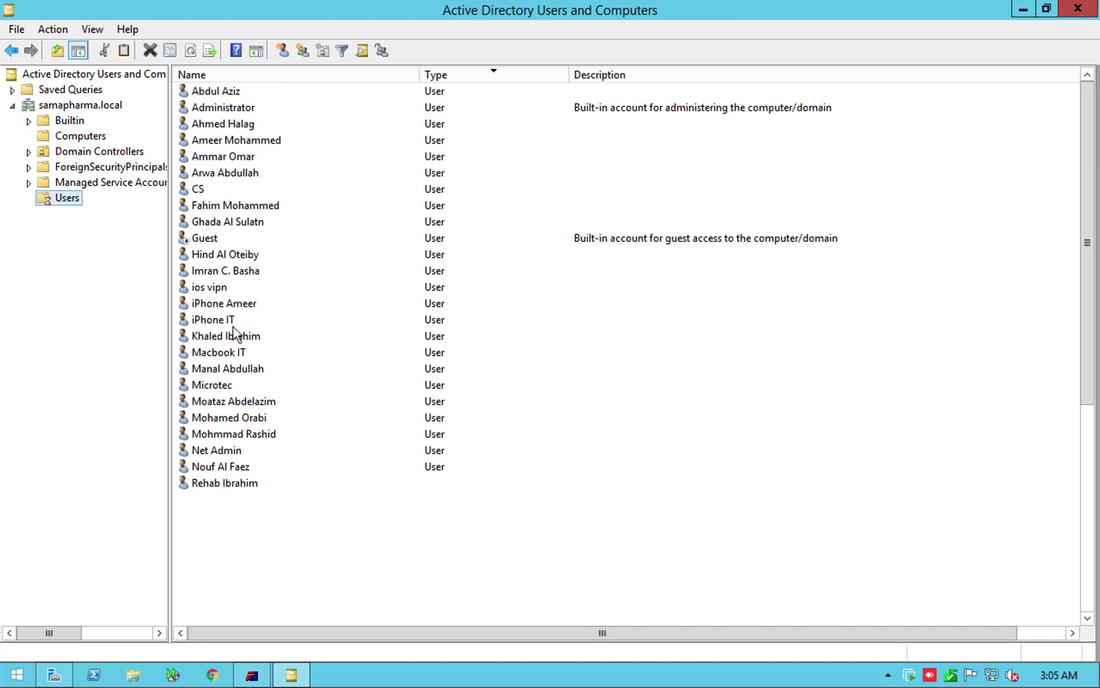
left_click(211, 272)
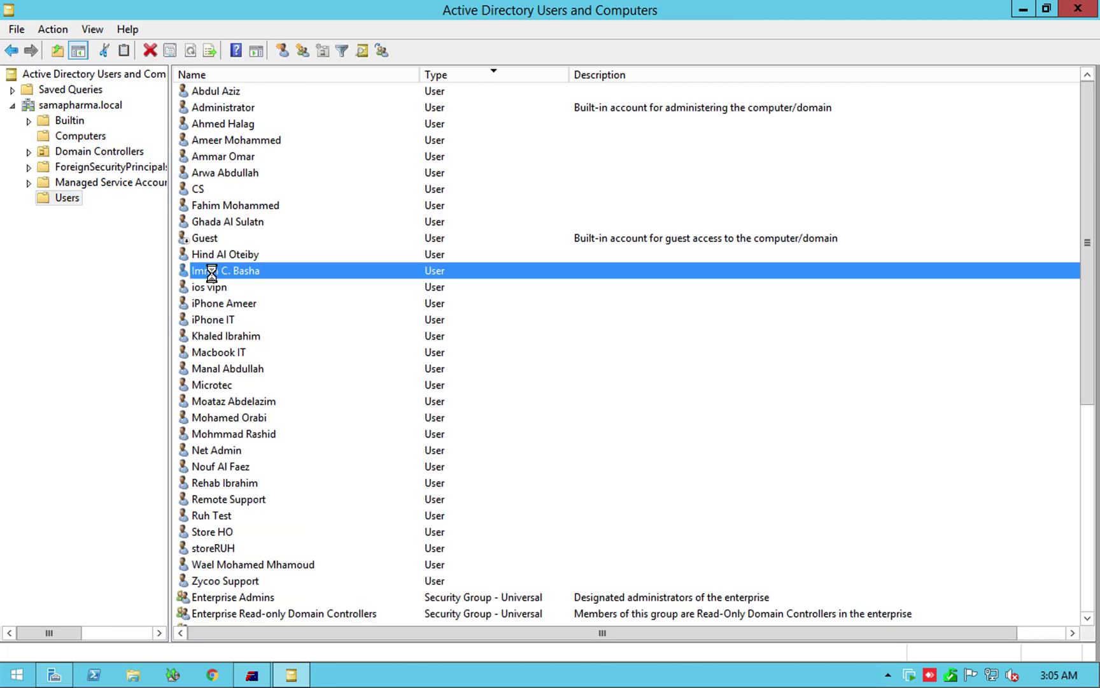
type("ru")
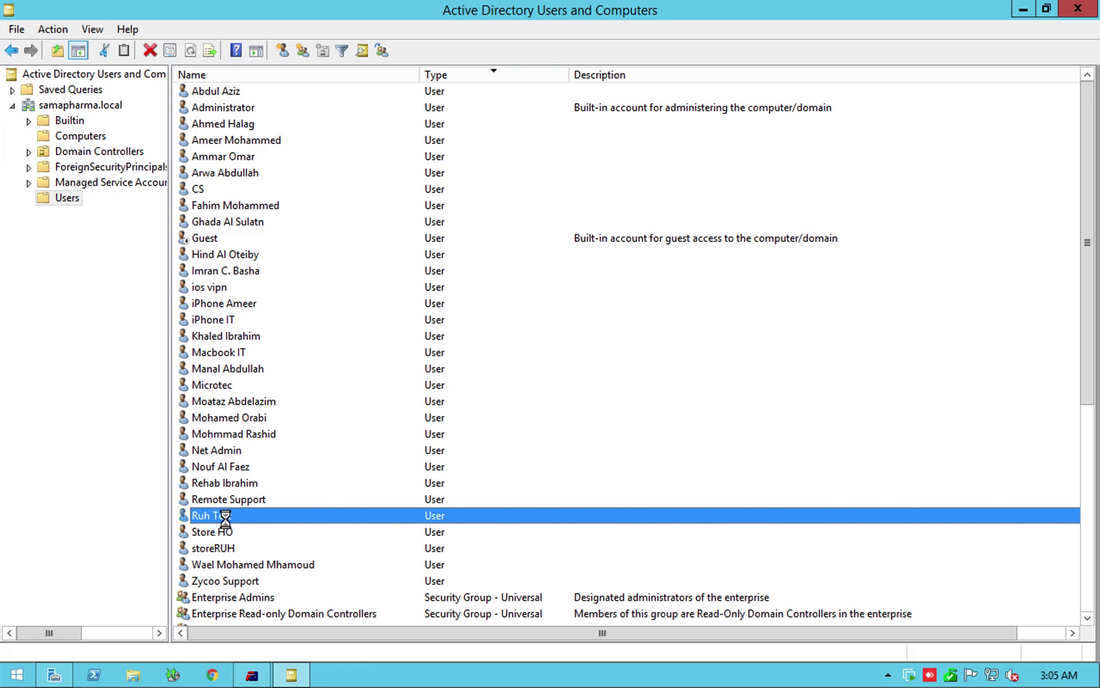
double_click(223, 519)
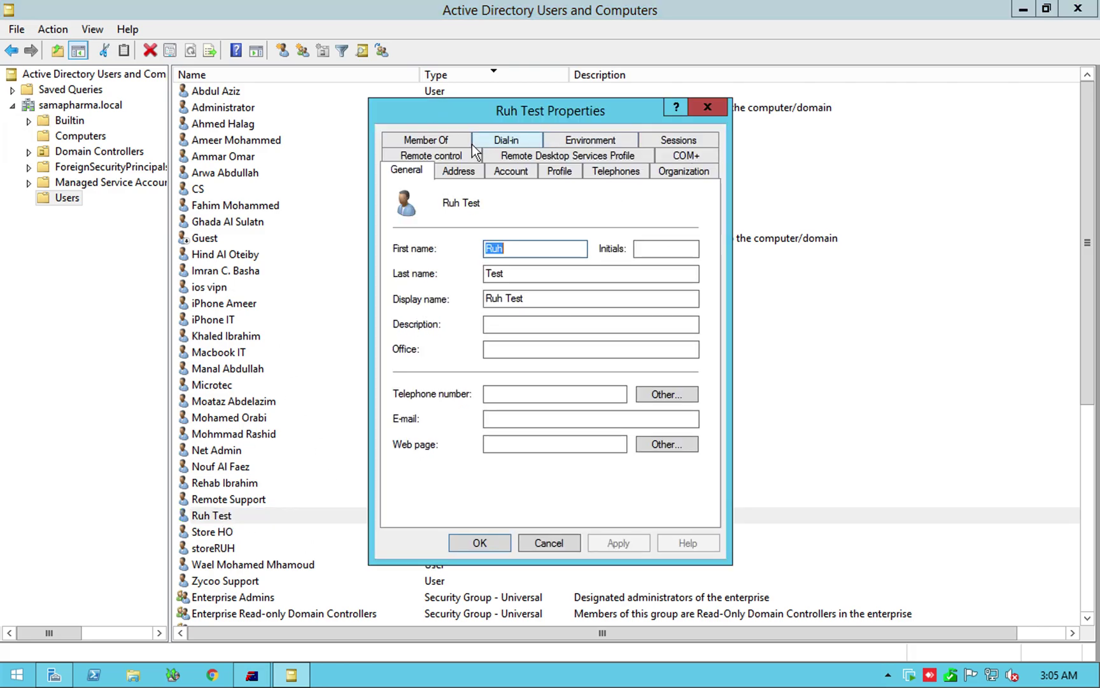
left_click(506, 140)
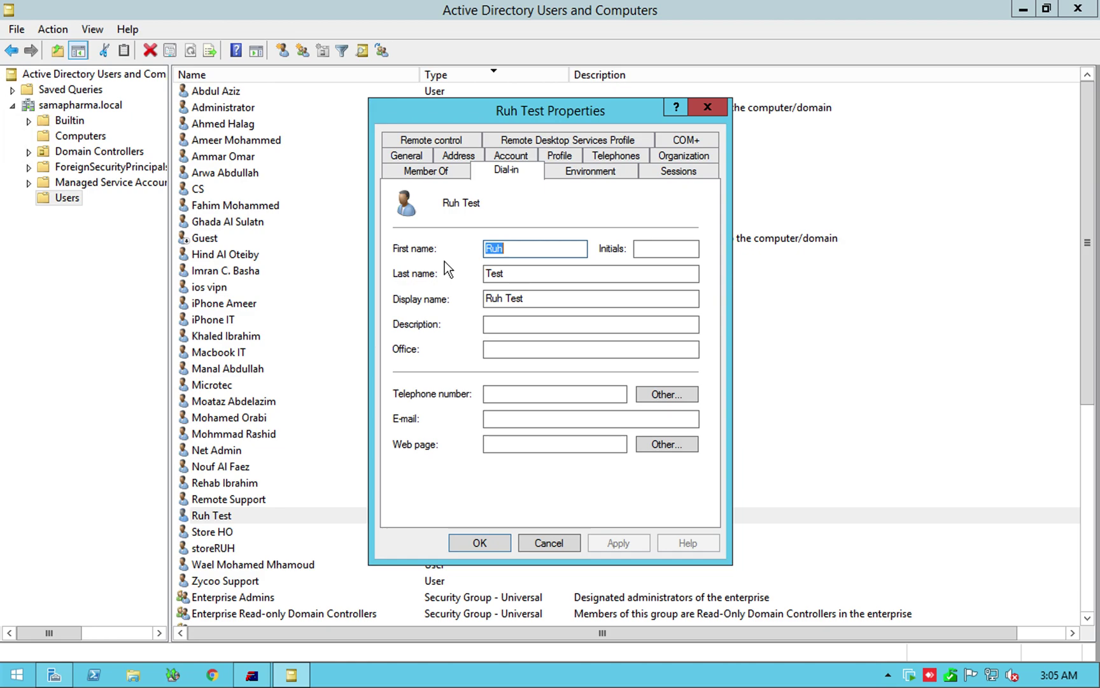
left_click(430, 220)
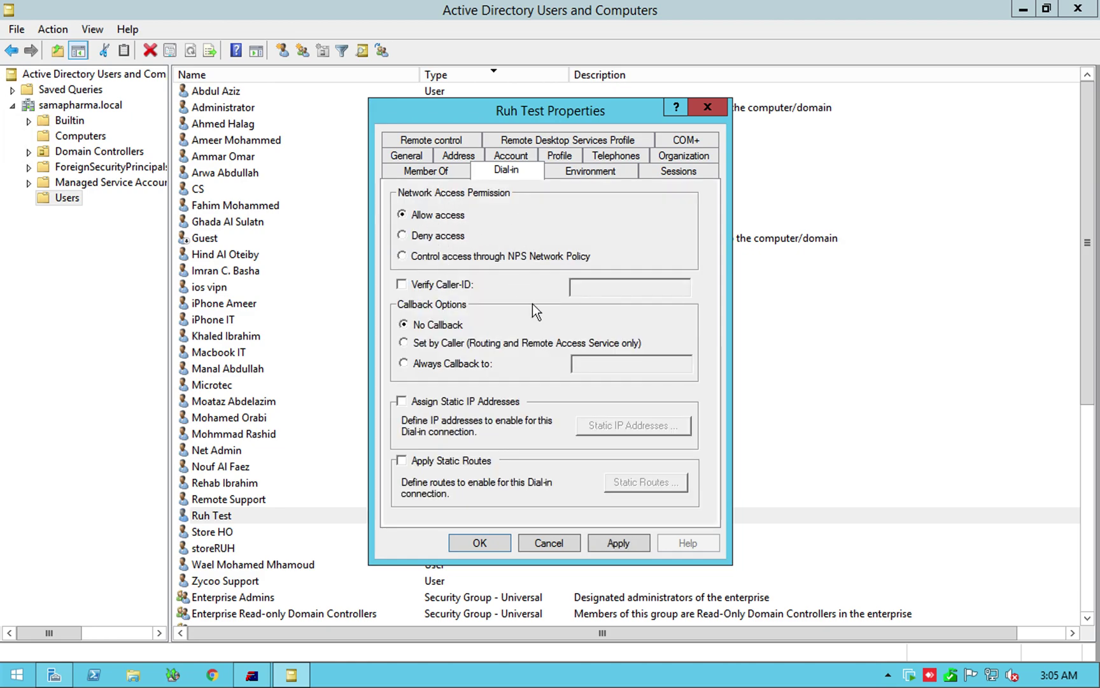
Add the user to the VPN-Users group, save, and close Active Directory Users and Computers.
left_click(426, 170)
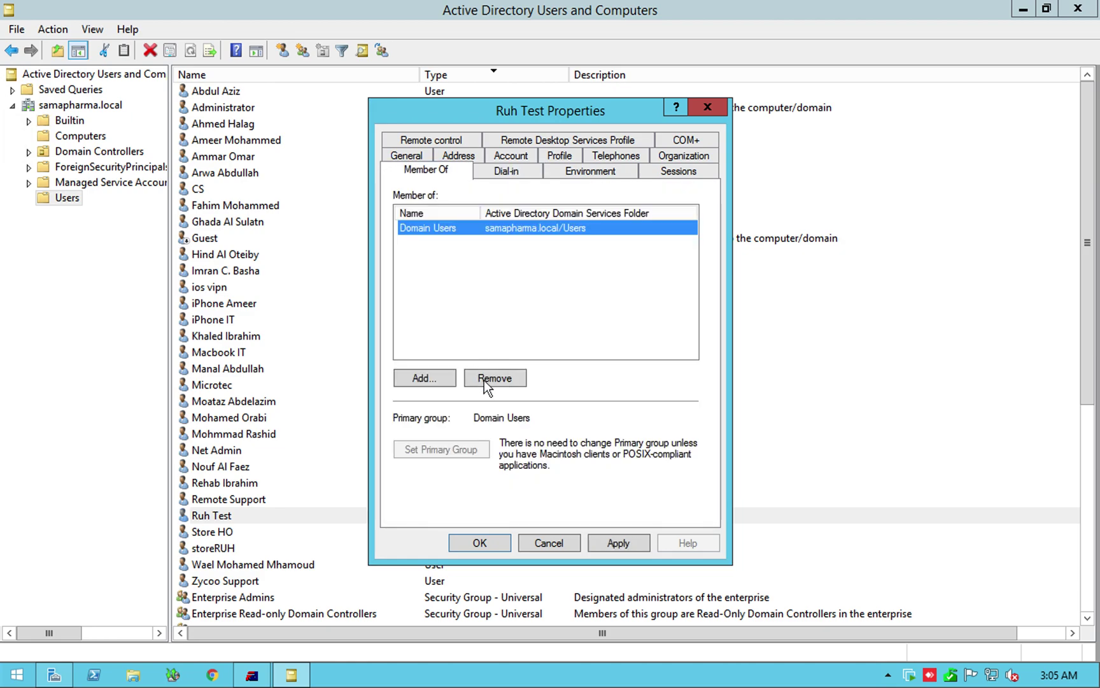
left_click(444, 380)
type("vpn")
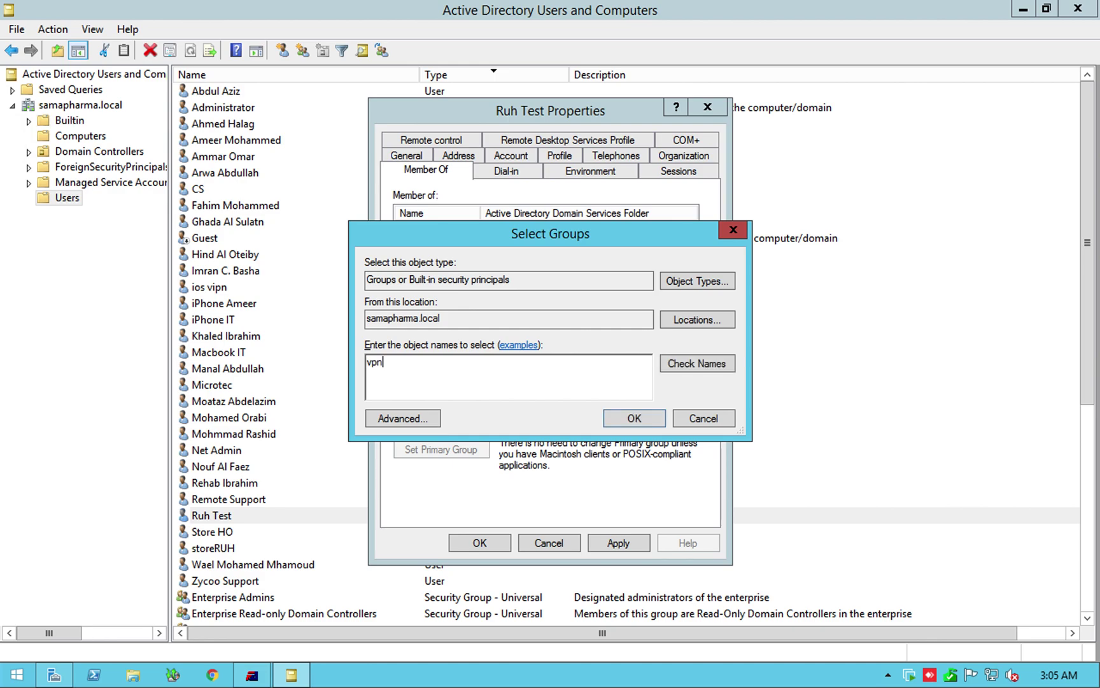
key("ctrl+k")
left_click(628, 418)
left_click(476, 542)
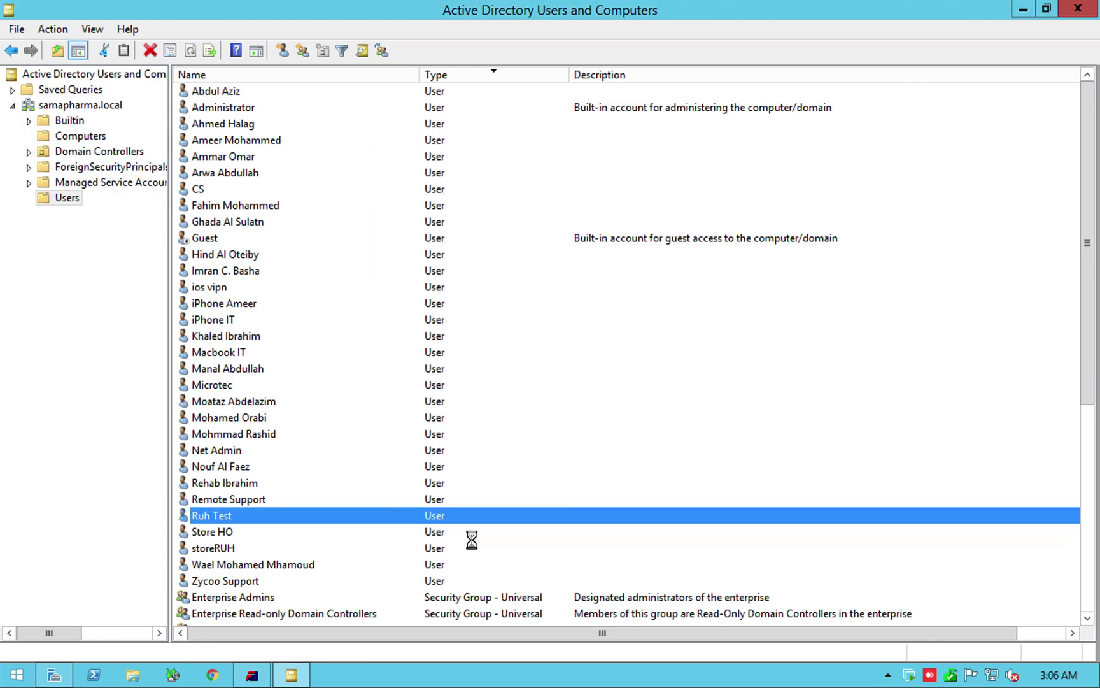
left_click(1074, 9)
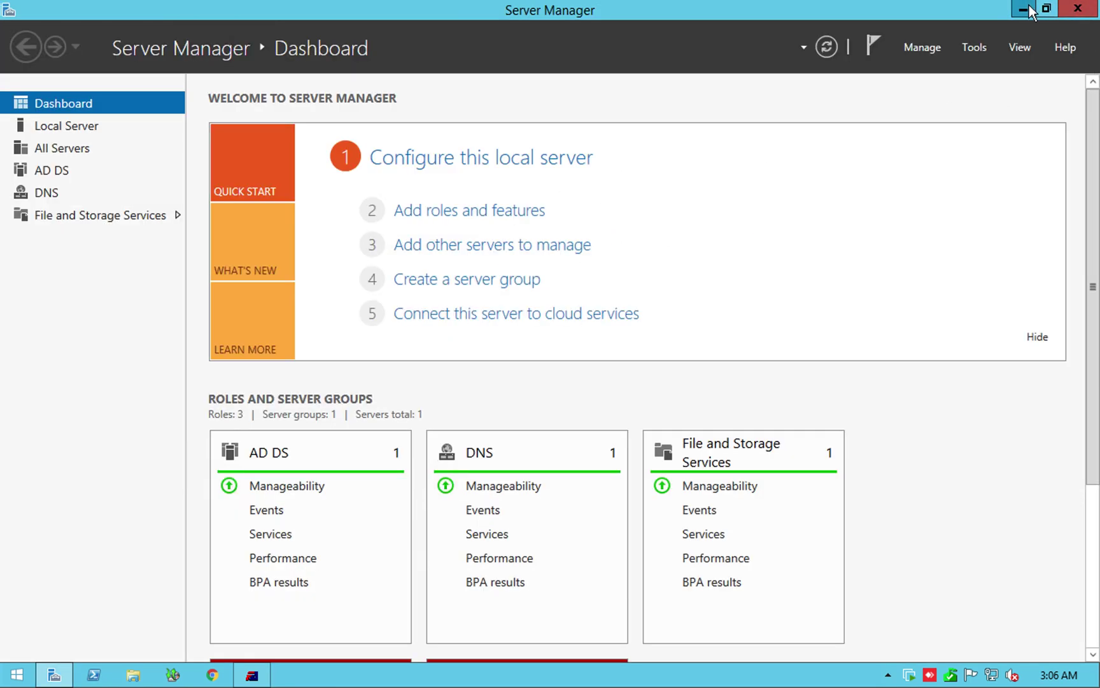
Minimize Server Manager, leave the full-screen server session, and disconnect the L2TP VPN.
key("super+d")
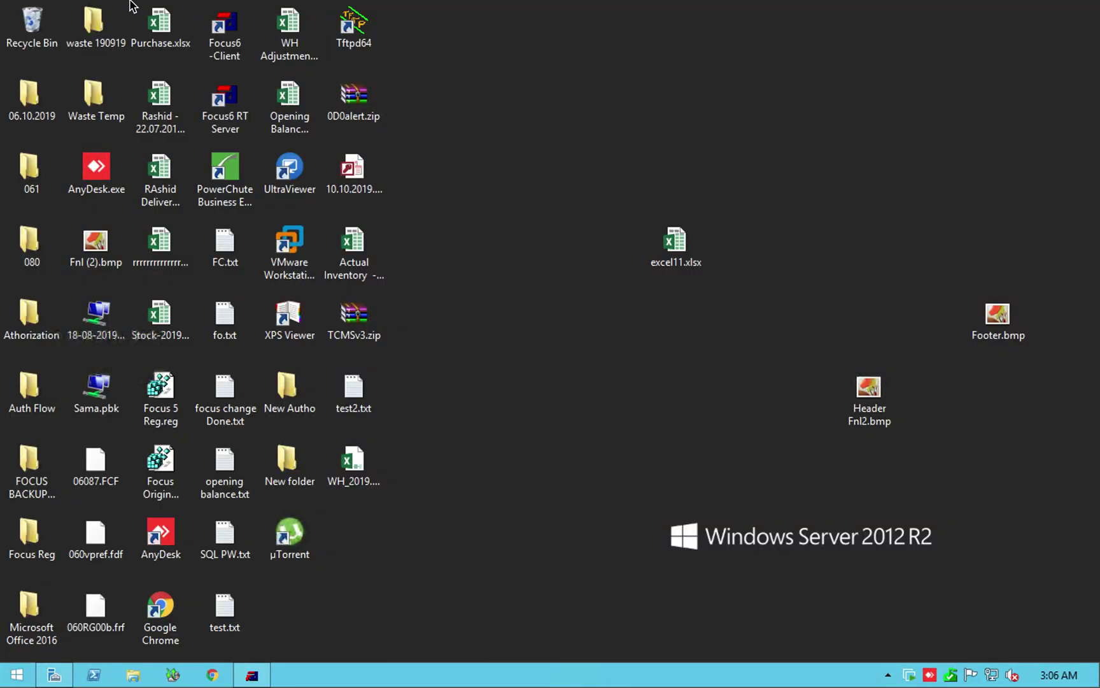
mouse_move(130, 3)
left_click(12, 28)
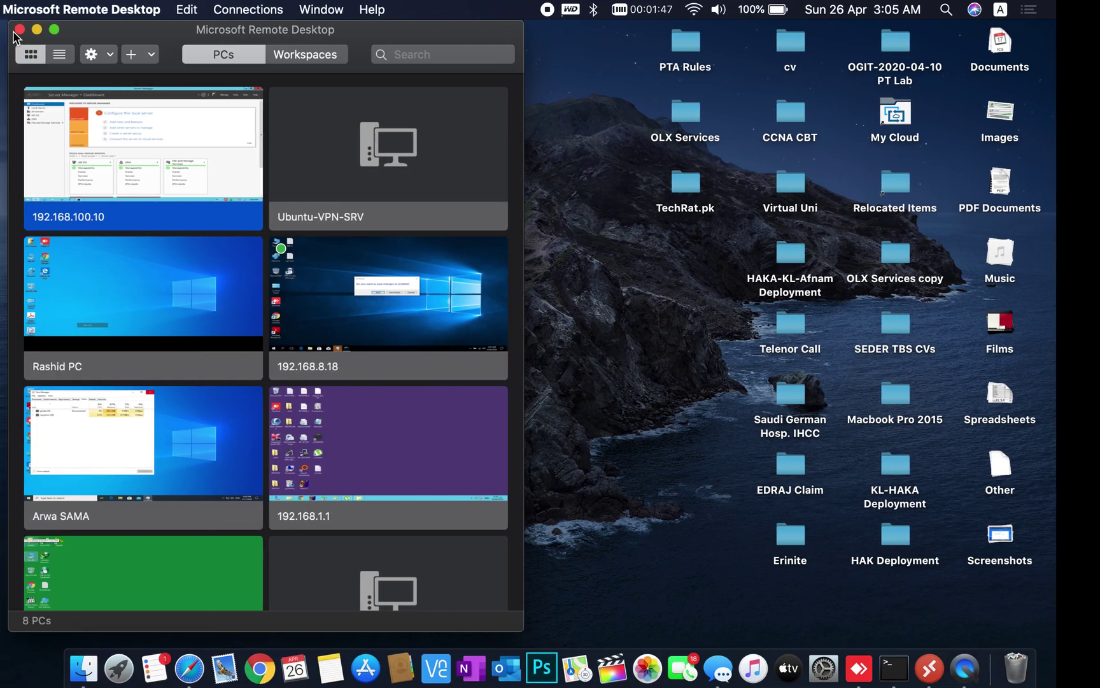
left_click(689, 9)
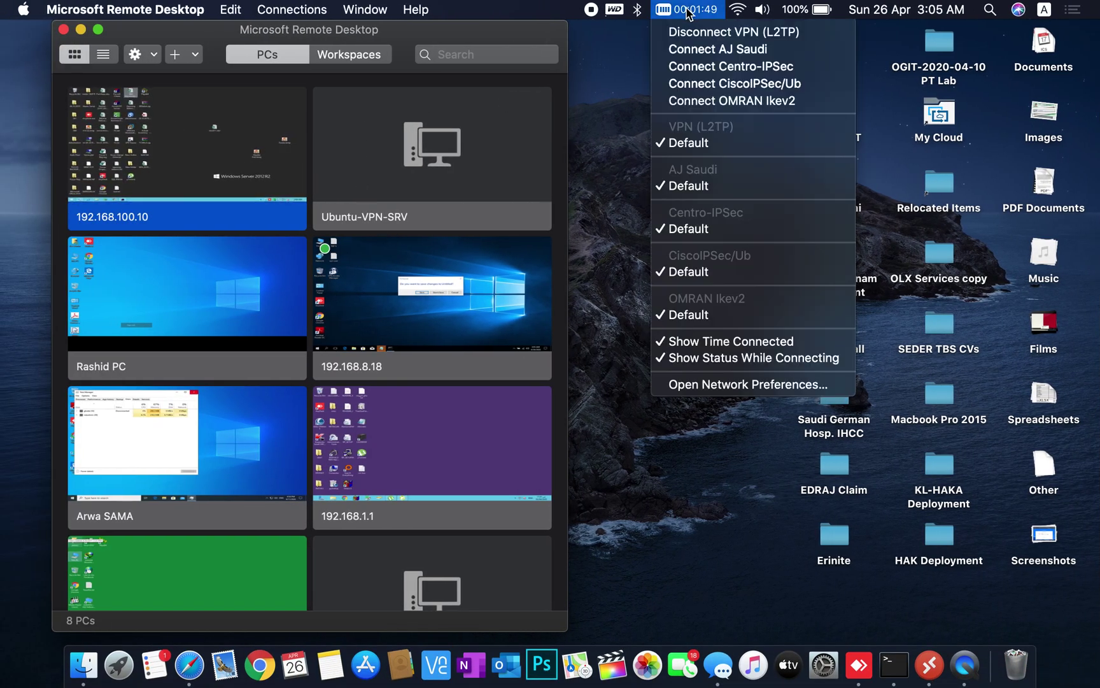
left_click(732, 32)
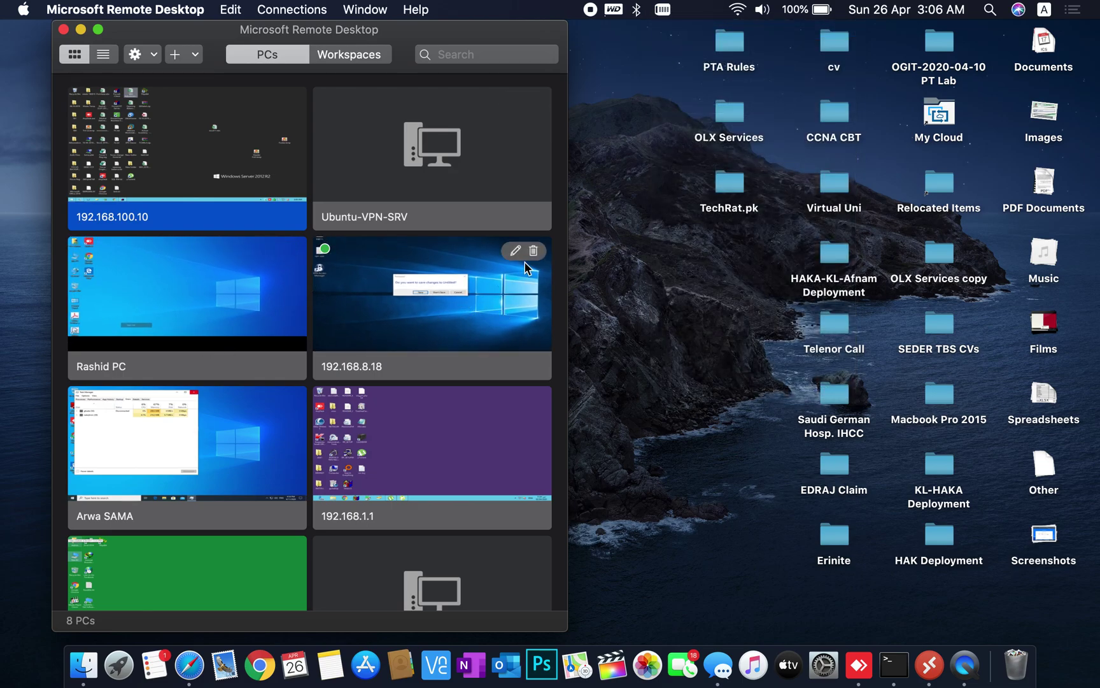
Open the 192.168.8.18 session, dismiss Notepad's save prompt, and restore Command Prompt.
double_click(440, 293)
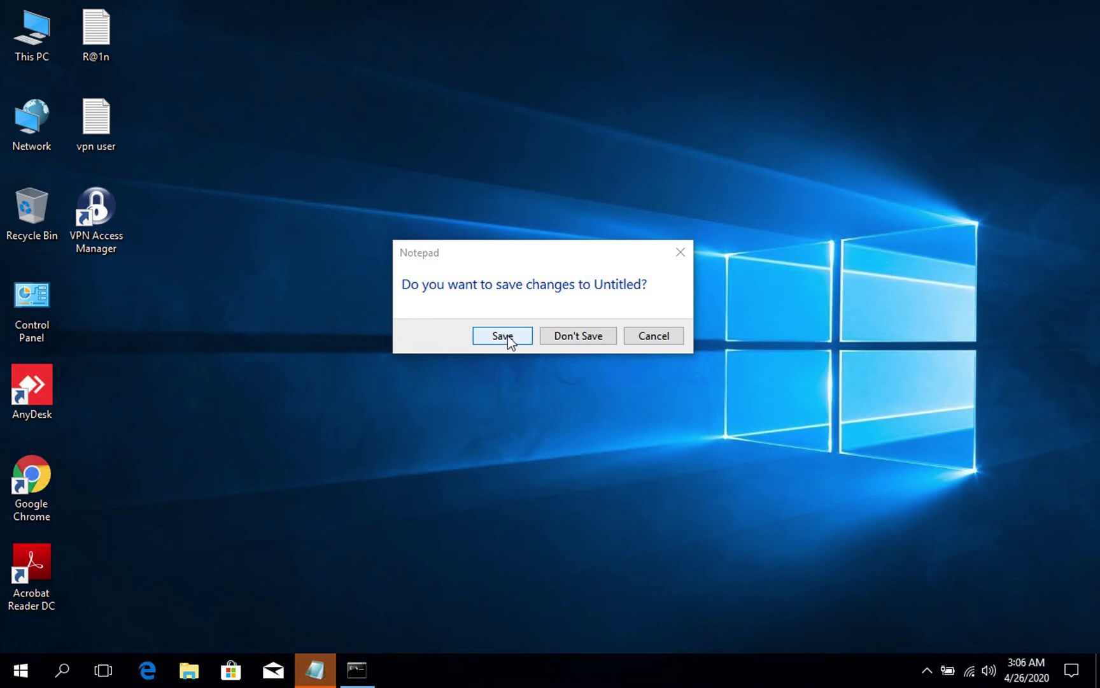
left_click(578, 335)
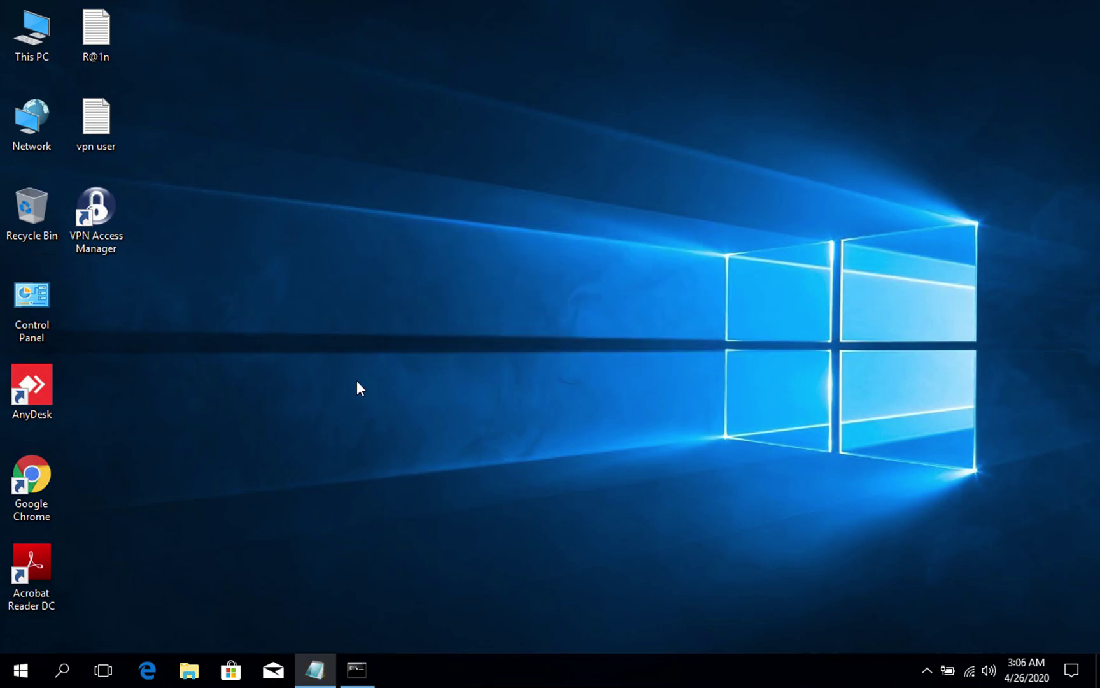
left_click(373, 679)
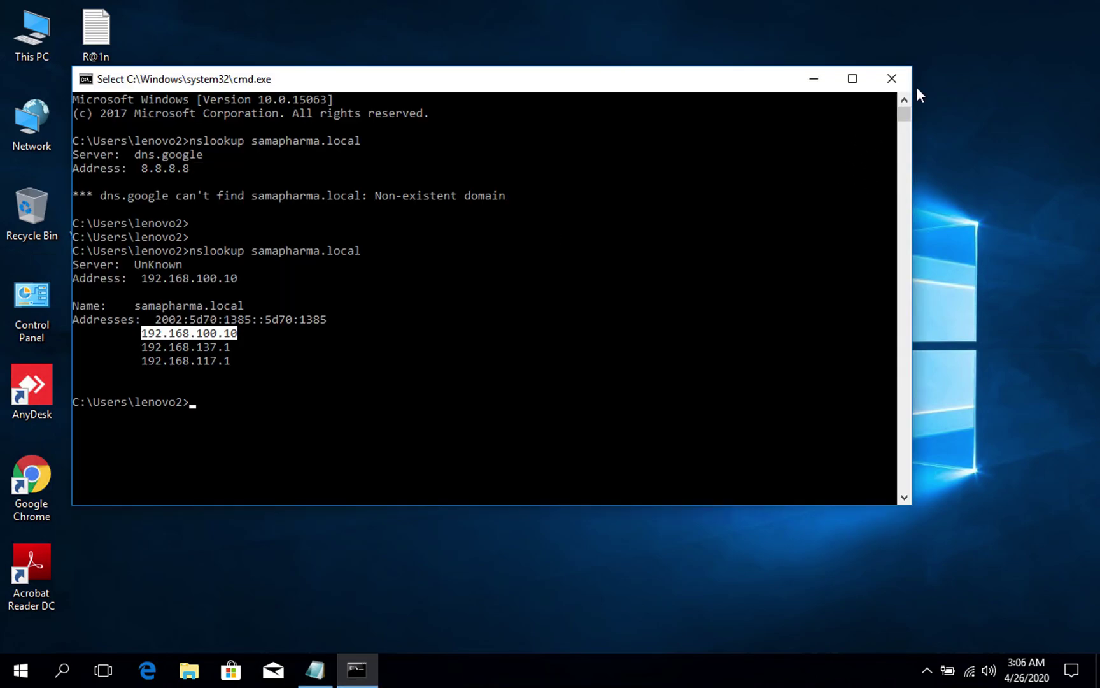
Close Command Prompt, then close Notepad without saving the notes.
left_click(896, 81)
left_click(315, 672)
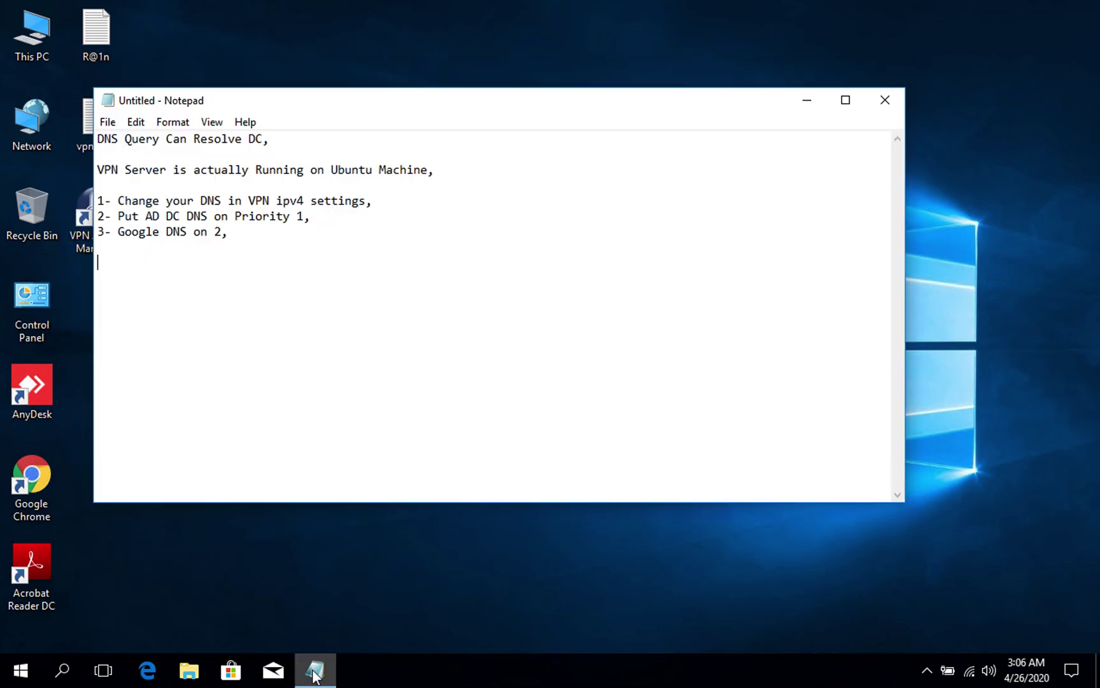
left_click(885, 100)
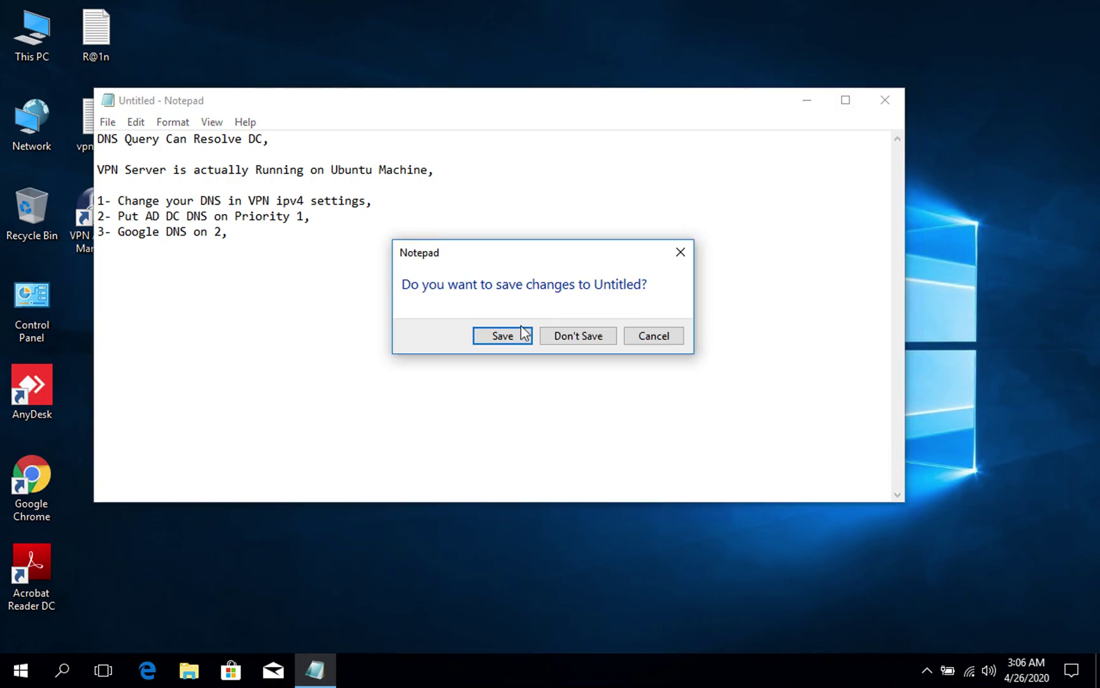
left_click(563, 335)
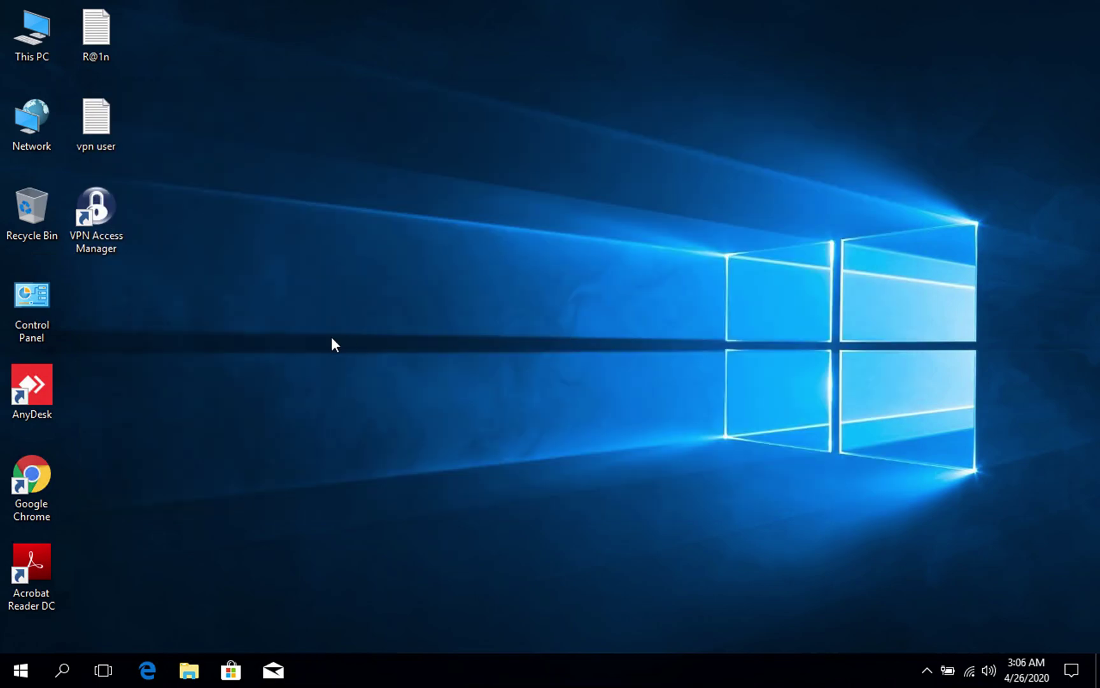
Restart the Windows 10 PC from the Start button's shutdown options.
right_click(21, 671)
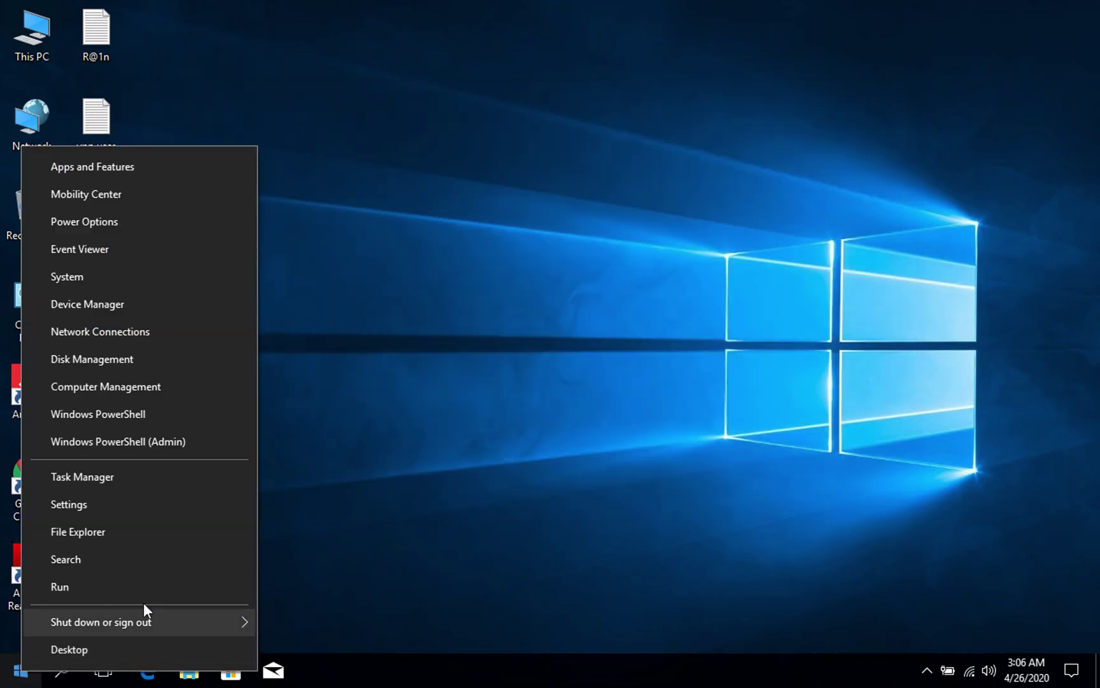
mouse_move(143, 619)
left_click(297, 623)
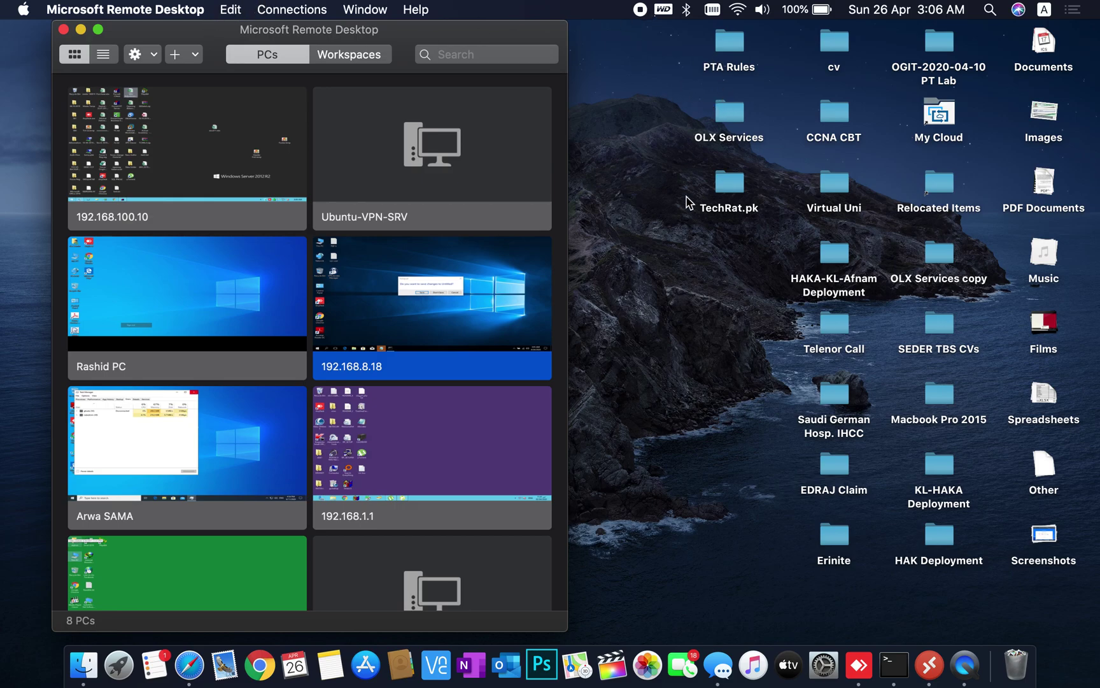
Reconnect to 192.168.8.18 using the local account's username and password.
left_click(966, 665)
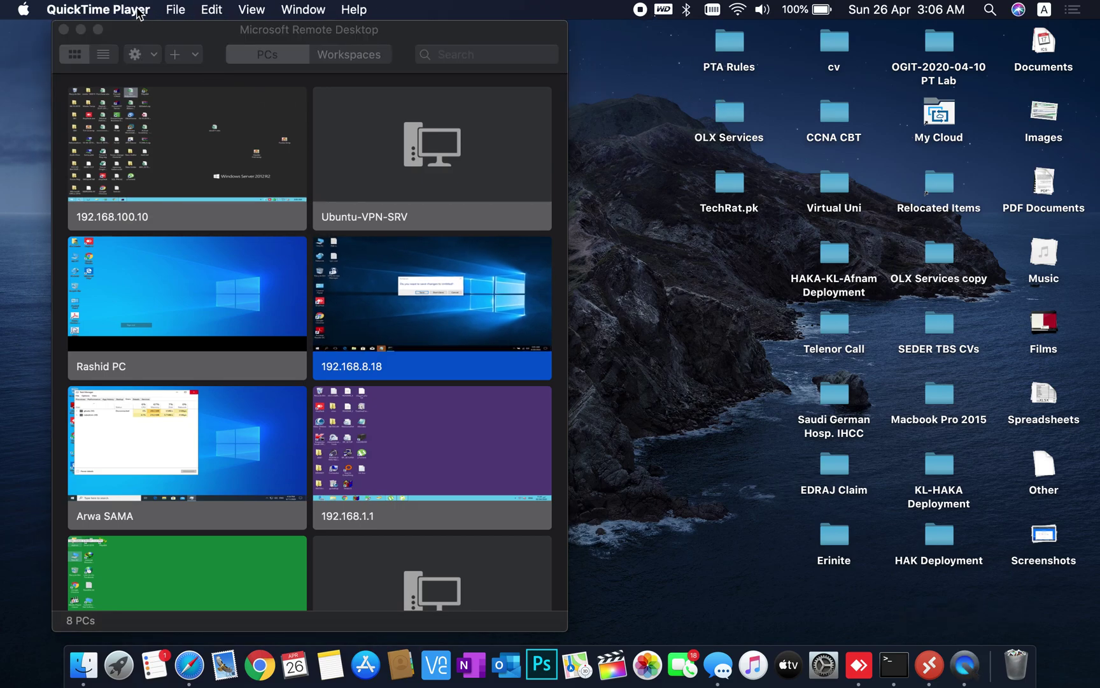
left_click(769, 449)
double_click(439, 303)
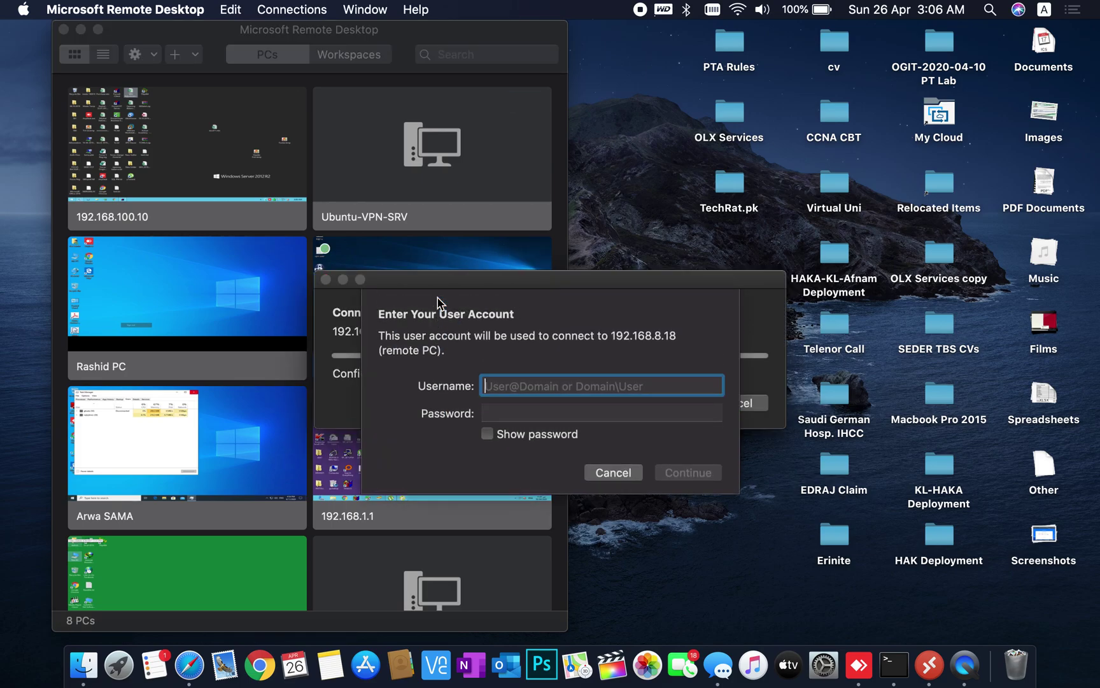
type("lenovo")
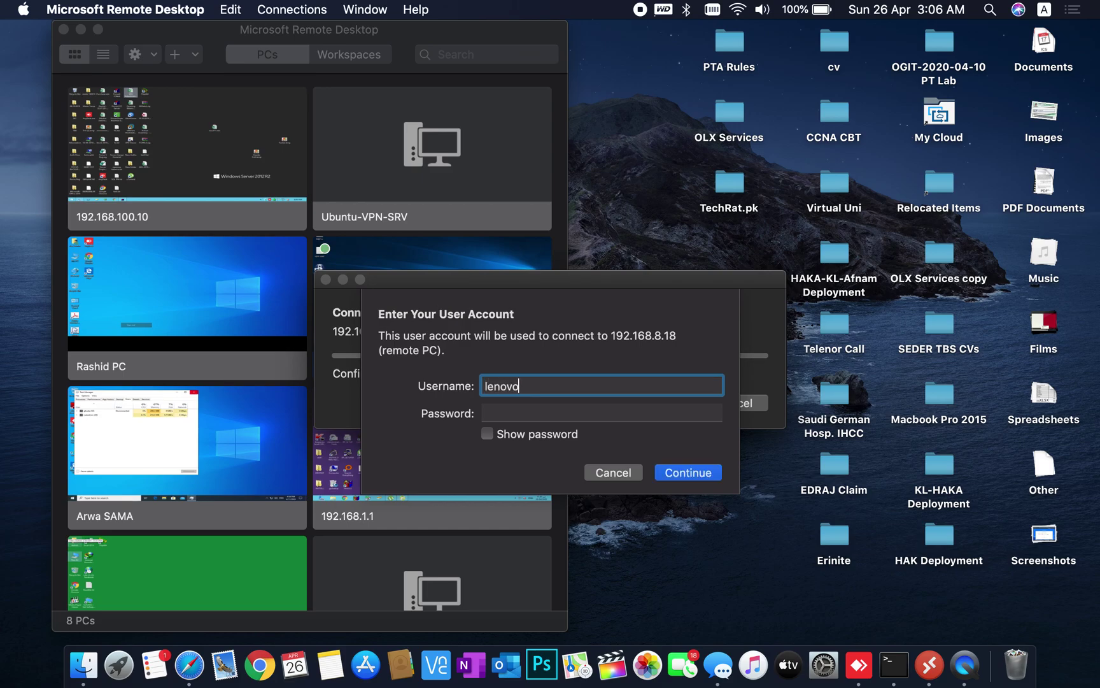
type("2")
key("Tab")
type("••")
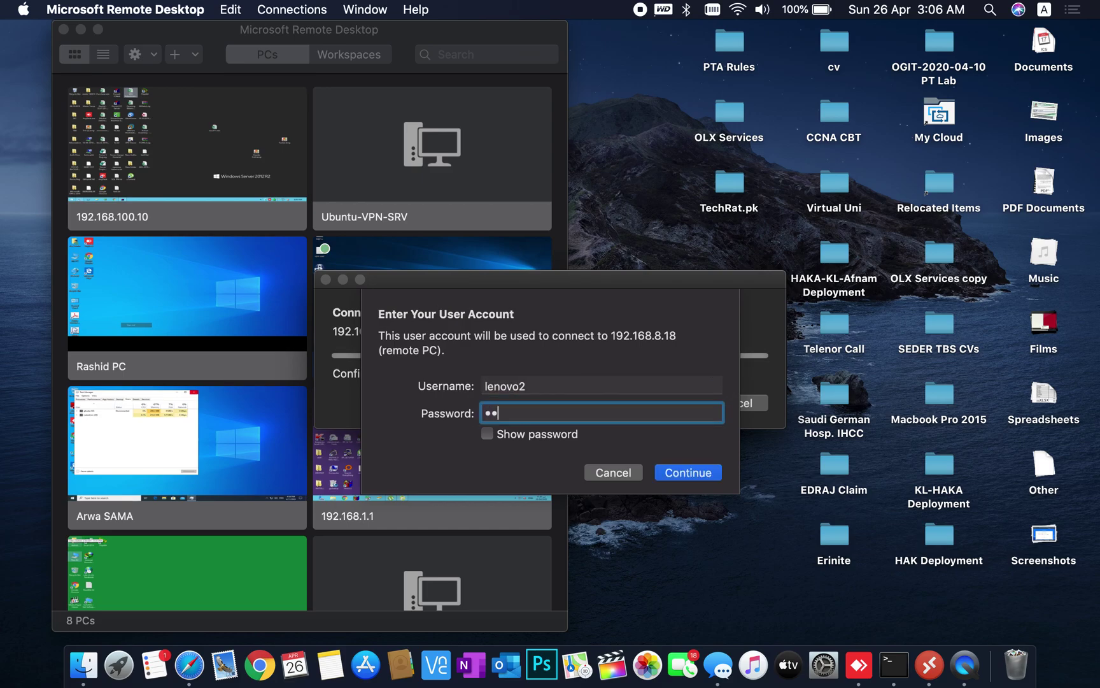
type("•••••••")
key("Return")
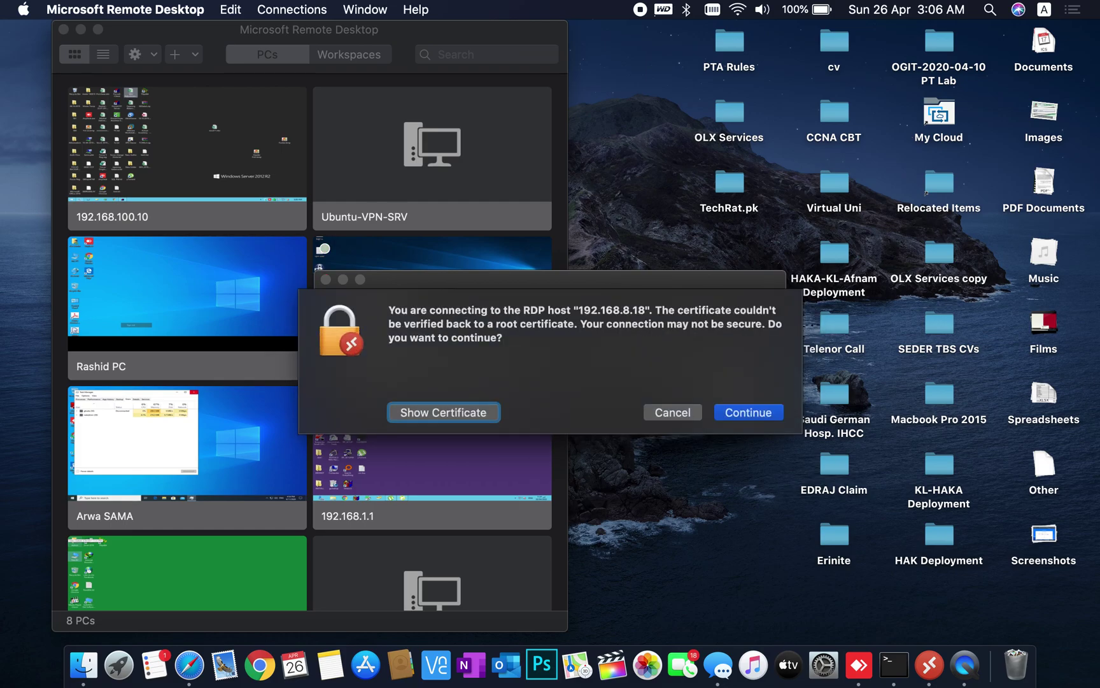
Accept the unverified certificate, then close the session still stuck on Please wait.
key("Return")
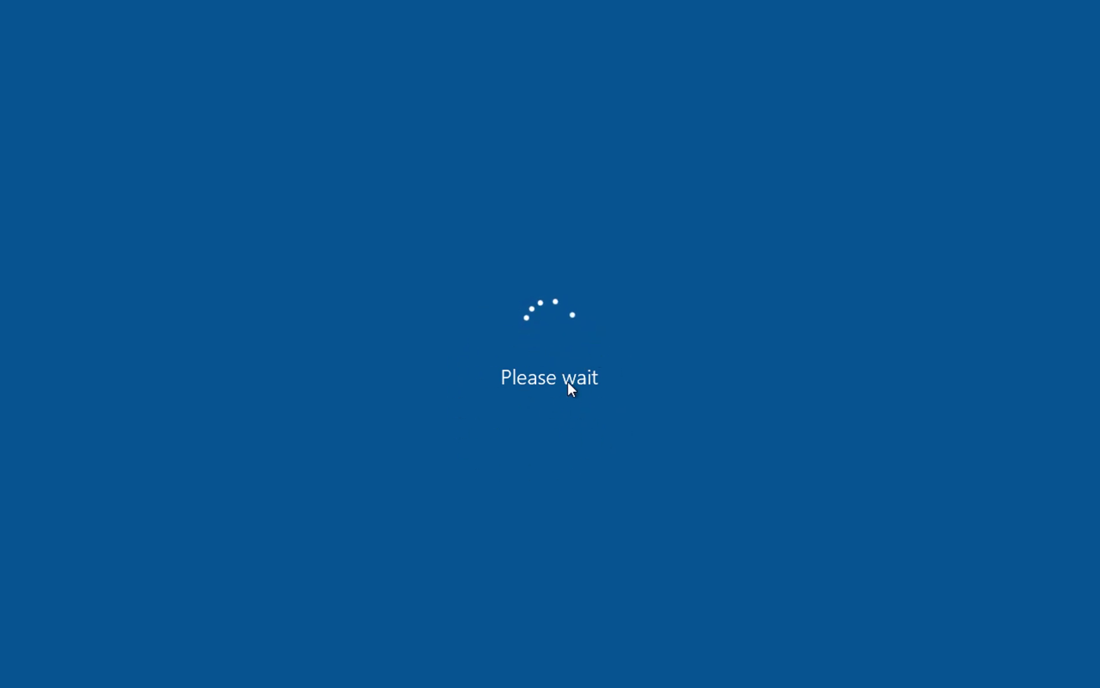
mouse_move(242, 2)
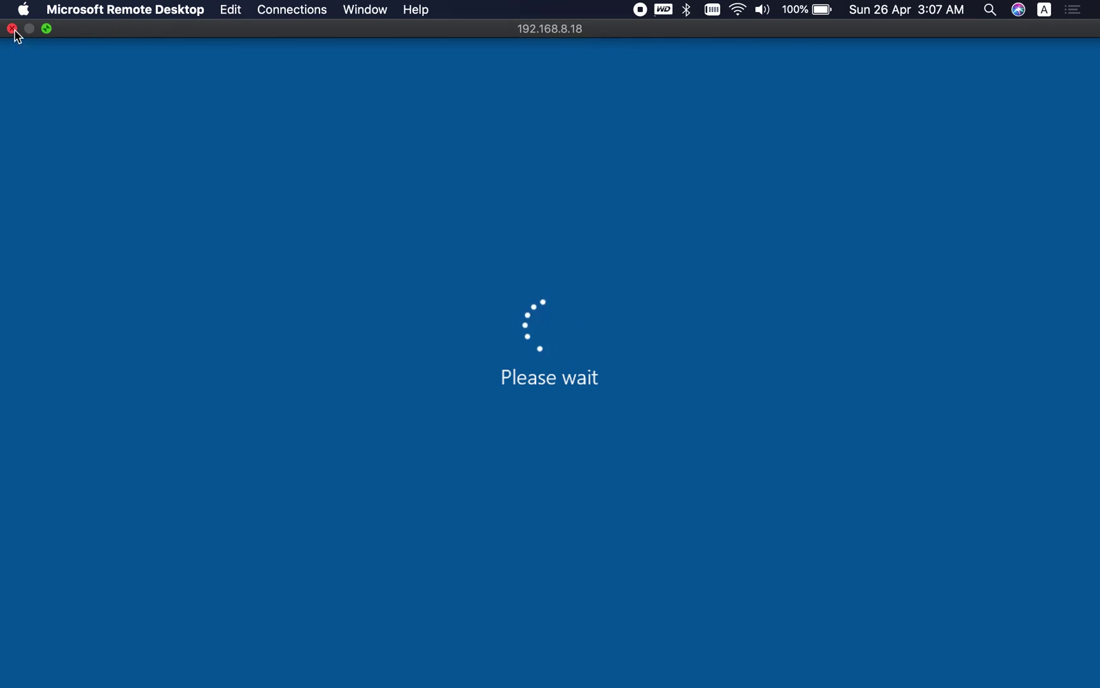
left_click(12, 29)
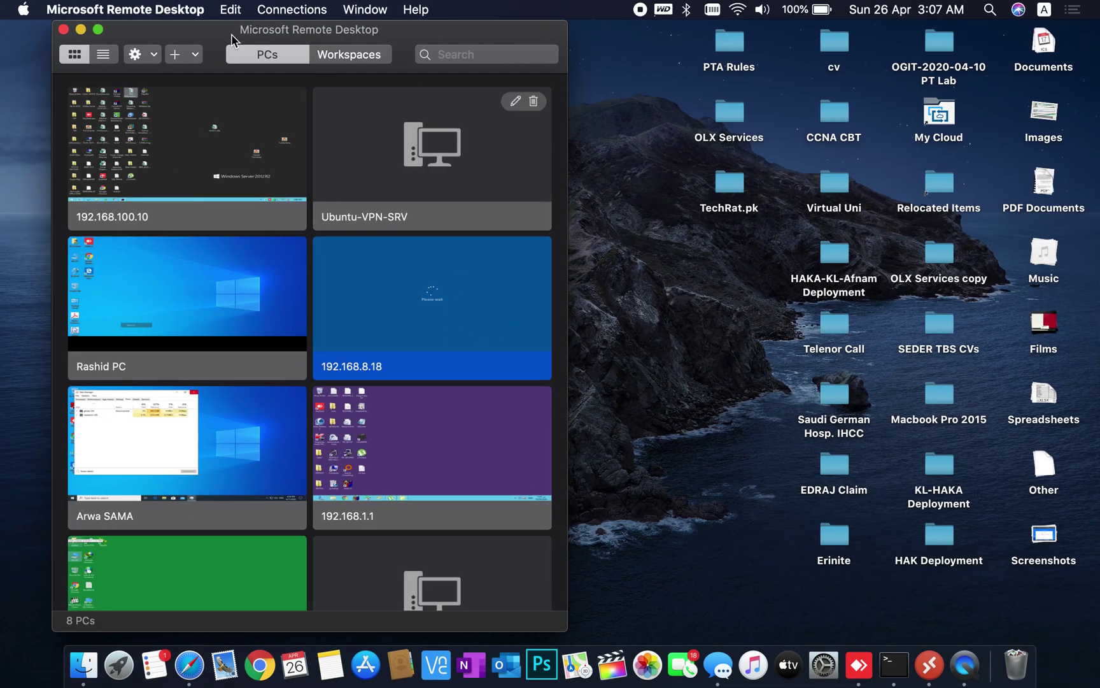
Close Microsoft Remote Desktop and connect to the recent Windows session in AnyDesk.
left_click(64, 30)
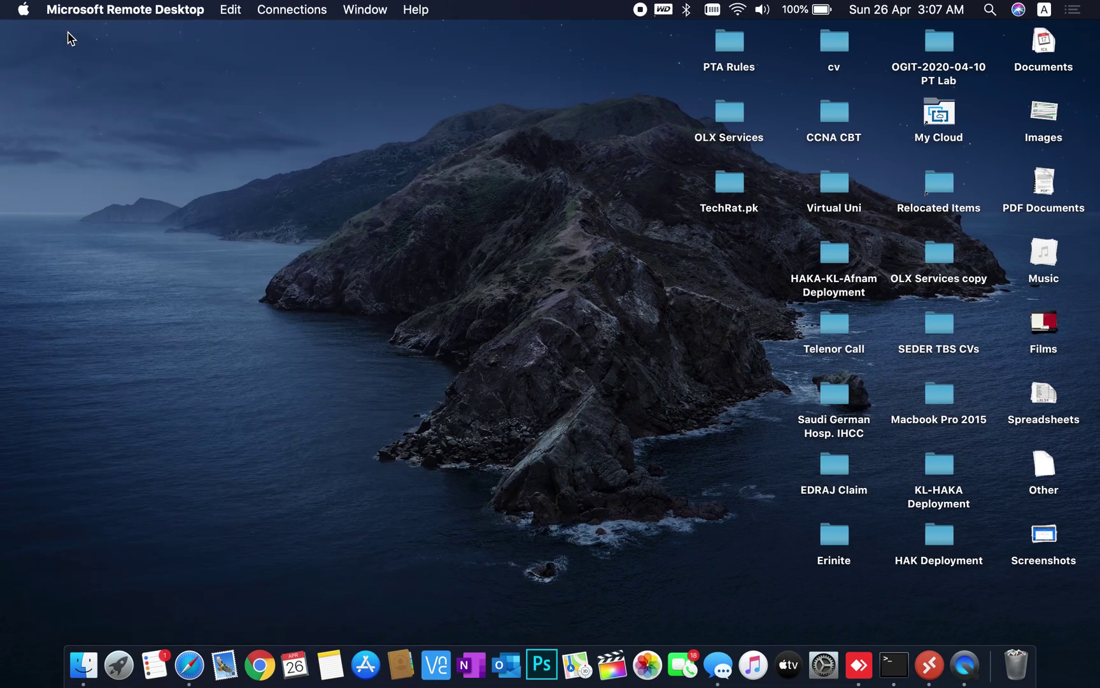
left_click(867, 669)
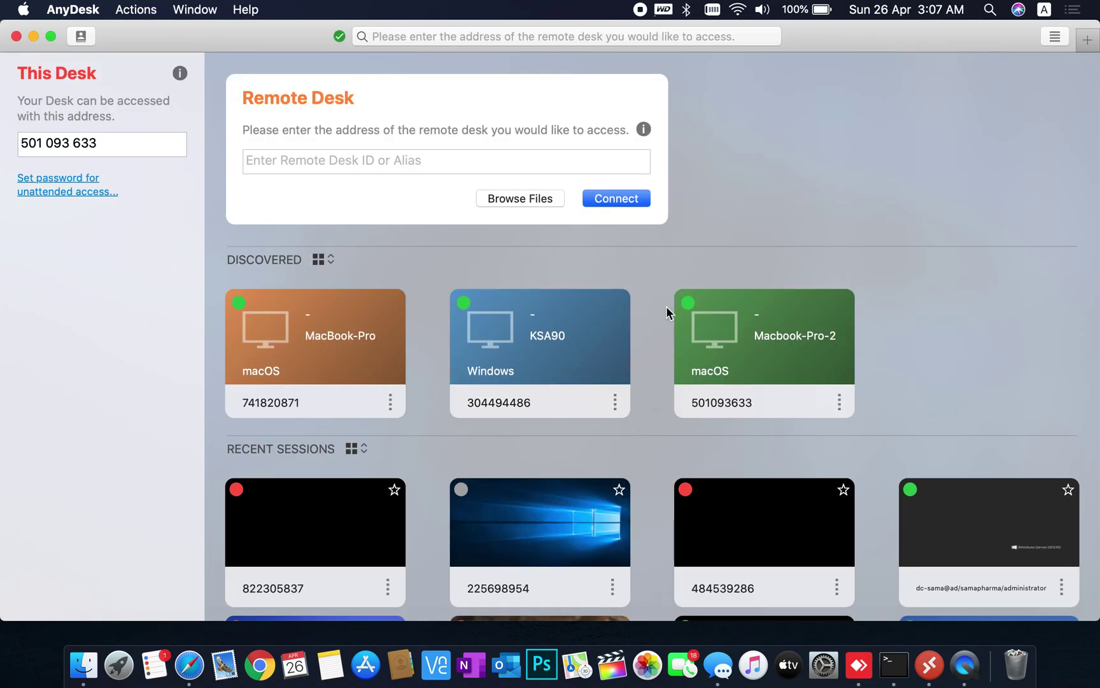
scroll(280, 413, "down", 4)
left_click(526, 437)
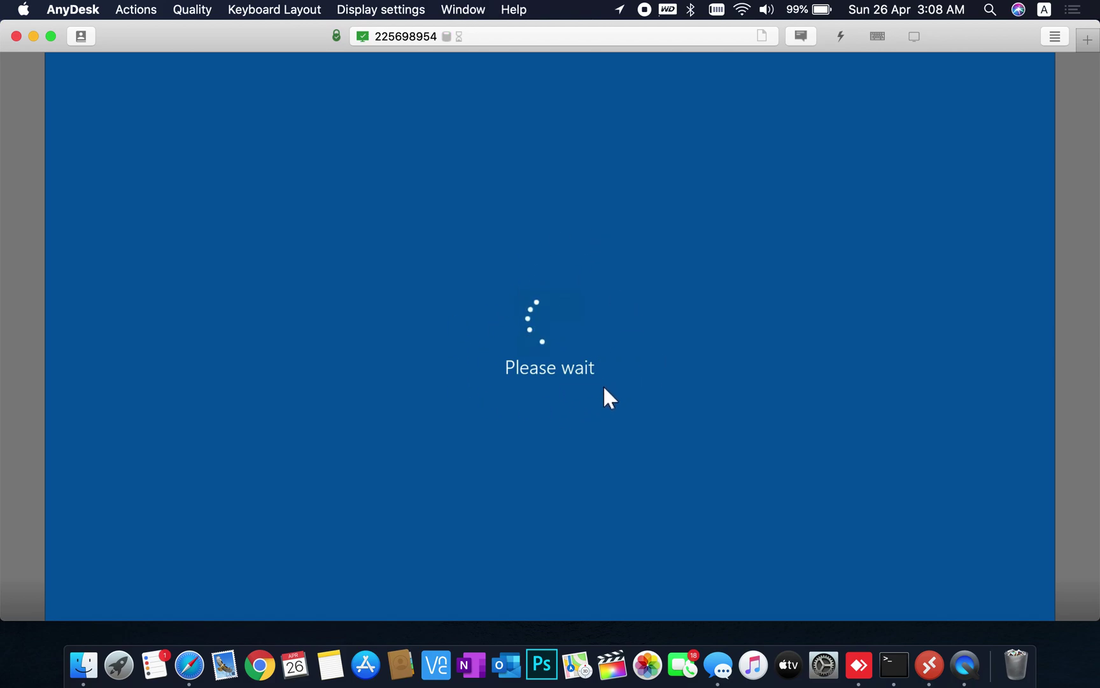
left_click(718, 10)
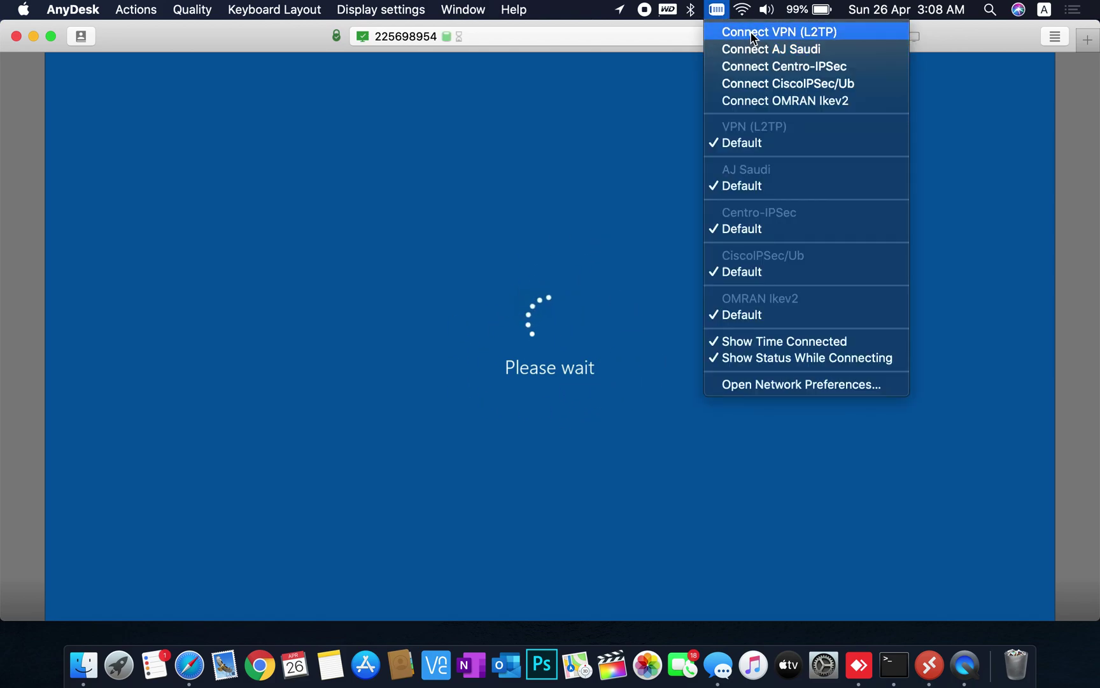
Connect the VPN (L2TP) and SSH into the server at 192.168.100.196.
left_click(623, 227)
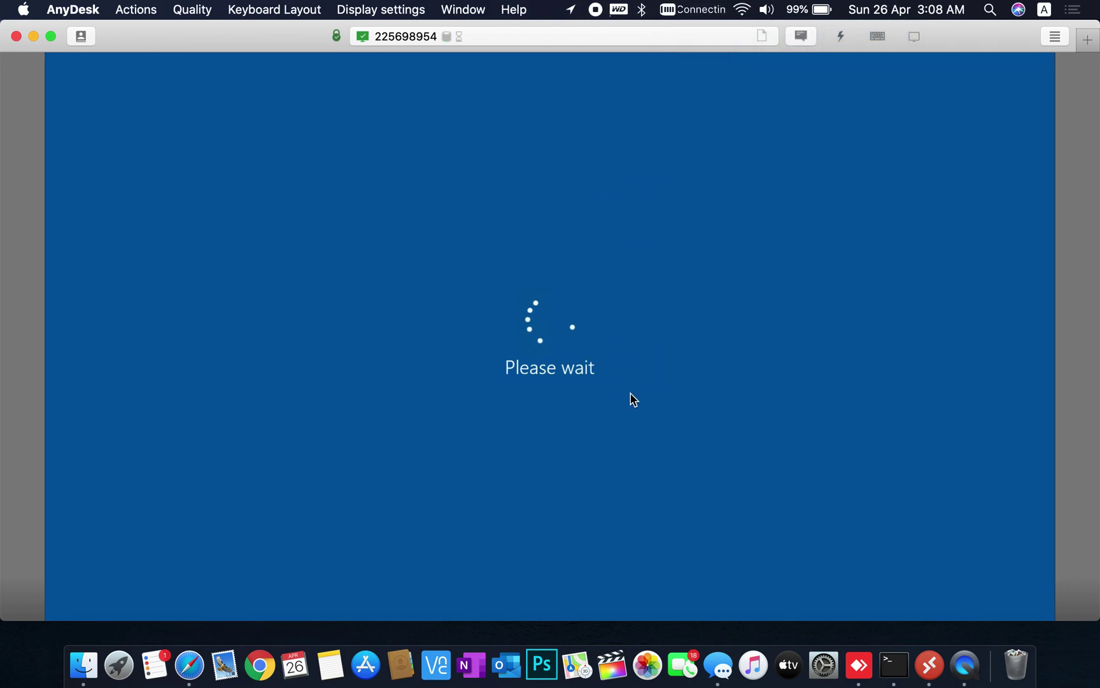
left_click(901, 665)
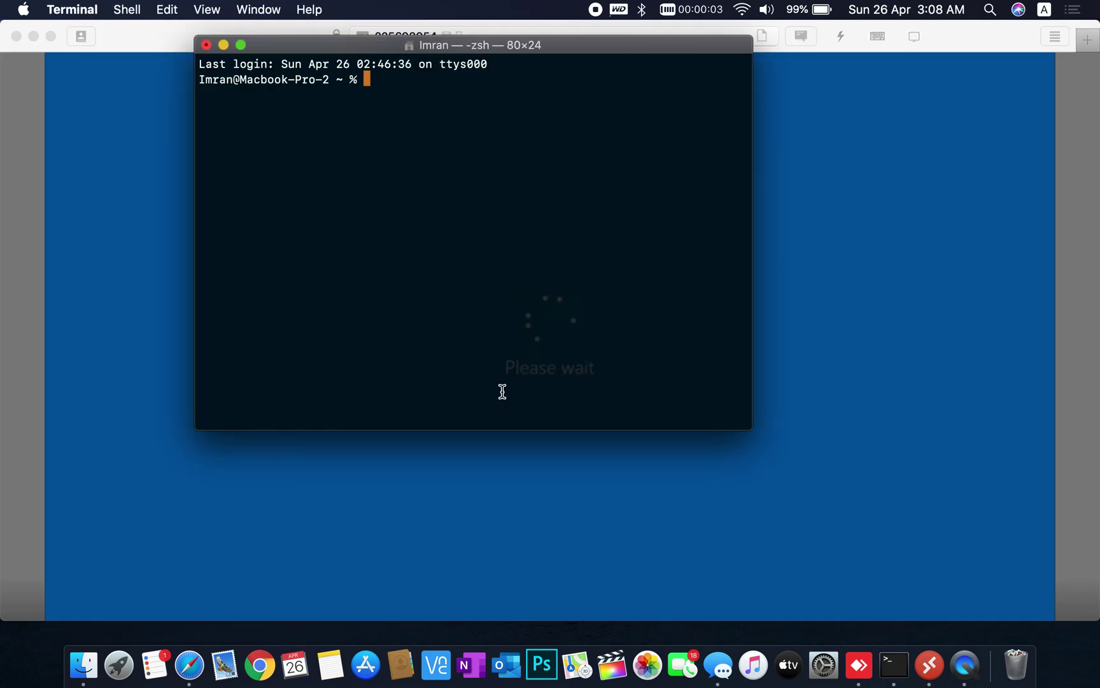
key("super+v")
key("Return")
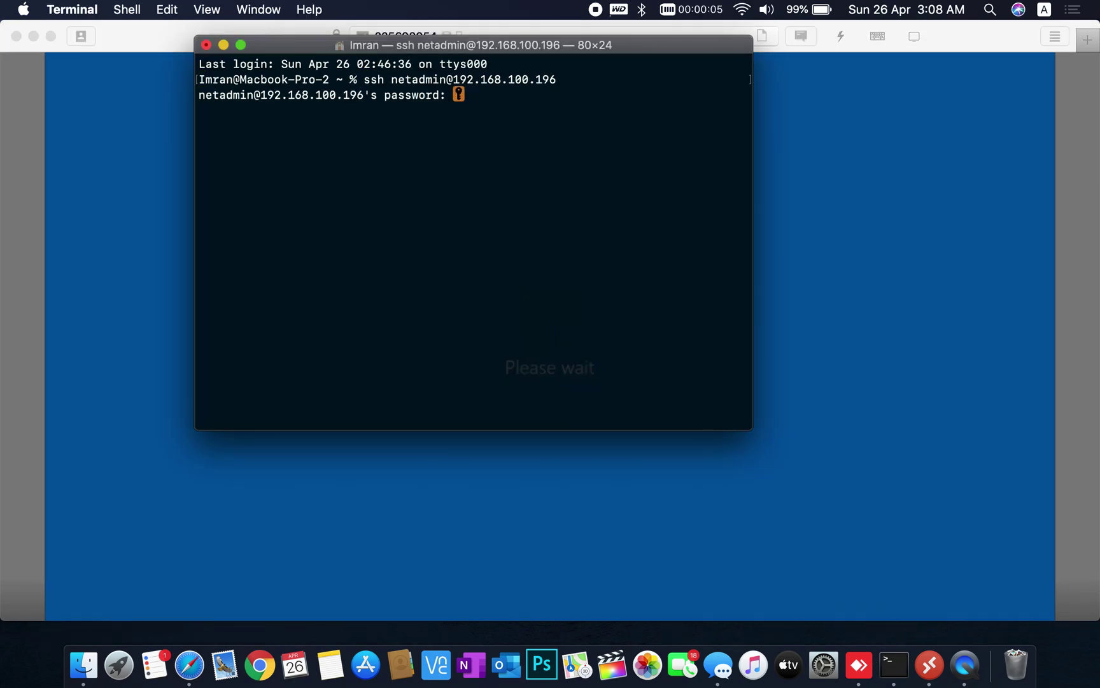
key("Return")
key("Return")
key("Return")
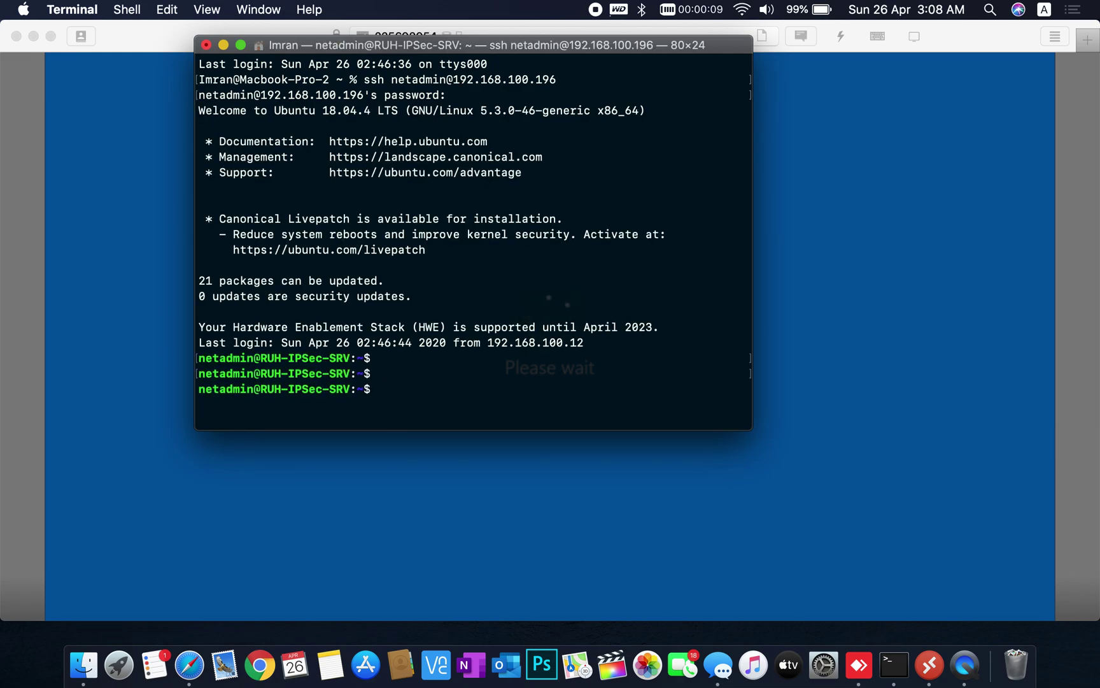
type("shwo release")
key("Return")
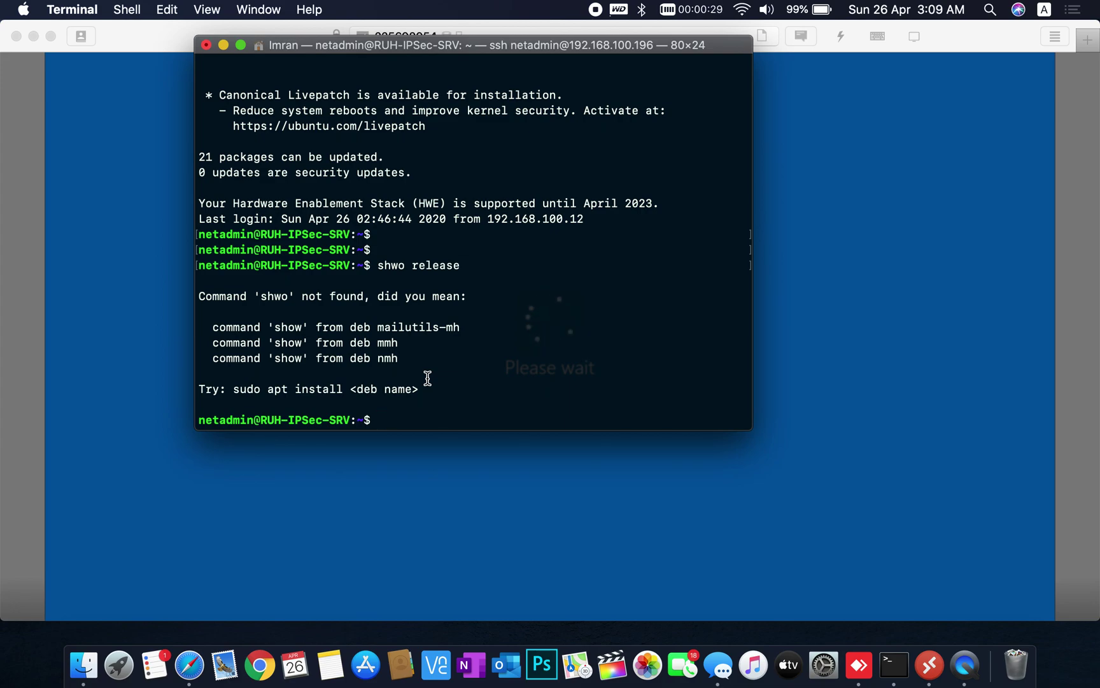
Follow /var/log/auth.log with tail -f and ccze to confirm the IPsec tunnel, then stop it.
type("tail -f -n 10 /var/log/auth.log |ccze")
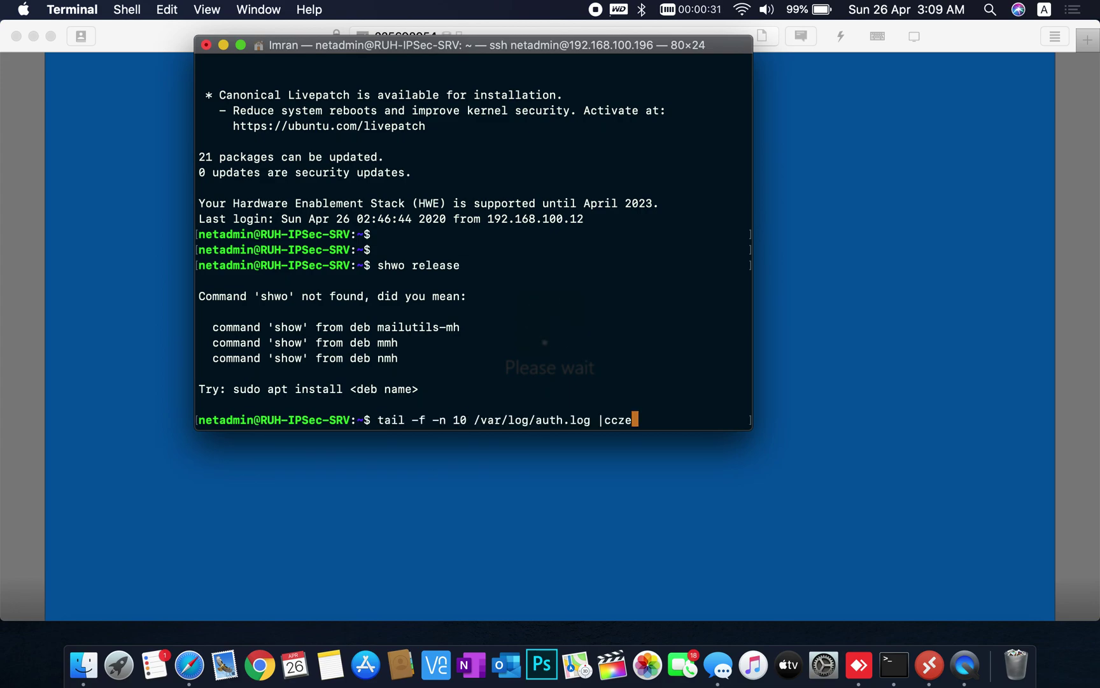
key("Return")
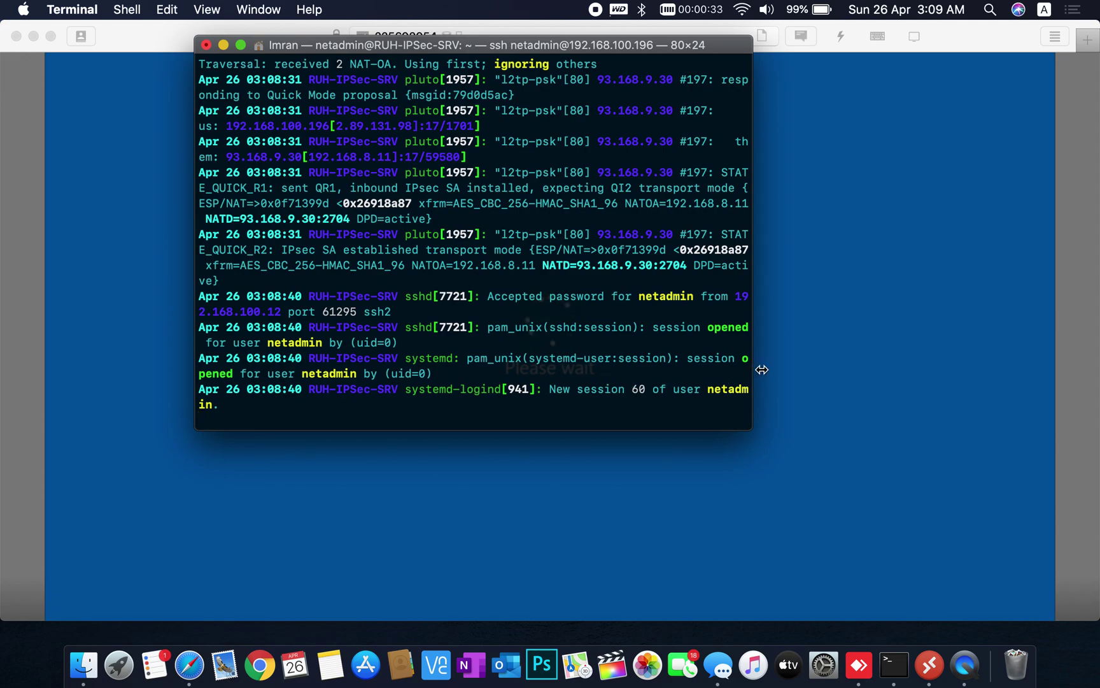
left_click_drag(762, 369, 930, 372)
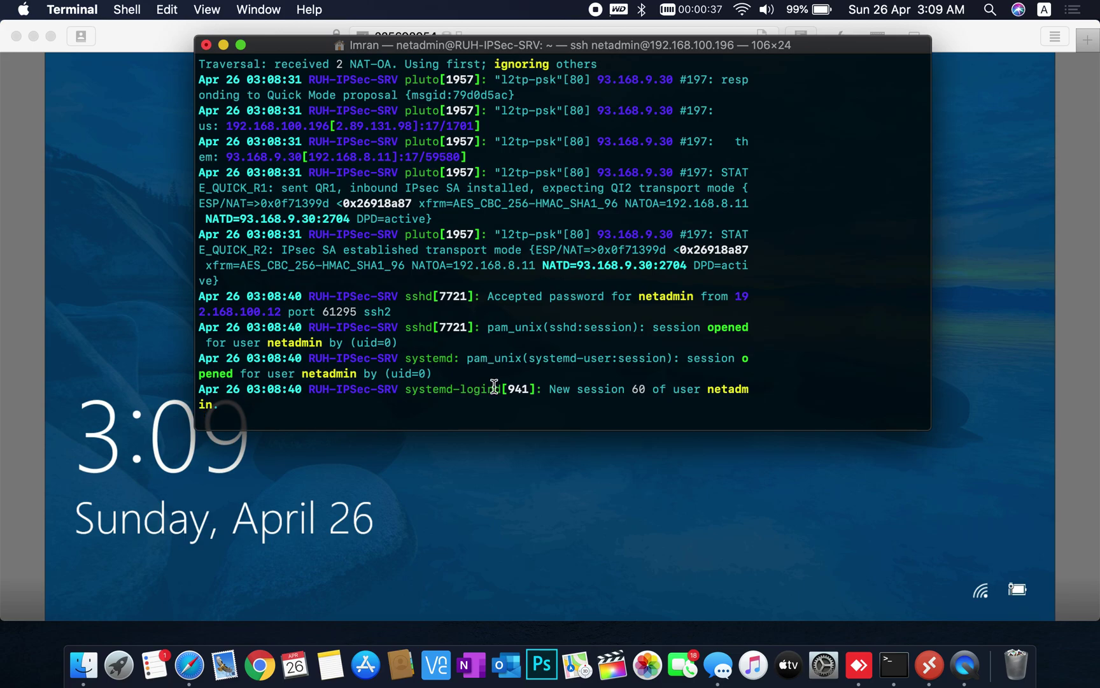
key("ctrl+z")
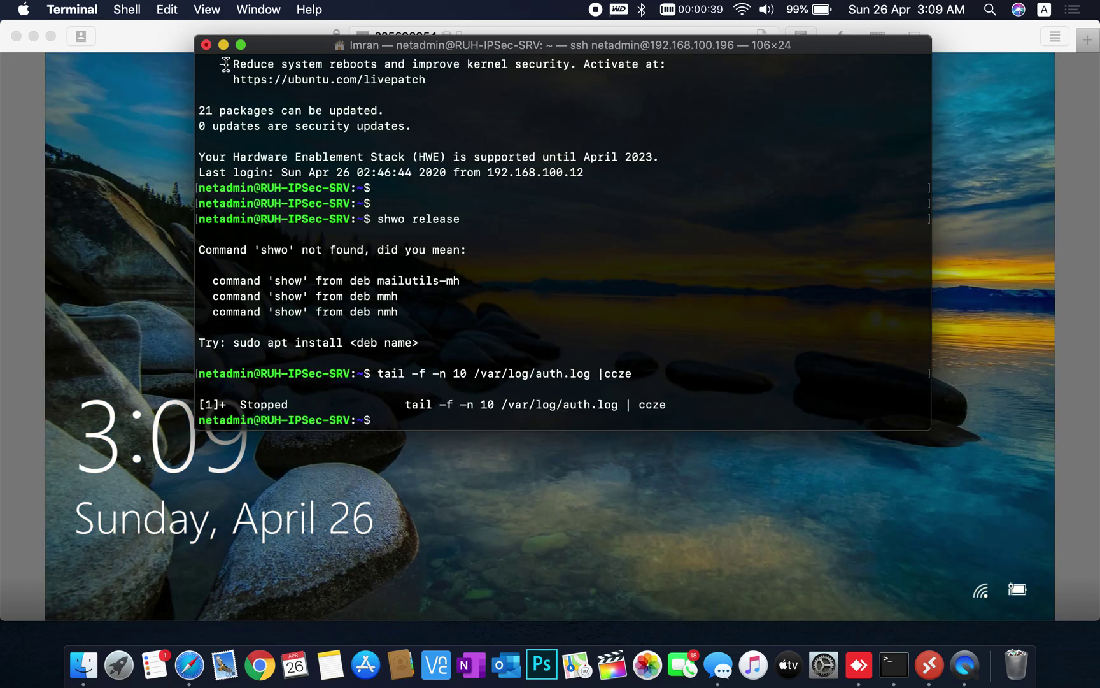
Exit the SSH session twice and close the Terminal window.
type("exit")
key("Return")
type("exit")
key("Return")
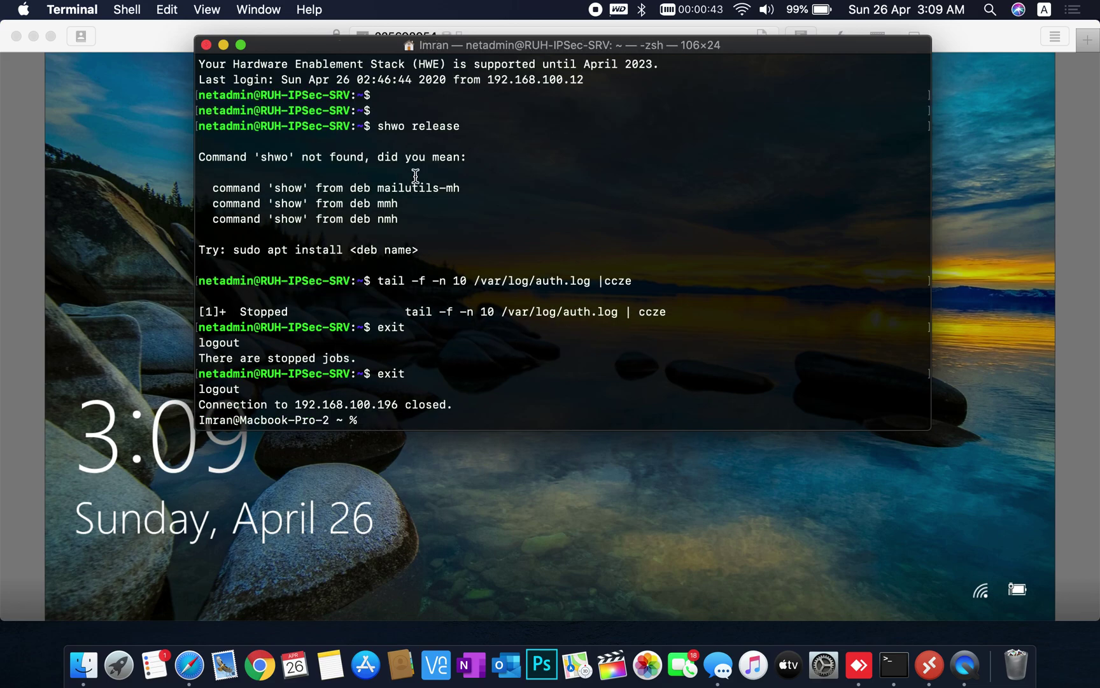
key("super+w")
left_click(682, 9)
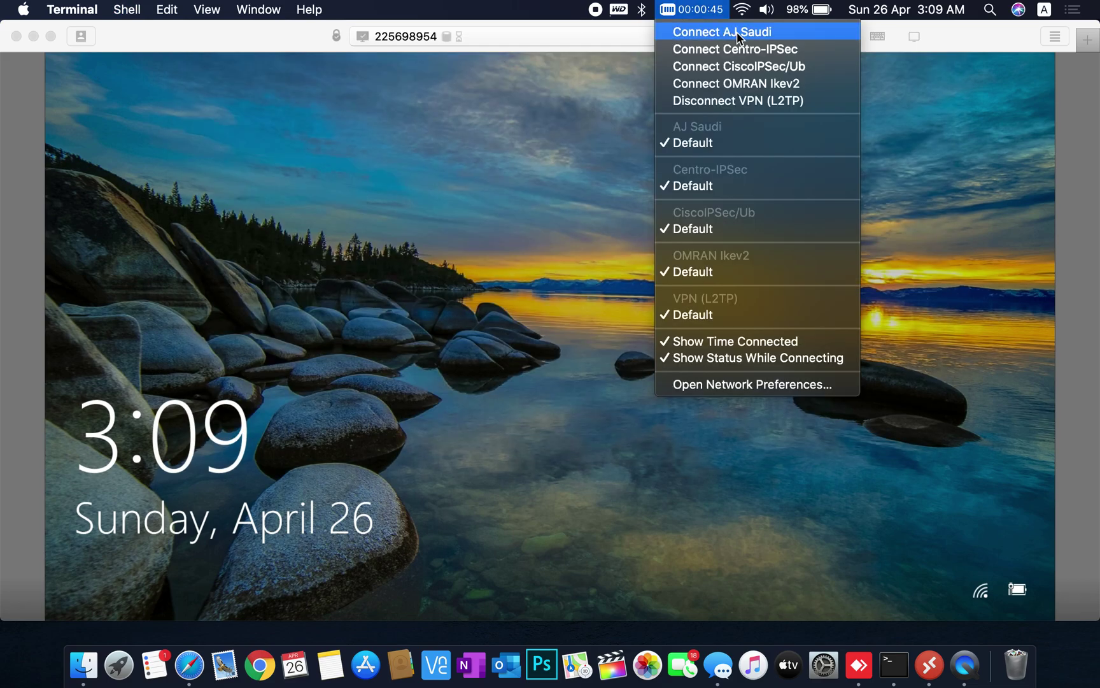
Disconnect the VPN (L2TP) and dismiss the remote PC's lock screen.
left_click(726, 102)
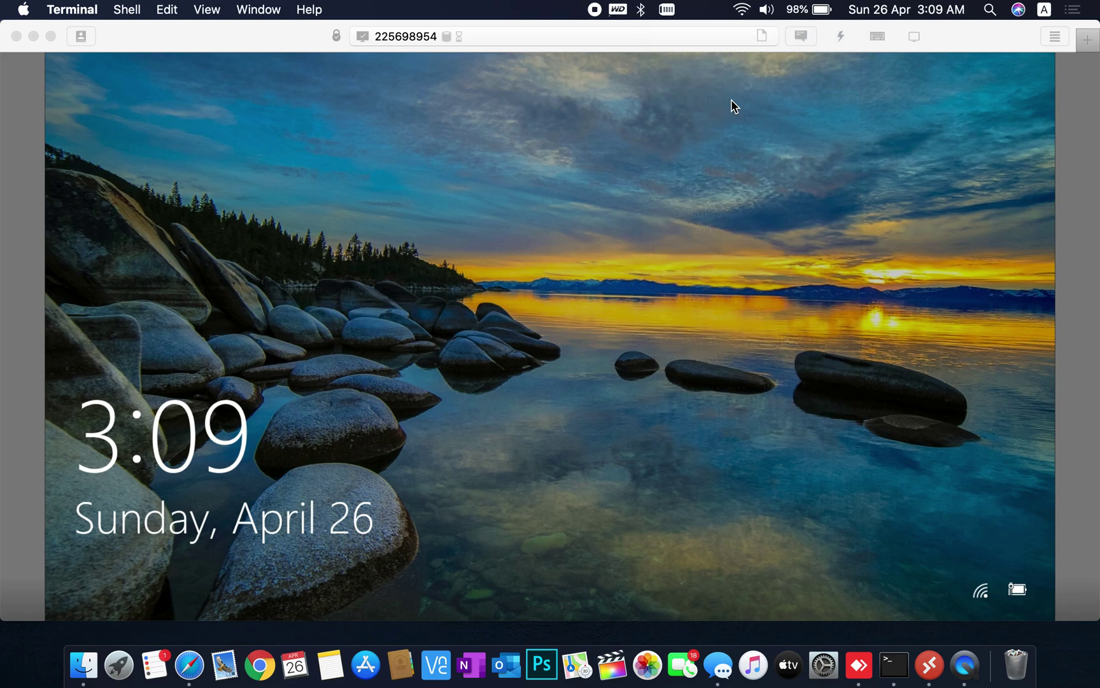
left_click(599, 414)
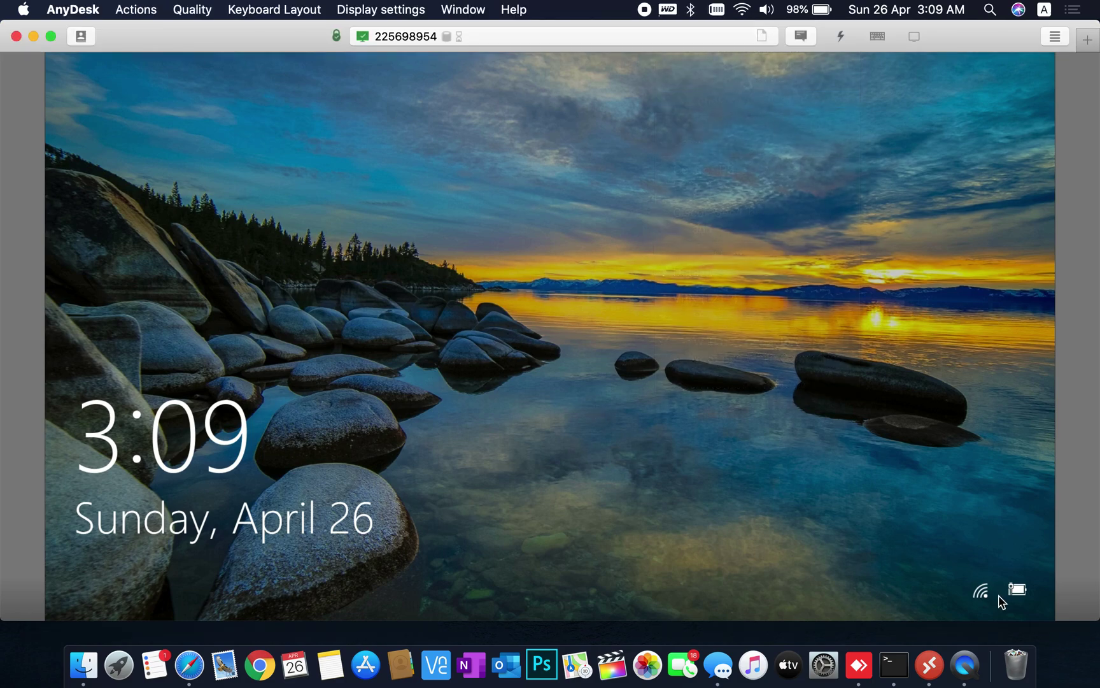
left_click(988, 597)
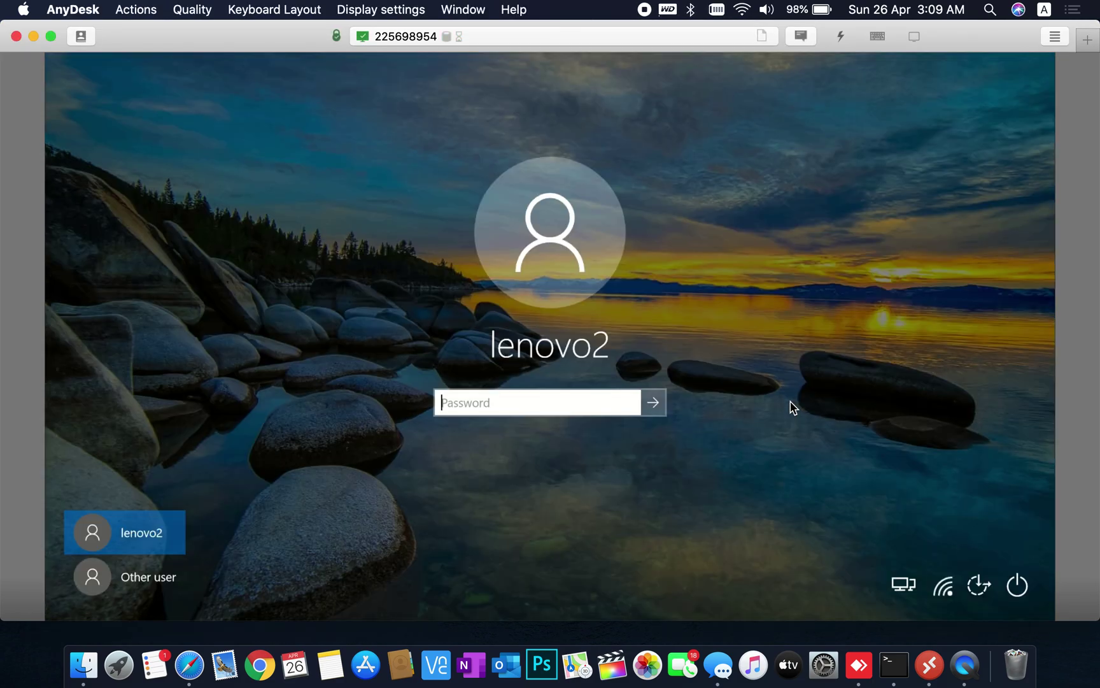
Sign in the test domain user with its password through the Network sign-in option.
left_click(908, 589)
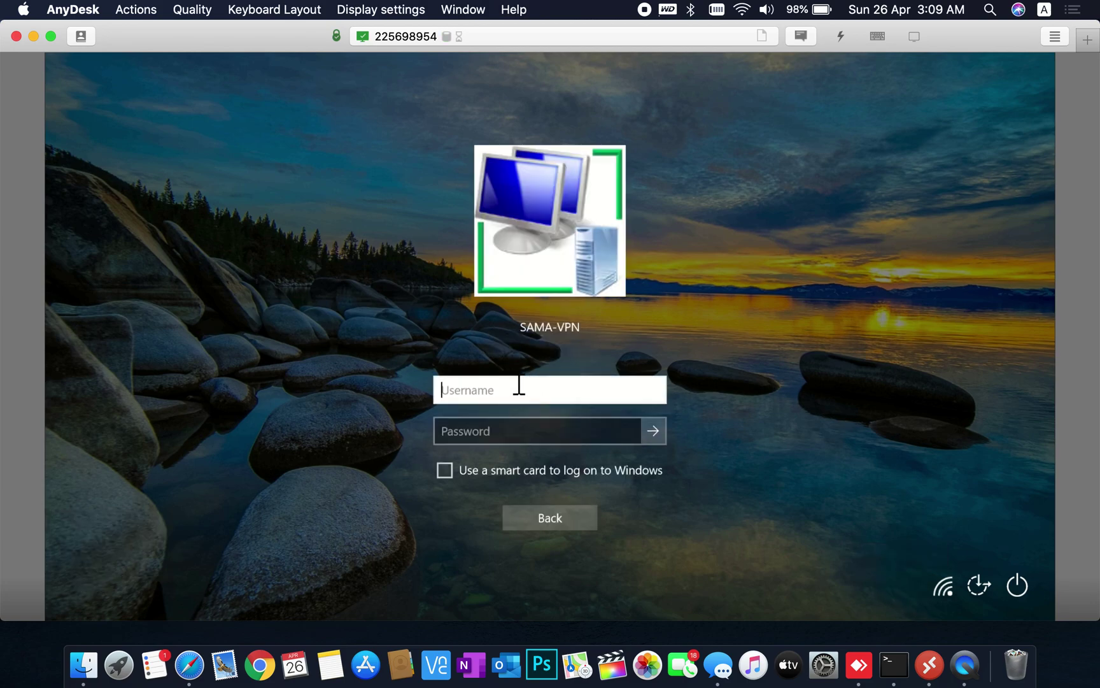
type("RuhTest")
key("Tab")
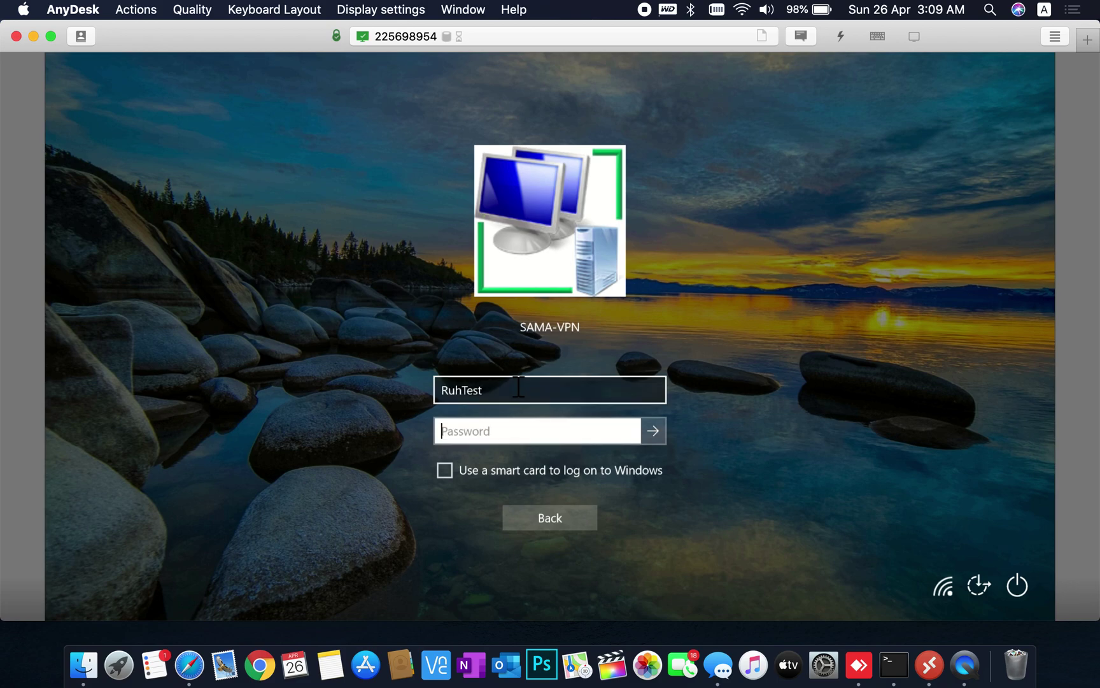
type("•••••••")
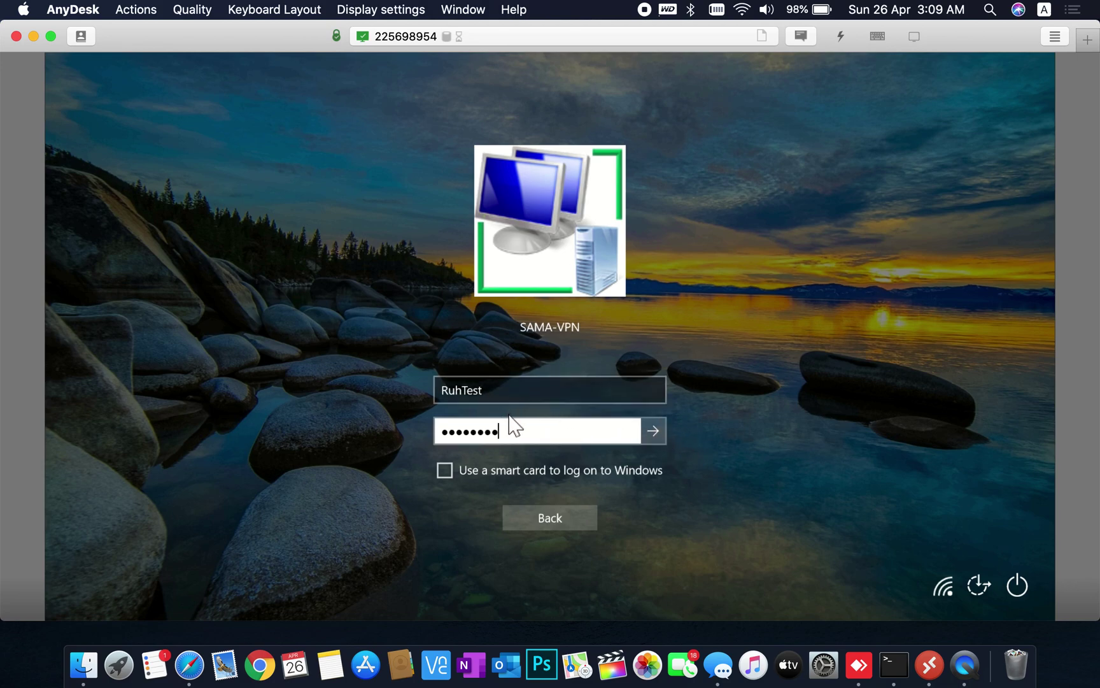
left_click(654, 431)
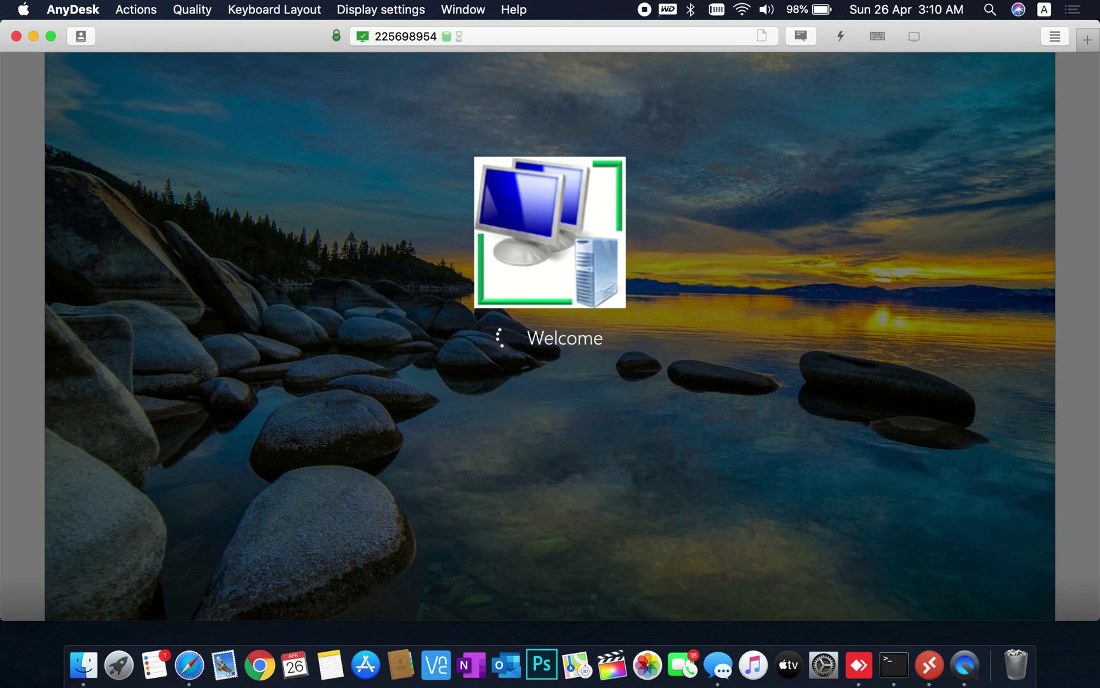
Launch Intel Power Gadget from Spotlight, then quit it.
key("super+space")
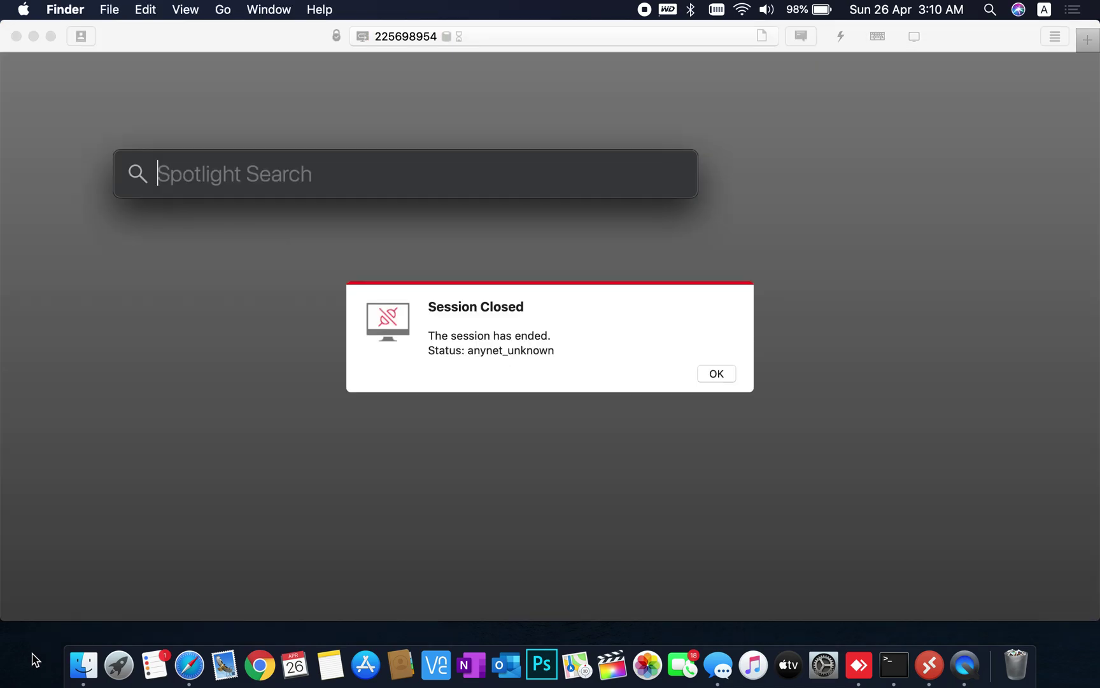
type("el")
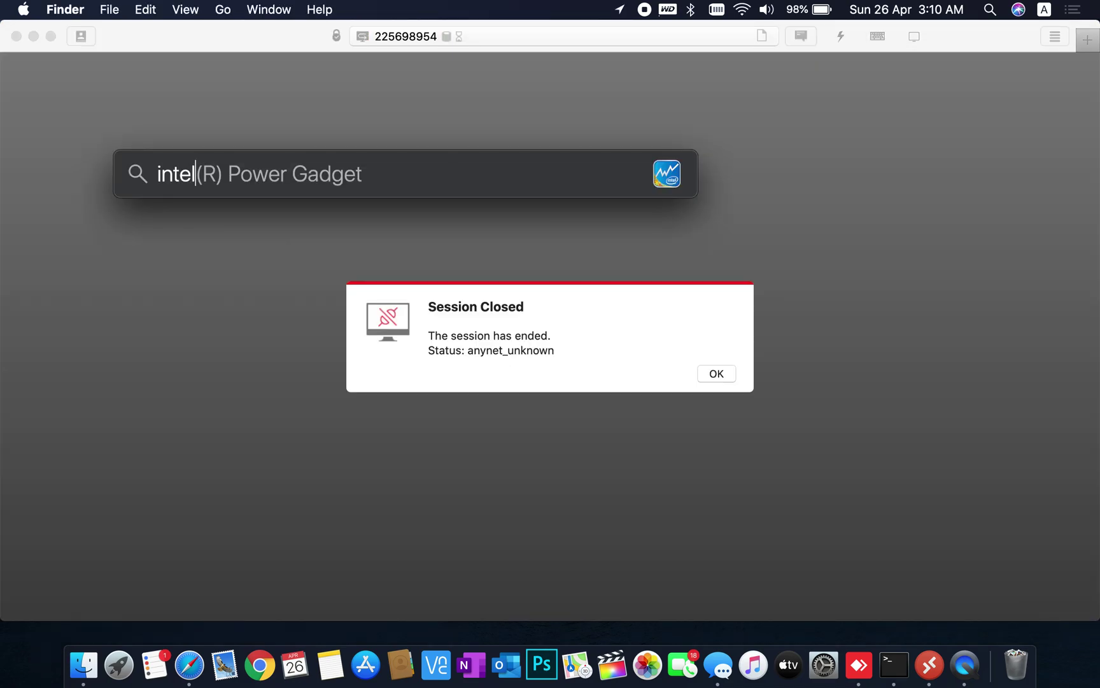
key("Return")
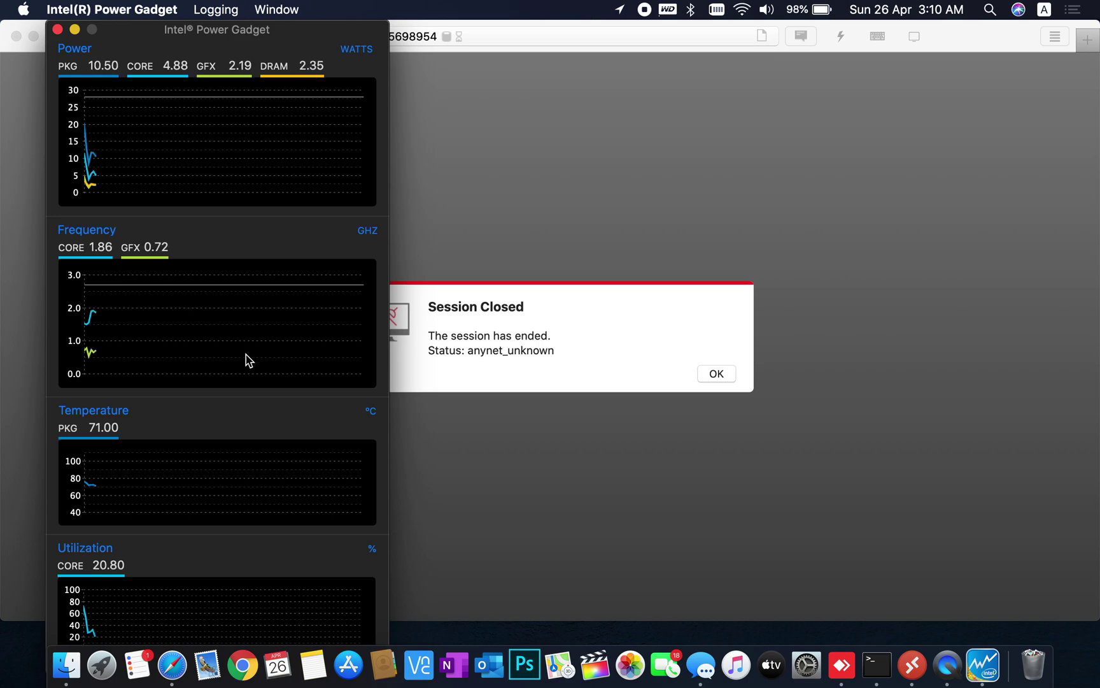
key("super+q")
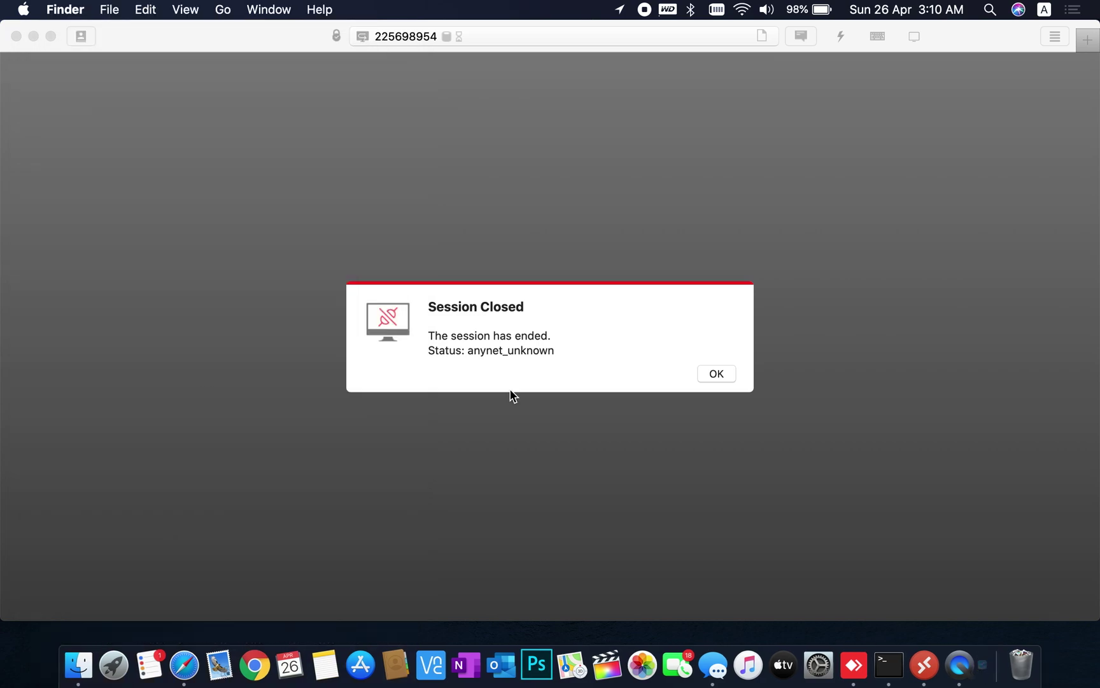
Dismiss the Session Closed notice and reconnect to the recent Windows session.
left_click(724, 371)
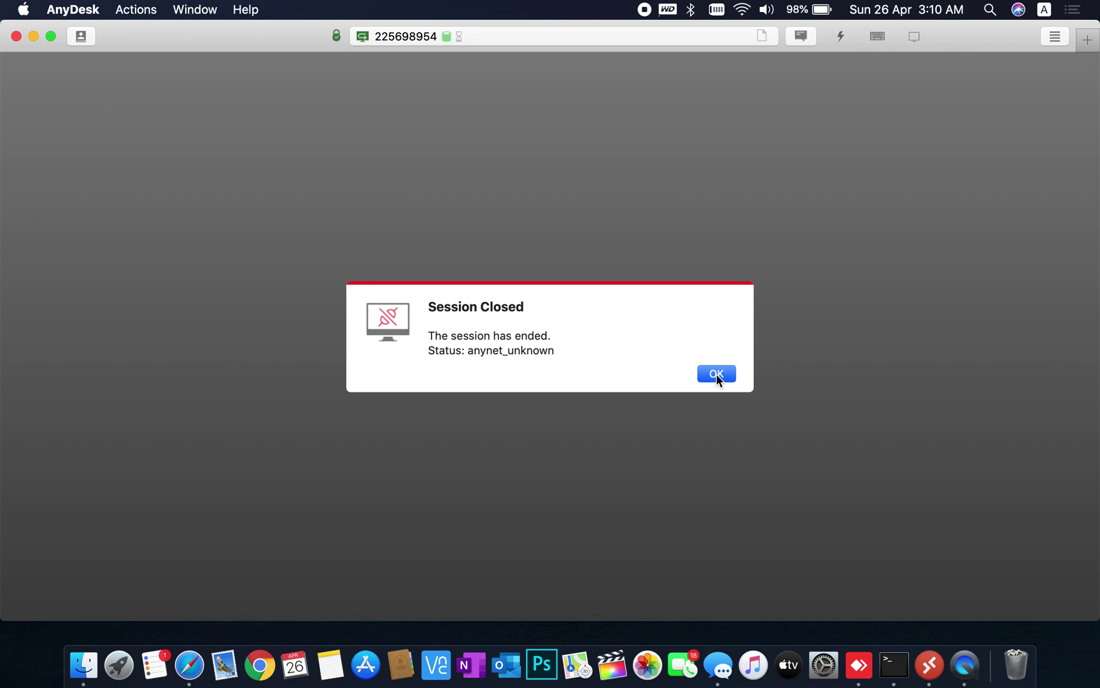
left_click(716, 375)
left_click(331, 589)
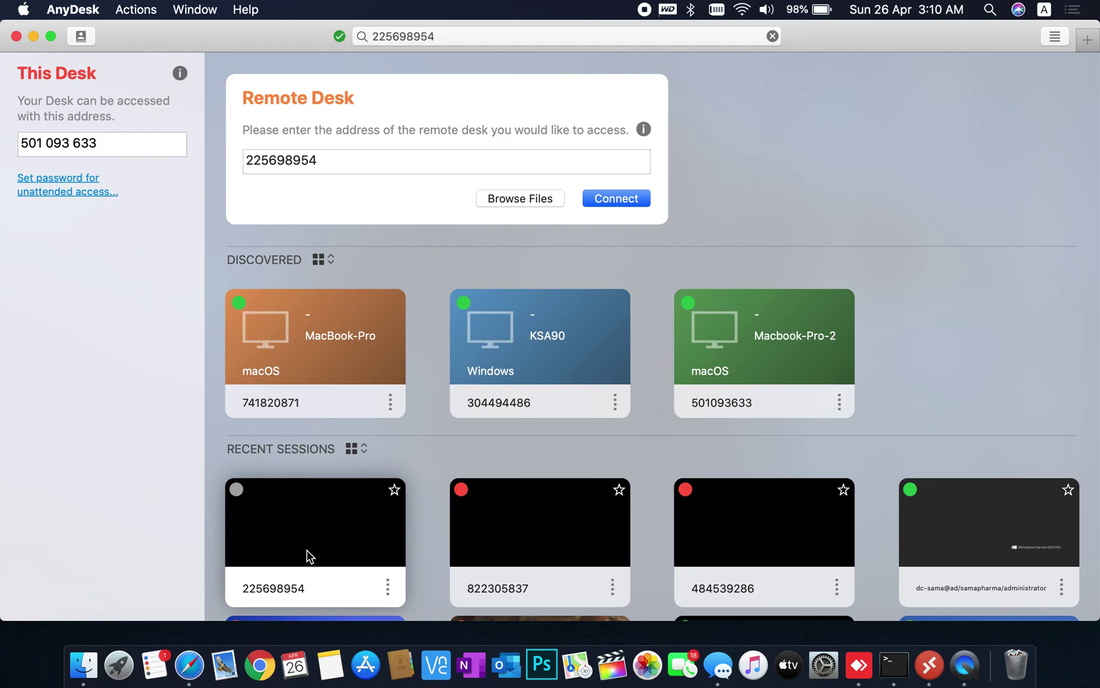